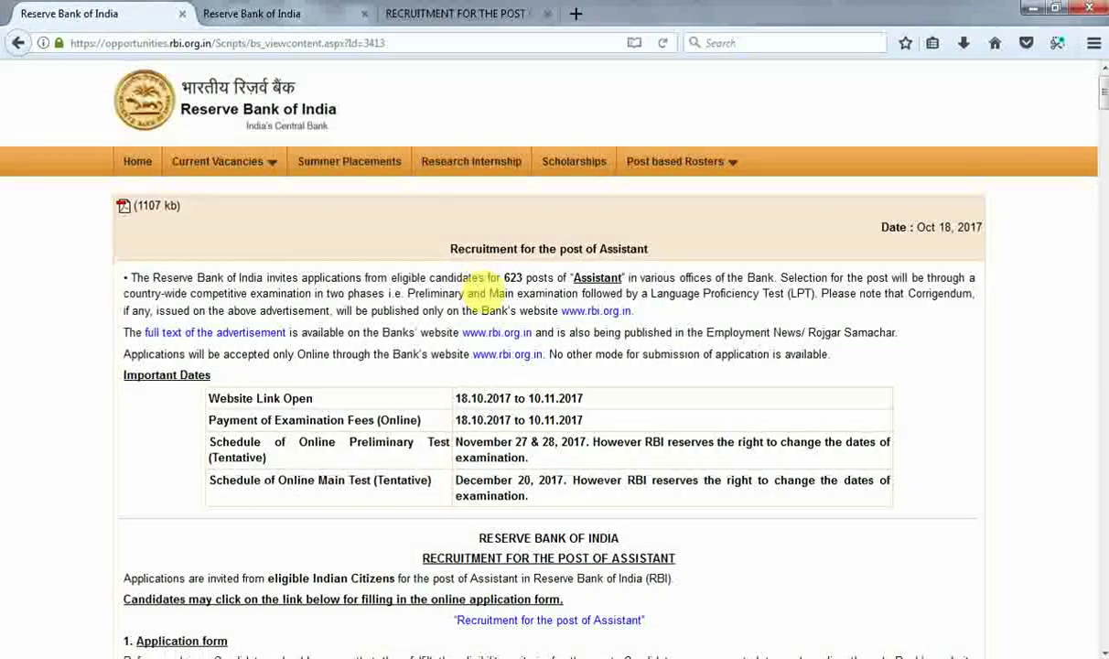
# Switch to the RBI Assistant recruitment form and dismiss the Important Points notice.
pyautogui.scroll(-3, 458, 265)
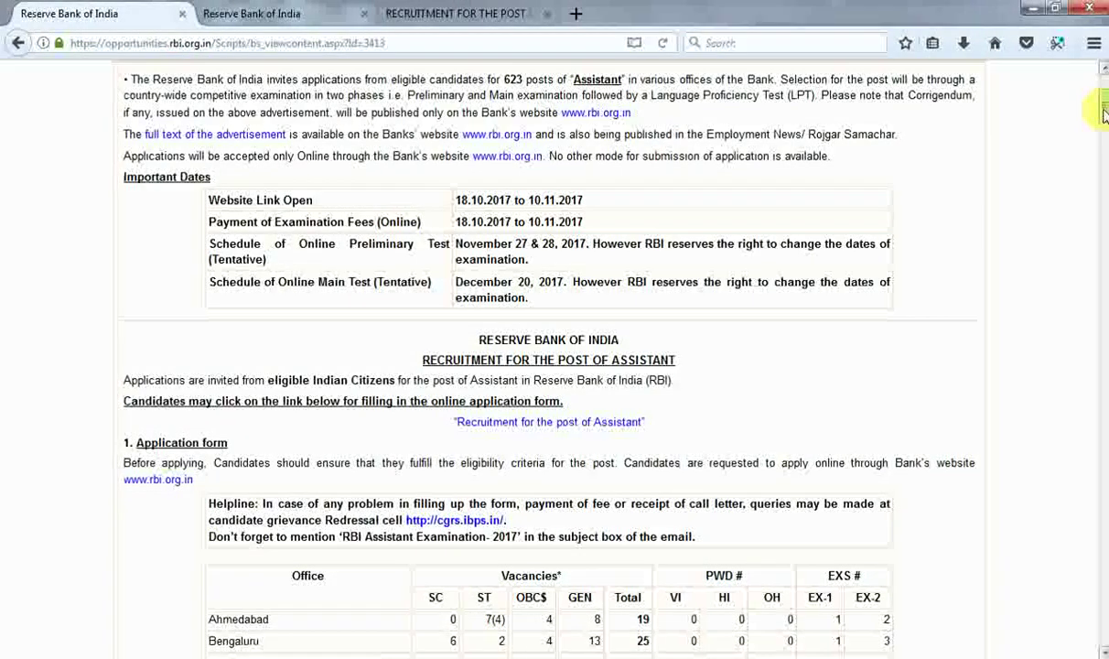
pyautogui.moveTo(1104, 114); pyautogui.dragTo(1064, 62)
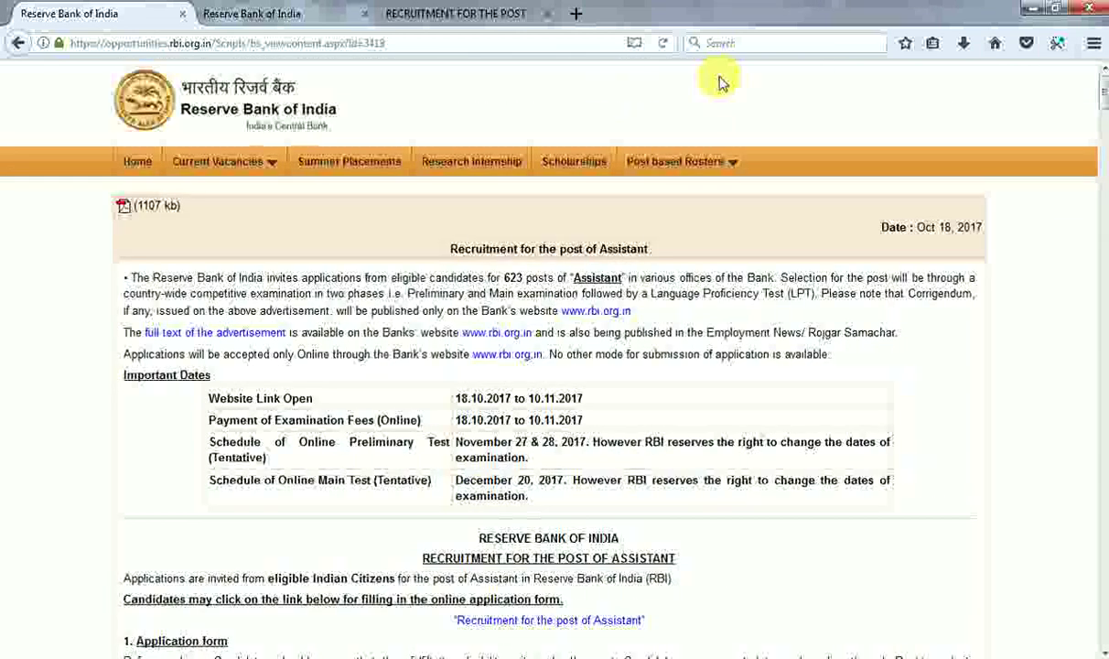
pyautogui.click(482, 7)
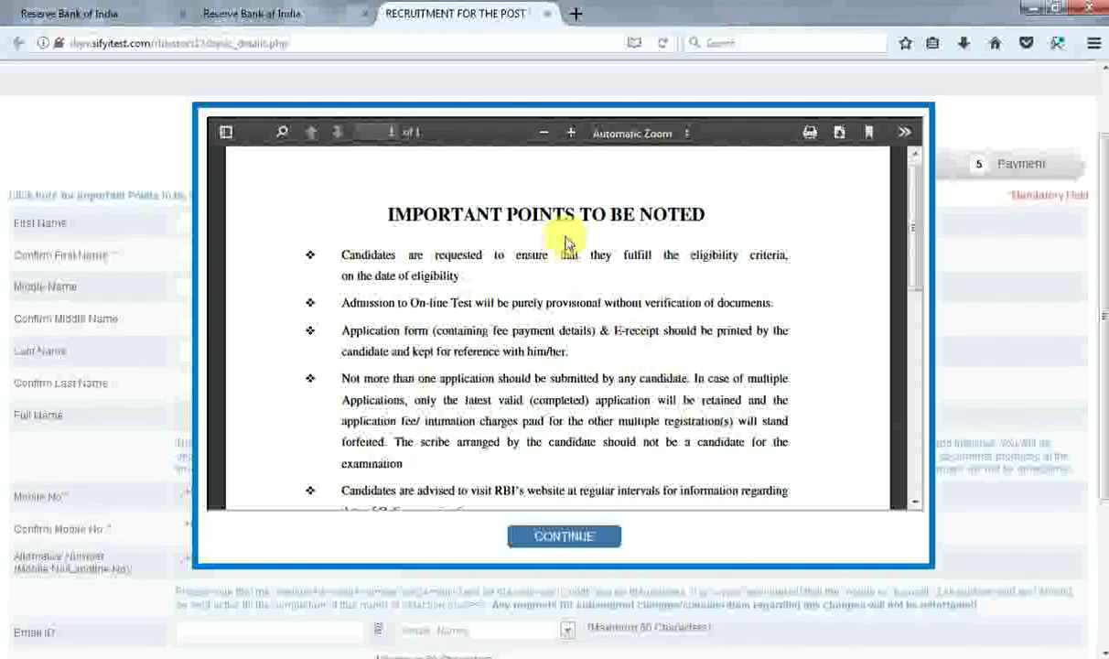
pyautogui.click(555, 540)
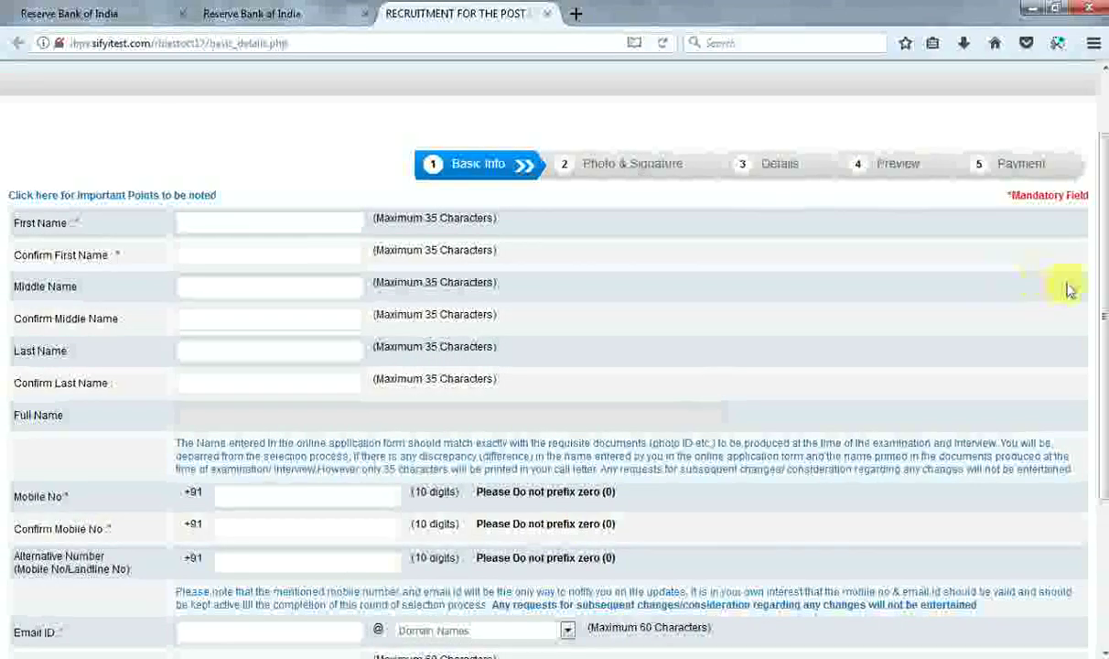
# Enter the candidate's first name and middle name along with their confirmation fields.
pyautogui.moveTo(1101, 285); pyautogui.dragTo(1097, 292)
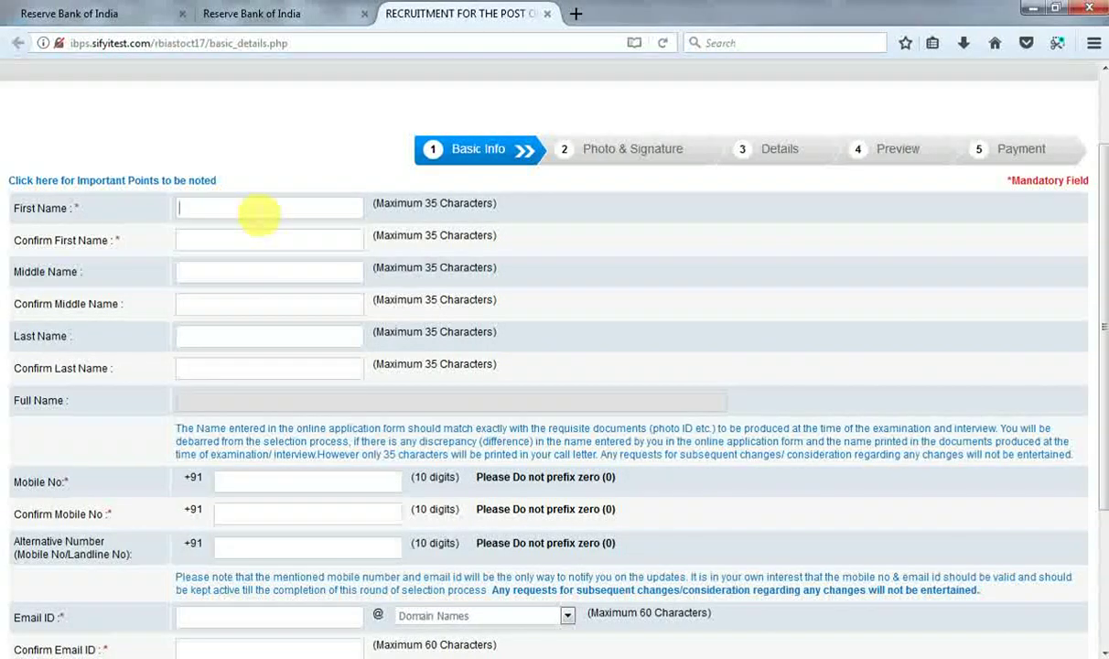
pyautogui.write('aj')
pyautogui.press('Tab')
pyautogui.press('Tab')
pyautogui.write('sing')
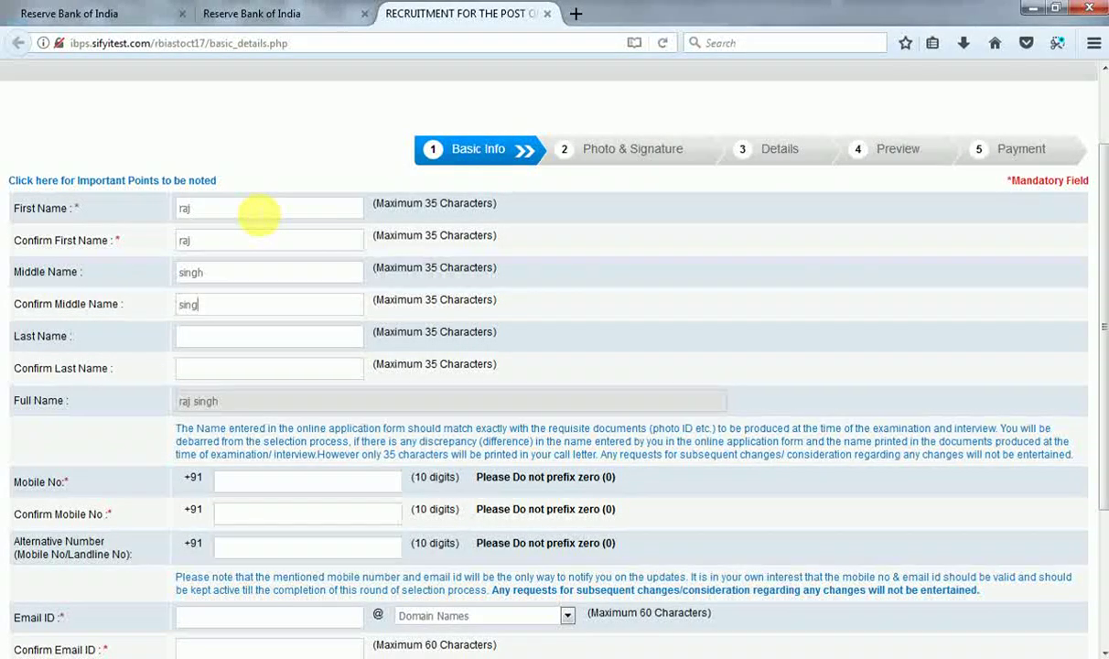
pyautogui.press('Tab')
pyautogui.press('Tab')
pyautogui.press('Tab')
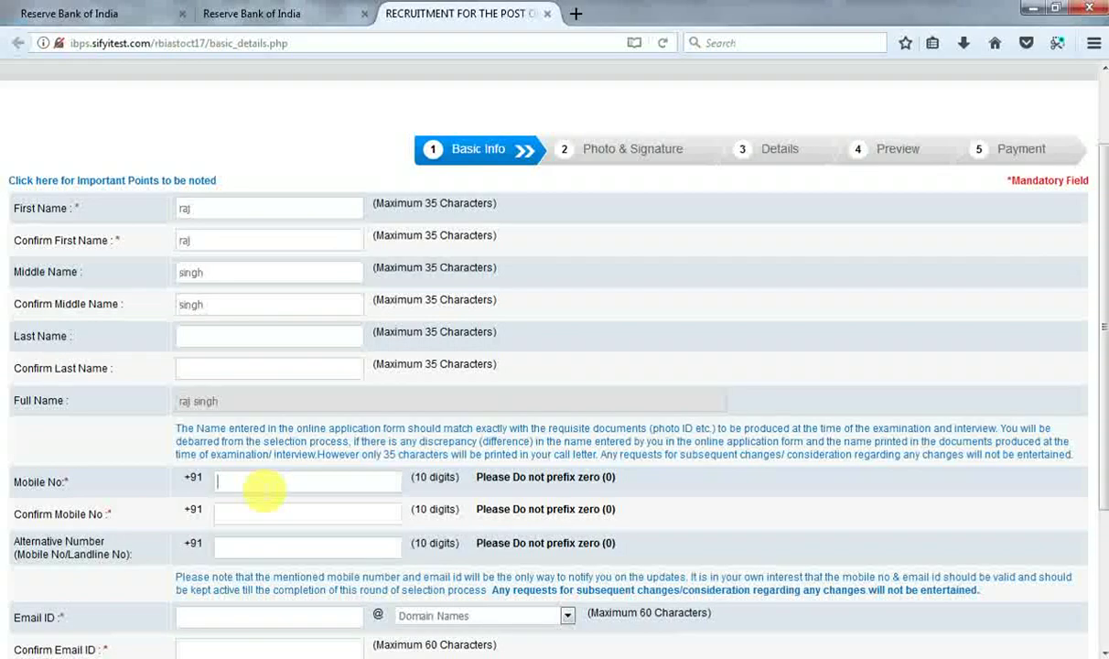
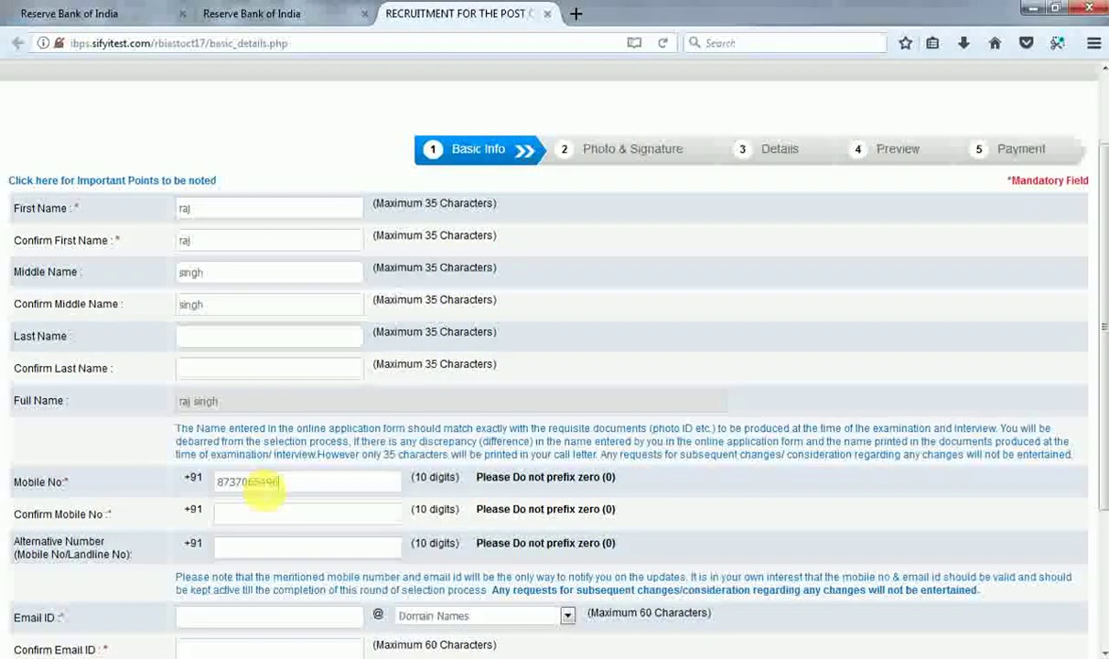
# Enter the candidate's mobile number and its confirmation.
pyautogui.press('Tab')
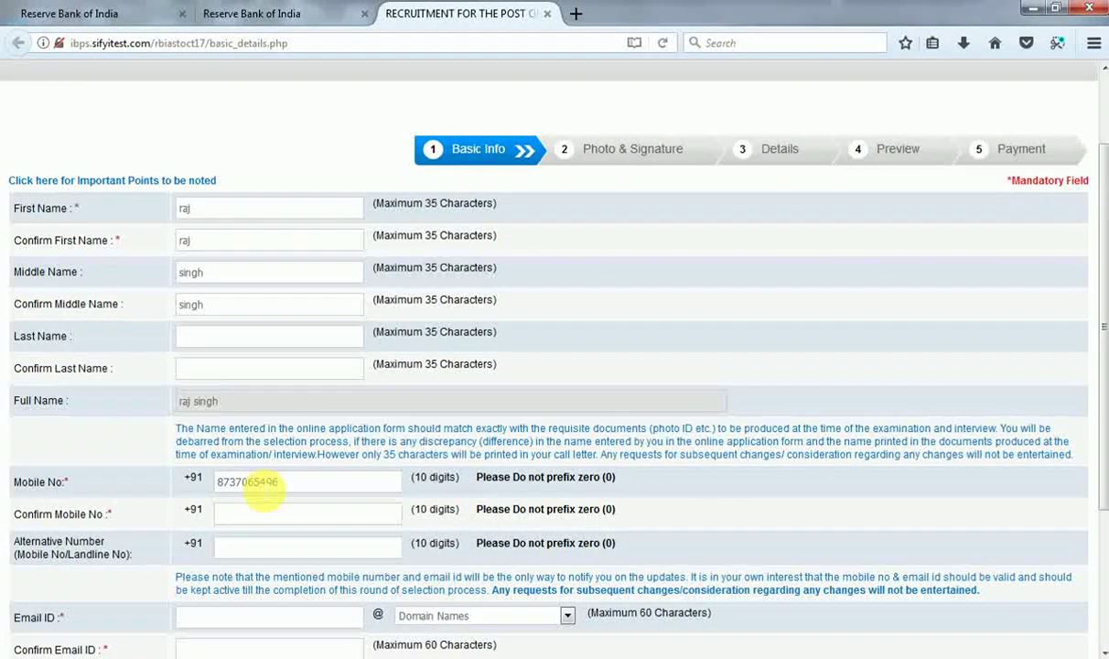
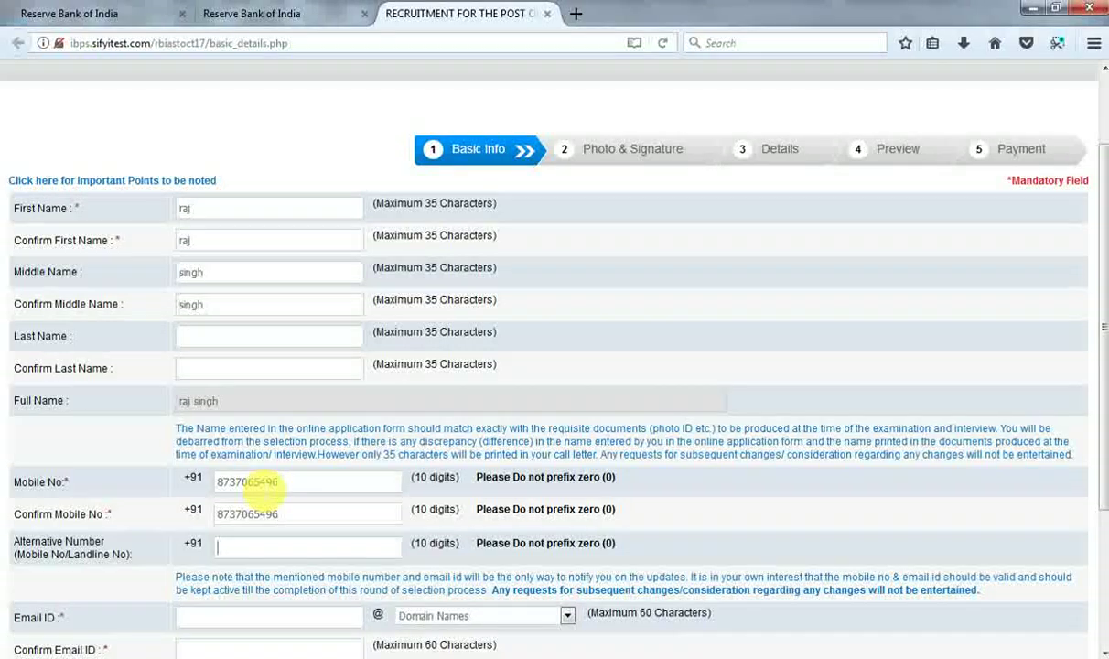
pyautogui.moveTo(1102, 322); pyautogui.dragTo(1098, 453)
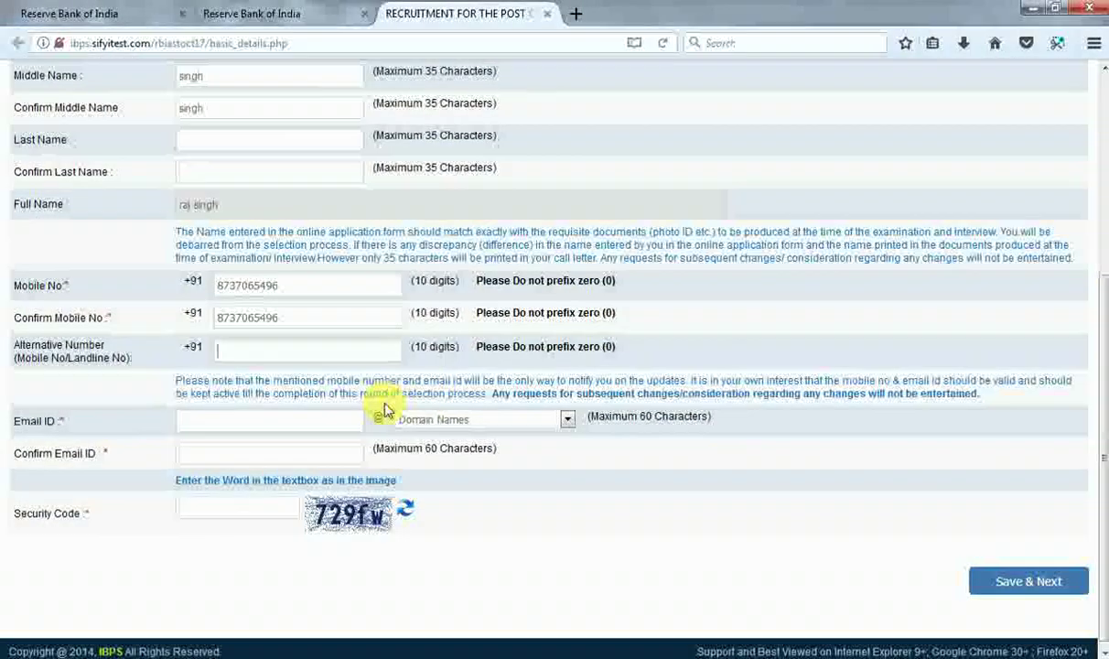
# Enter the candidate's e-mail ID with the gmail.com domain and fill in Confirm Email ID.
pyautogui.click(312, 425)
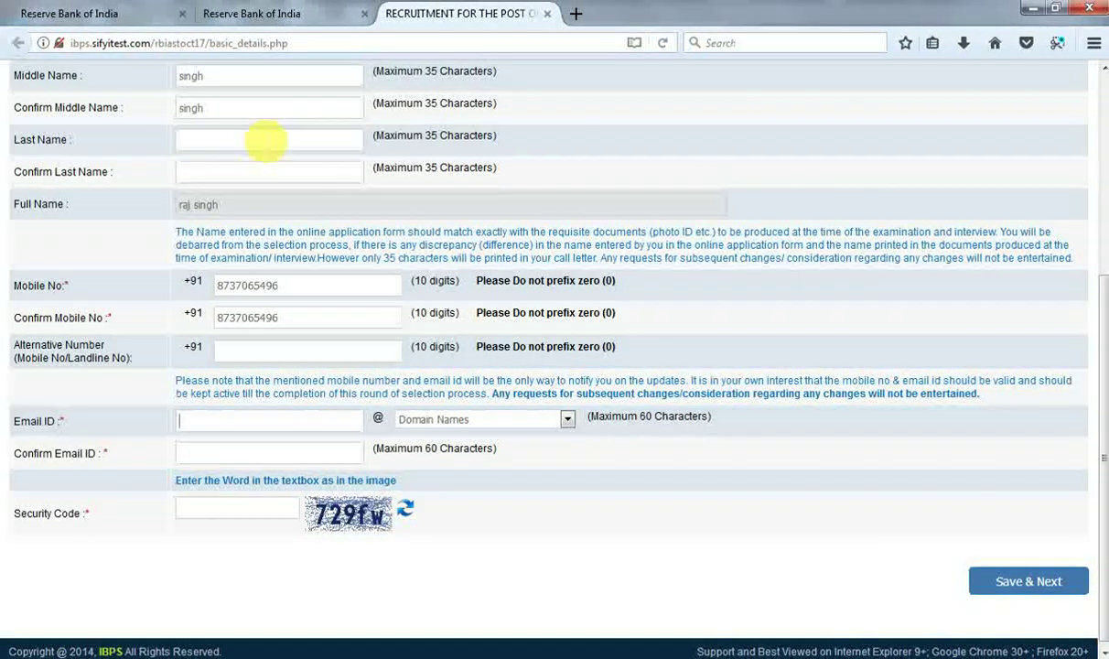
pyautogui.write('abcd1234gmail')
pyautogui.press('BackSpace')
pyautogui.press('BackSpace')
pyautogui.press('BackSpace')
pyautogui.press('BackSpace')
pyautogui.press('BackSpace')
pyautogui.click(485, 422)
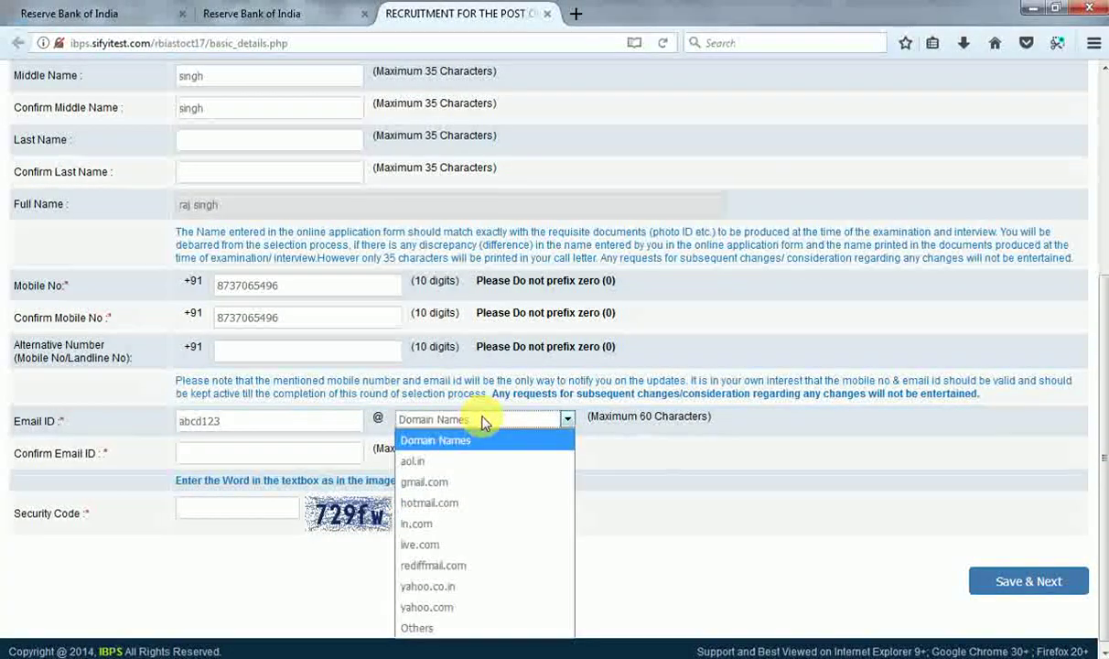
pyautogui.click(455, 482)
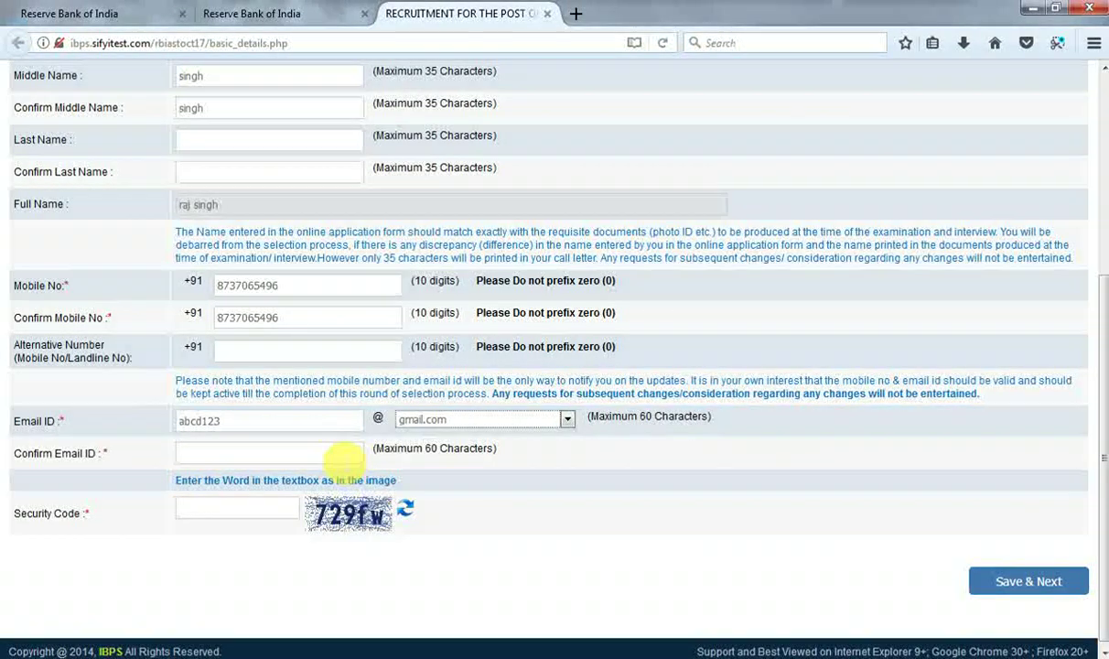
pyautogui.click(342, 457)
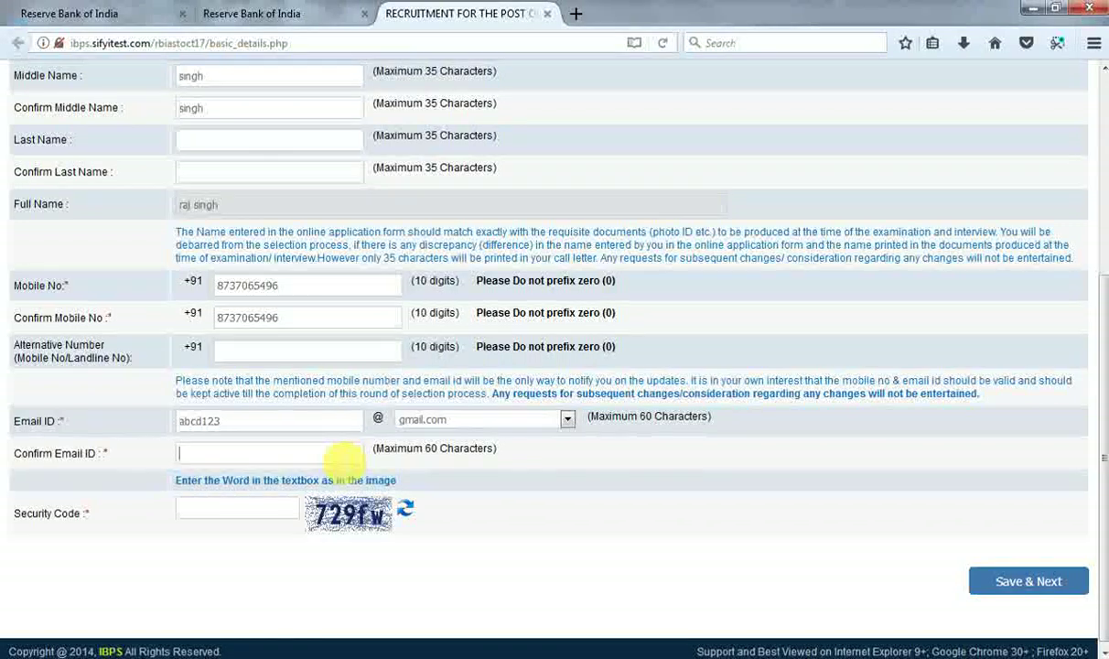
pyautogui.write('abcd123@')
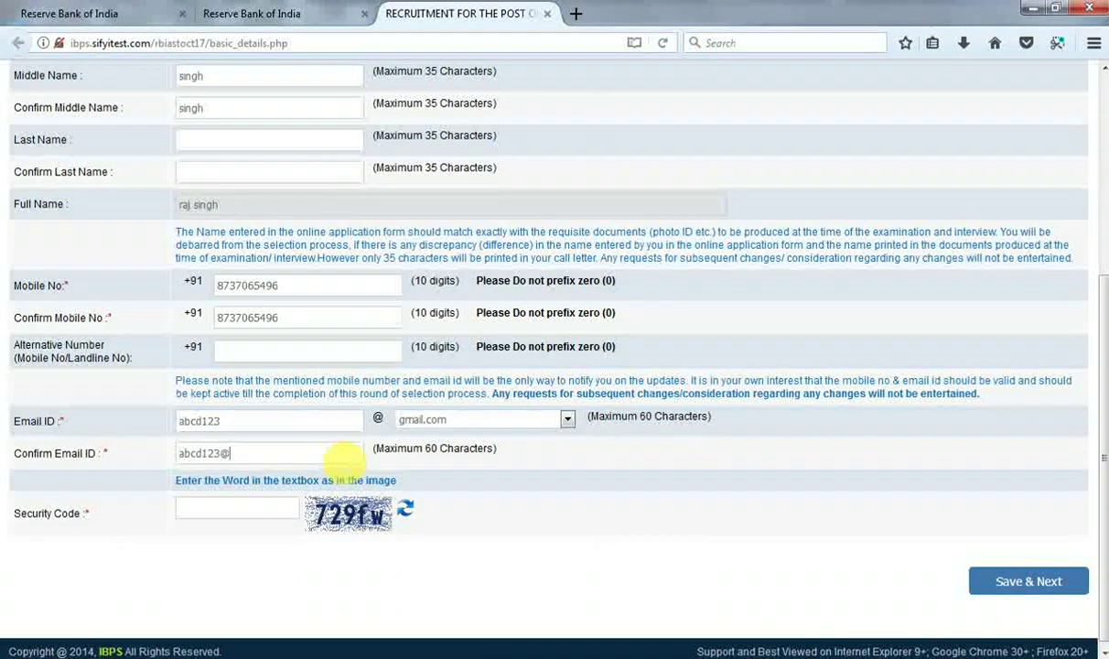
pyautogui.write('gmail.com')
# Enter the on-screen security code and save the basic info with Save & Next.
pyautogui.click(267, 512)
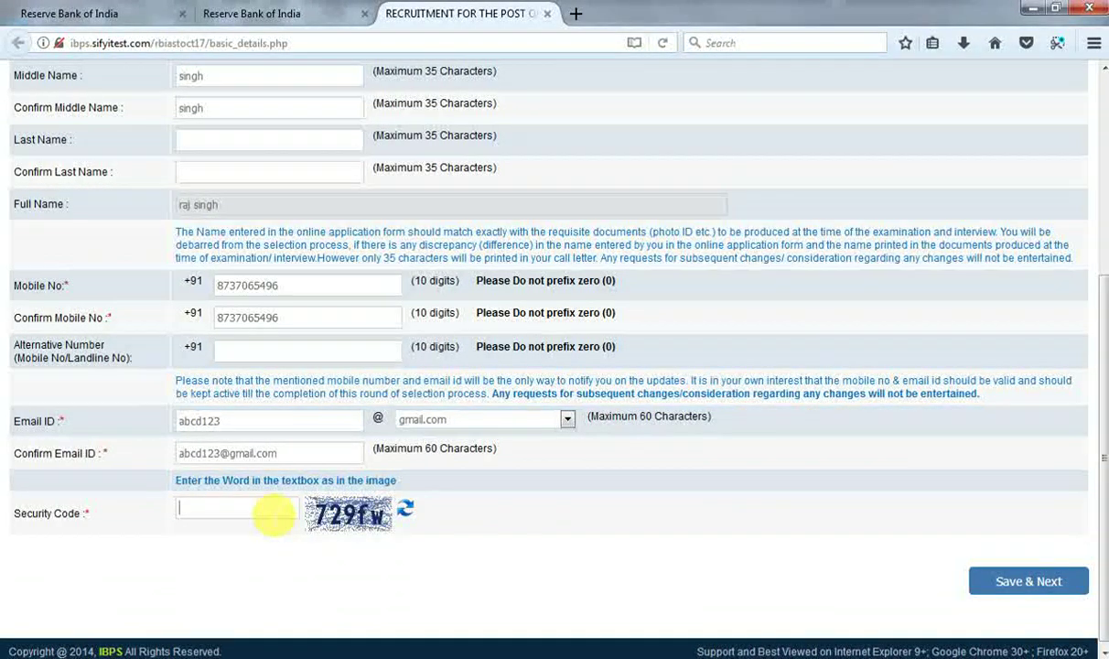
pyautogui.write('729fw')
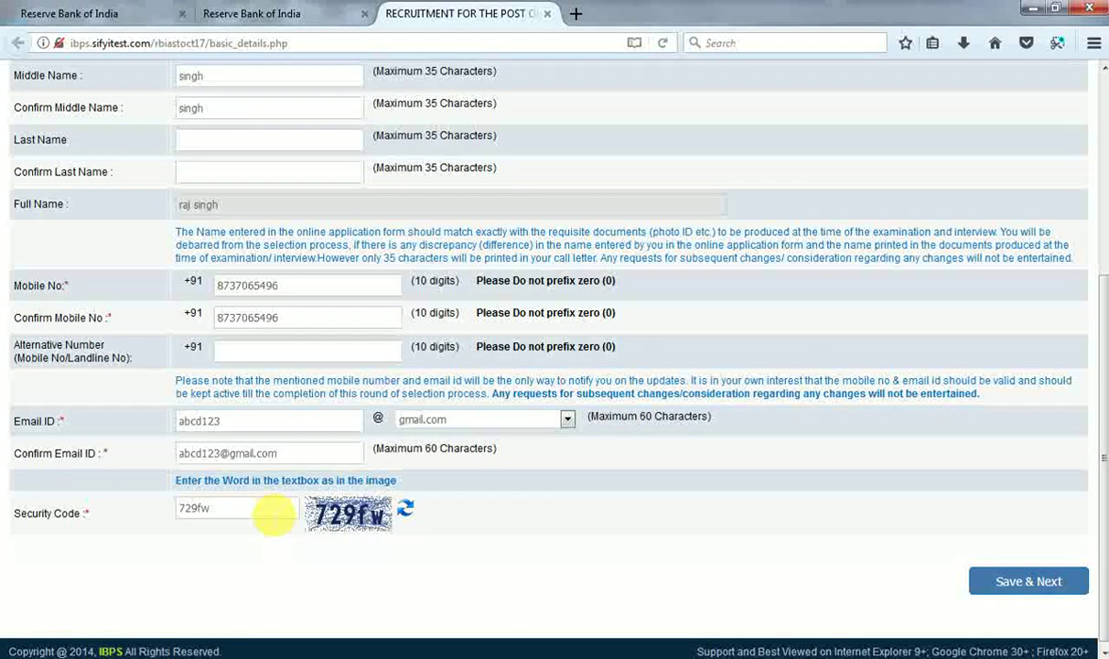
pyautogui.click(1017, 588)
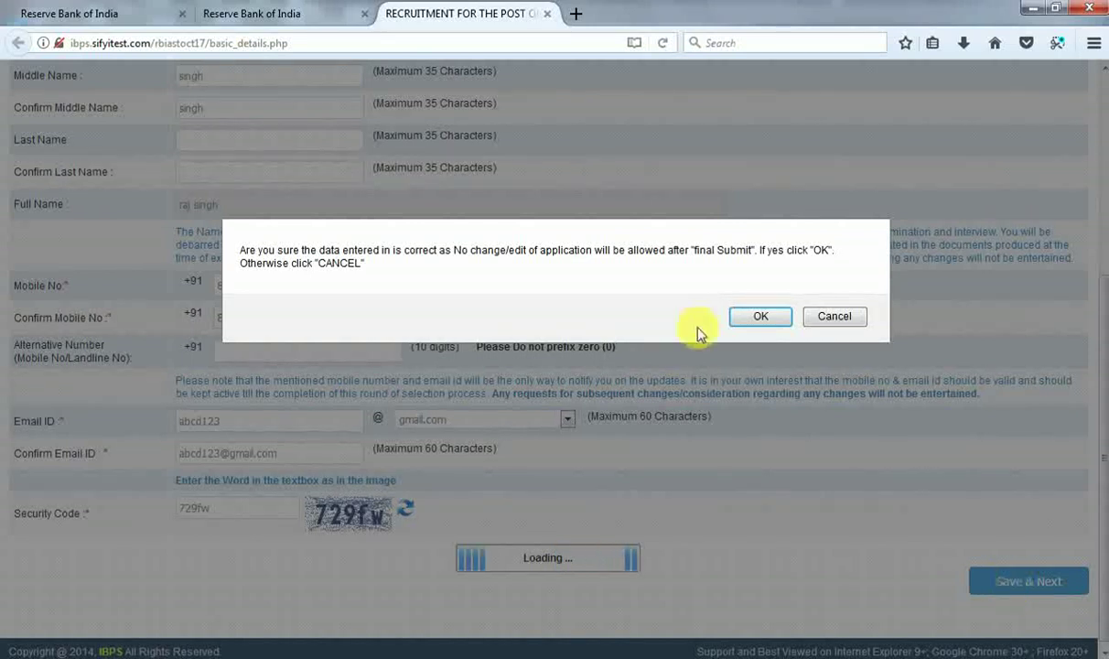
# Confirm the entered basic details are correct to reach Photo & Signature.
pyautogui.click(758, 319)
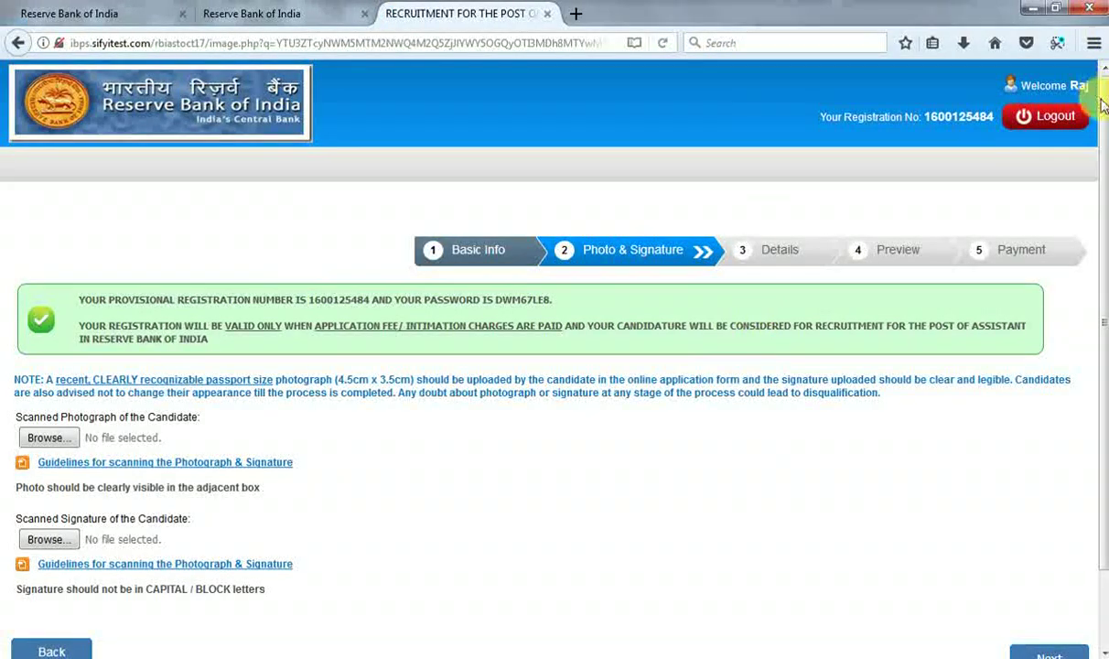
pyautogui.moveTo(1101, 99); pyautogui.dragTo(1091, 154)
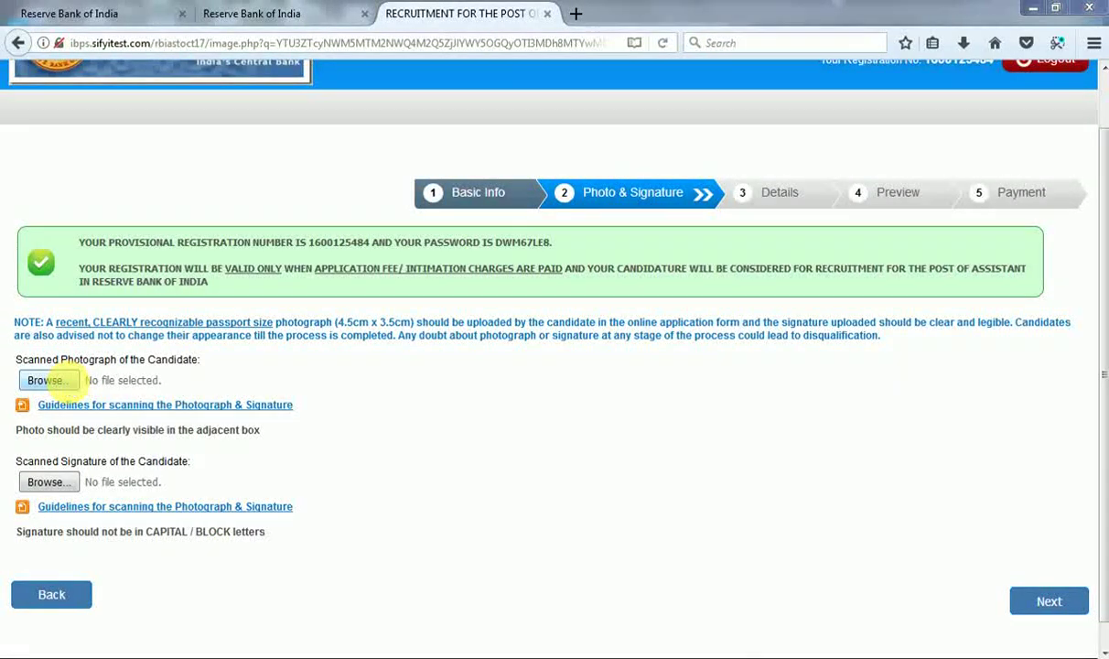
# Upload the candidate's photograph, replacing the first pick with the last picture in the folder.
pyautogui.click(47, 380)
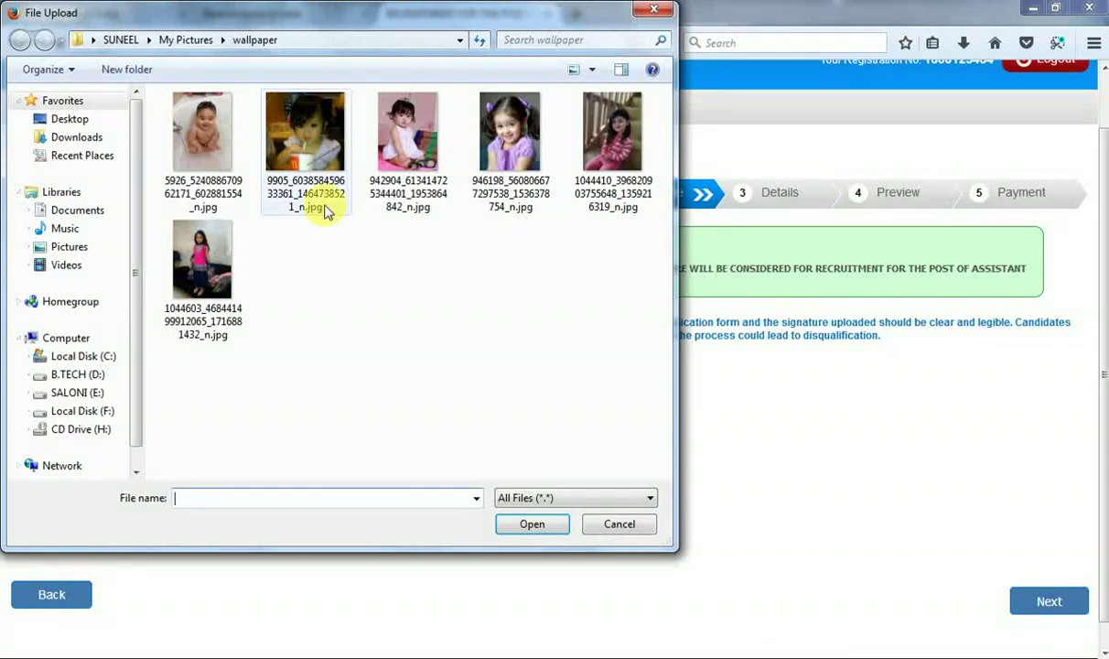
pyautogui.doubleClick(210, 148)
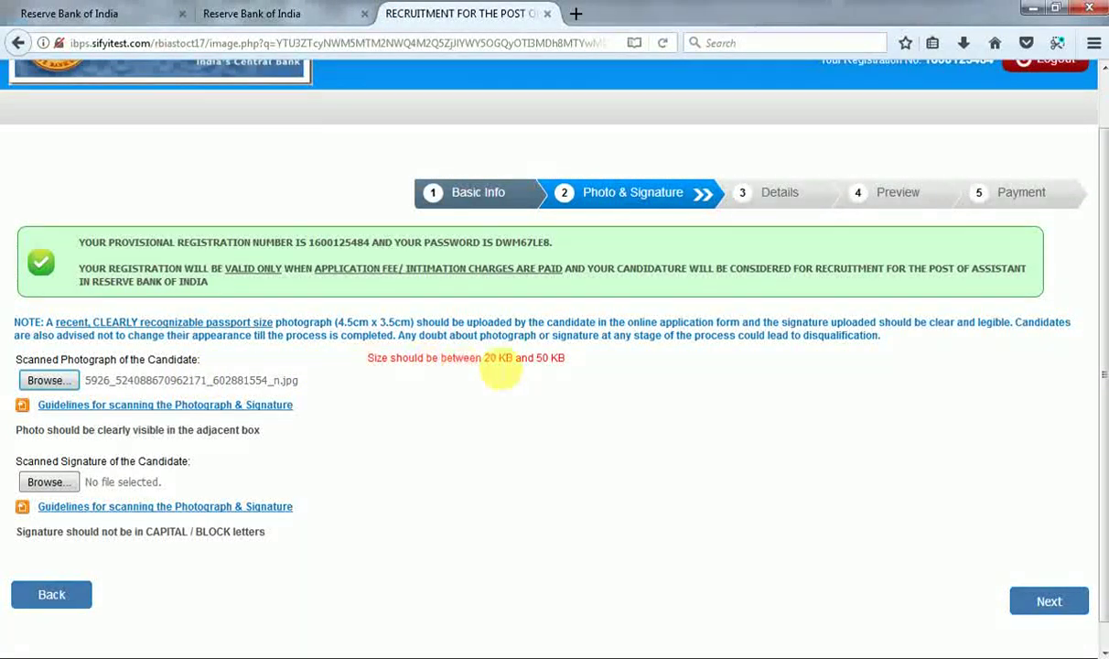
pyautogui.click(62, 386)
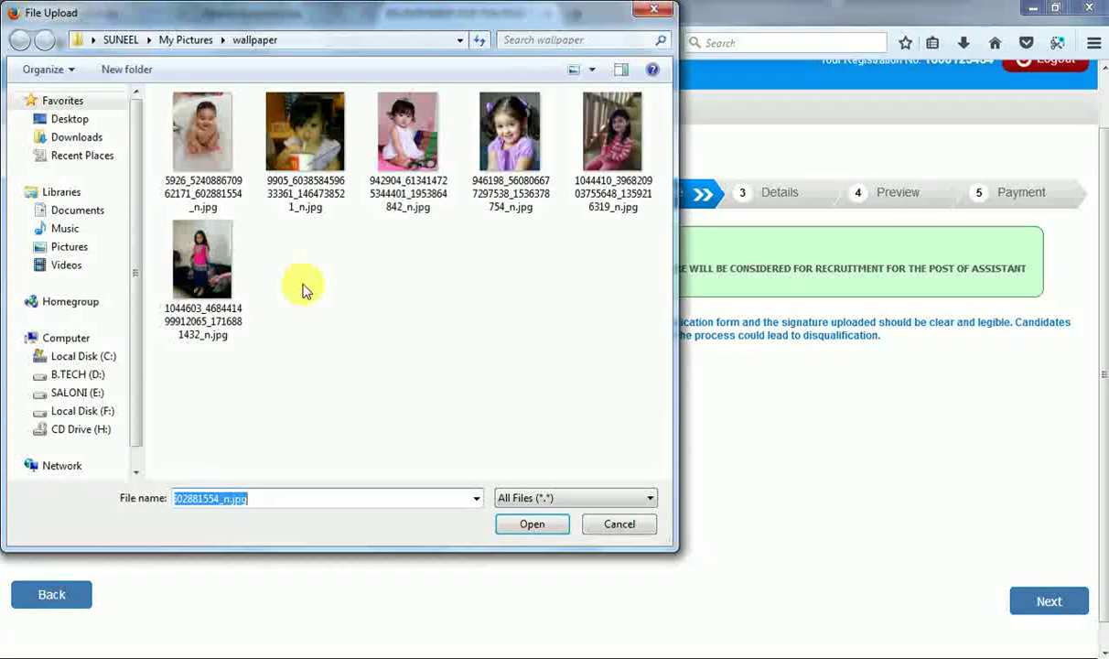
pyautogui.doubleClick(198, 271)
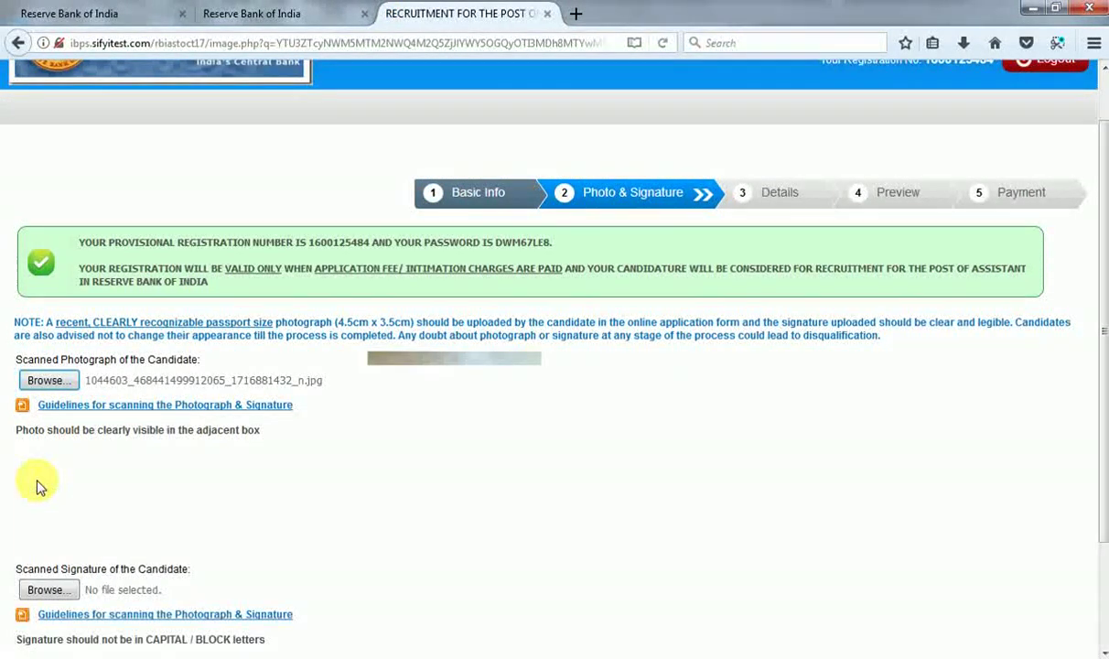
# Upload the signature image and proceed to the Details step.
pyautogui.click(57, 590)
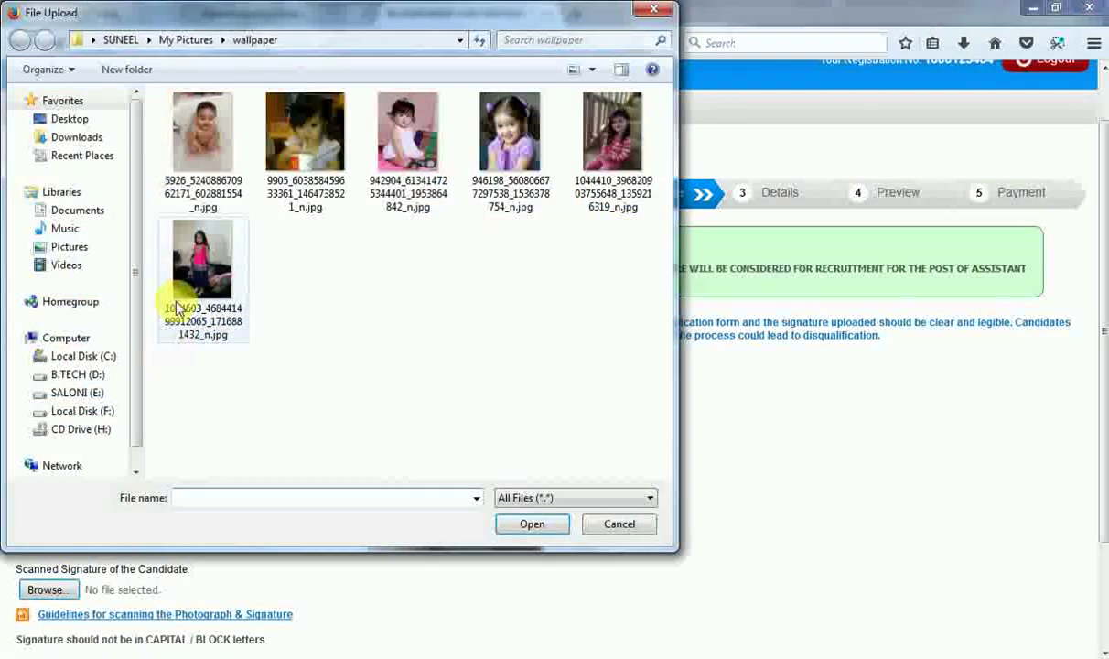
pyautogui.doubleClick(199, 111)
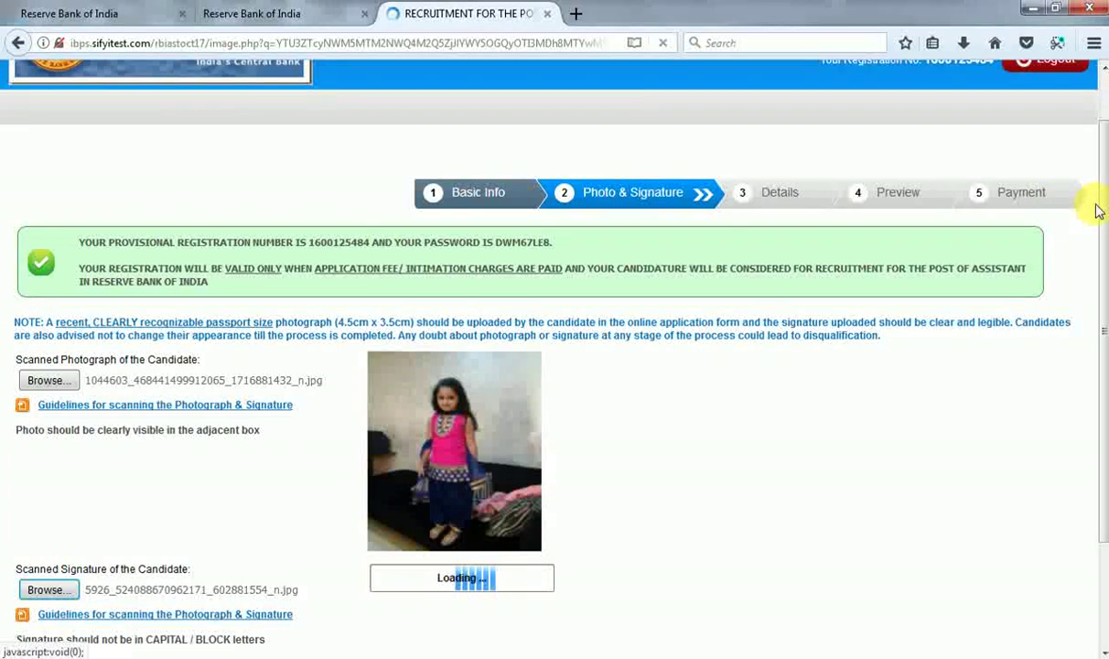
pyautogui.scroll(-3, 1097, 347)
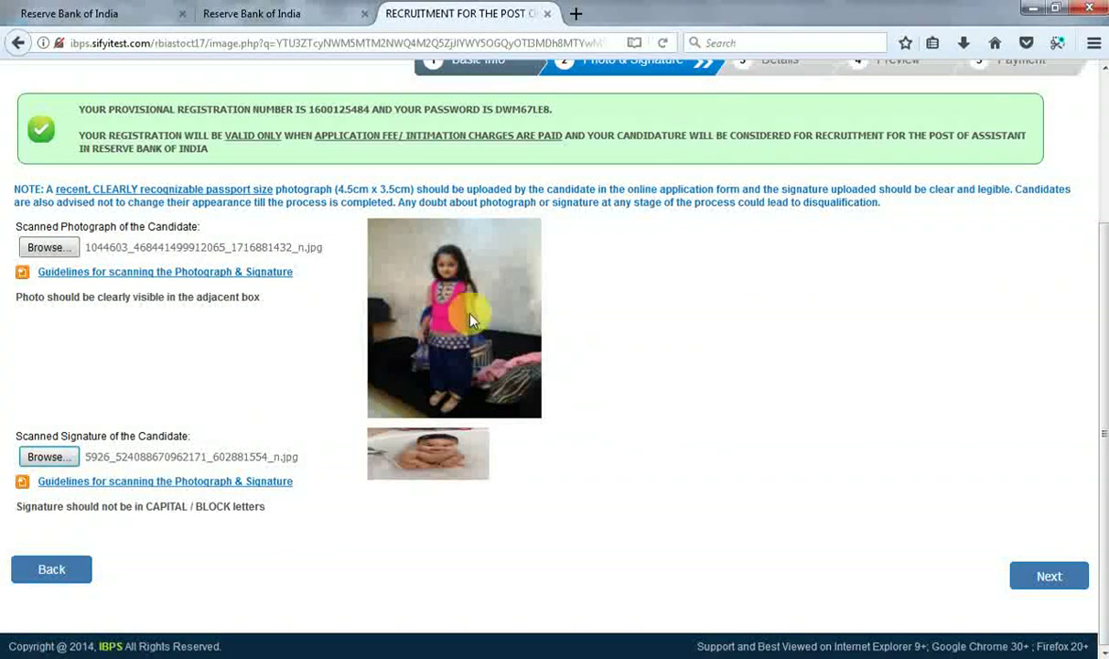
pyautogui.click(1042, 573)
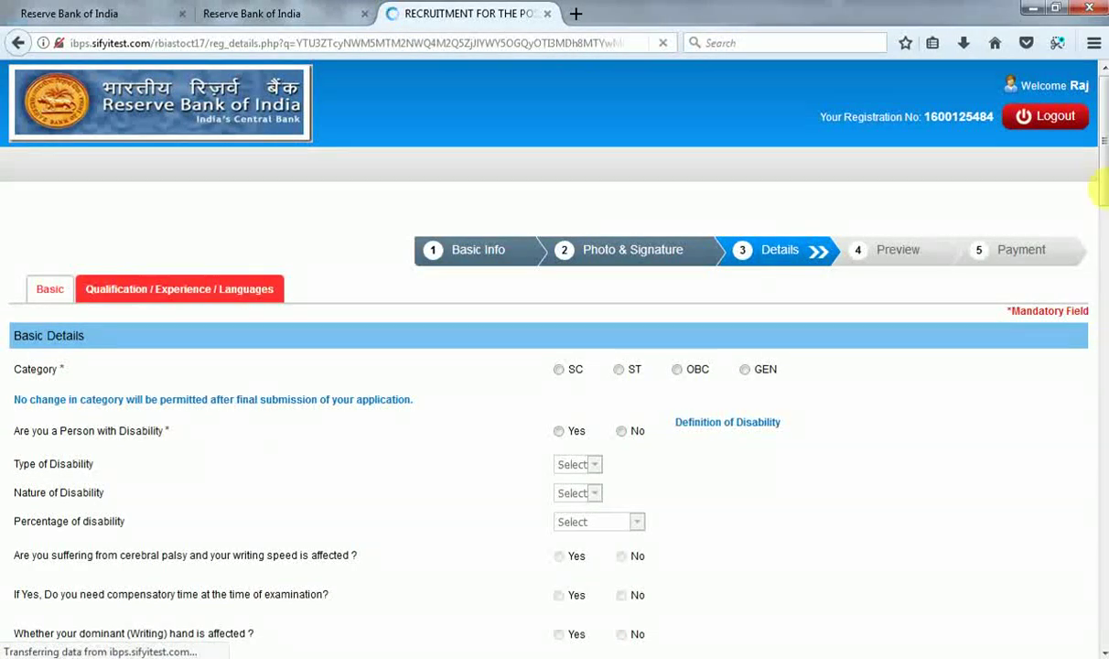
# Select GEN for Category and No for Person with Disability.
pyautogui.moveTo(1101, 173); pyautogui.dragTo(1101, 225)
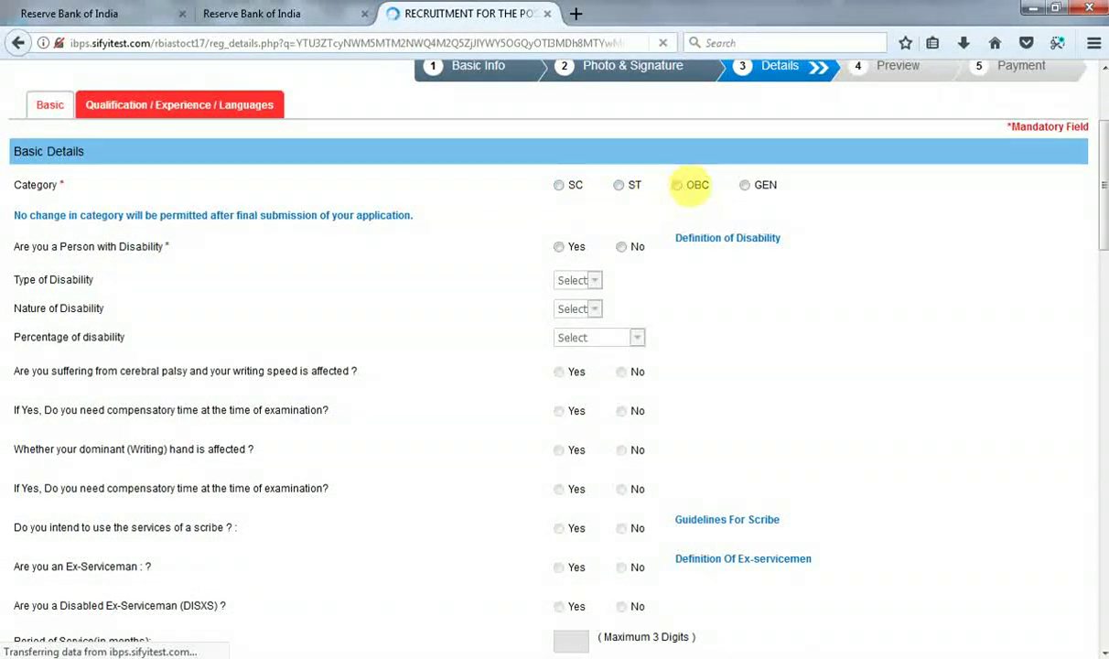
pyautogui.click(745, 186)
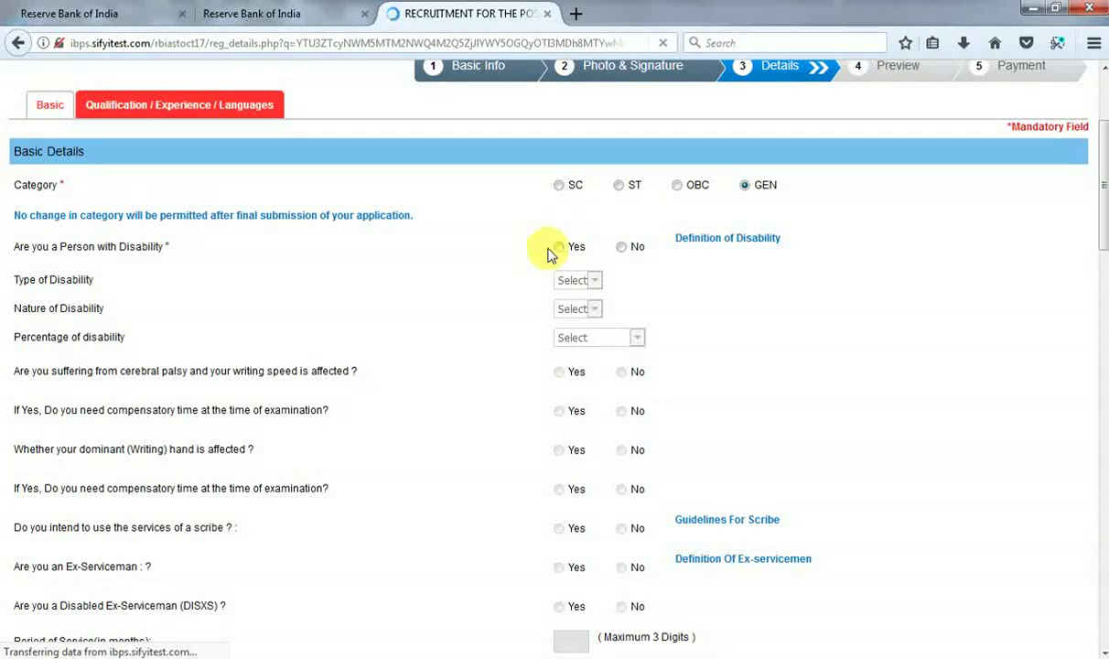
pyautogui.click(622, 247)
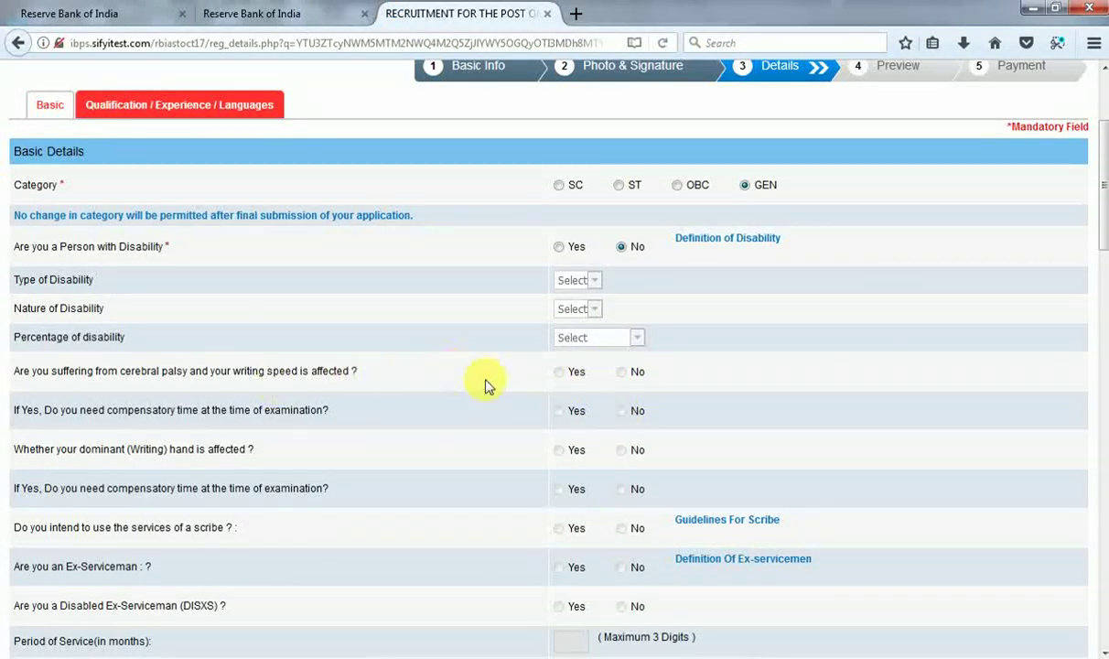
pyautogui.moveTo(1106, 240); pyautogui.dragTo(1103, 284)
pyautogui.scroll(-1, 1104, 286)
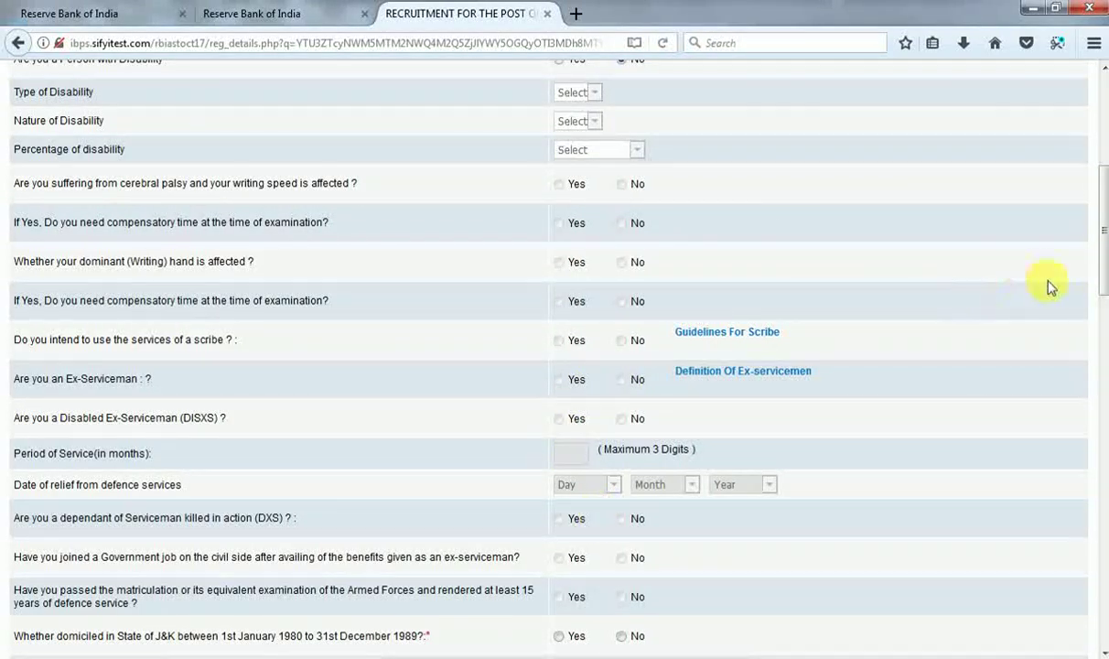
# Answer No to J&K domicile, current RBI staff and RBI ex-employee questions.
pyautogui.moveTo(1097, 266); pyautogui.dragTo(1098, 315)
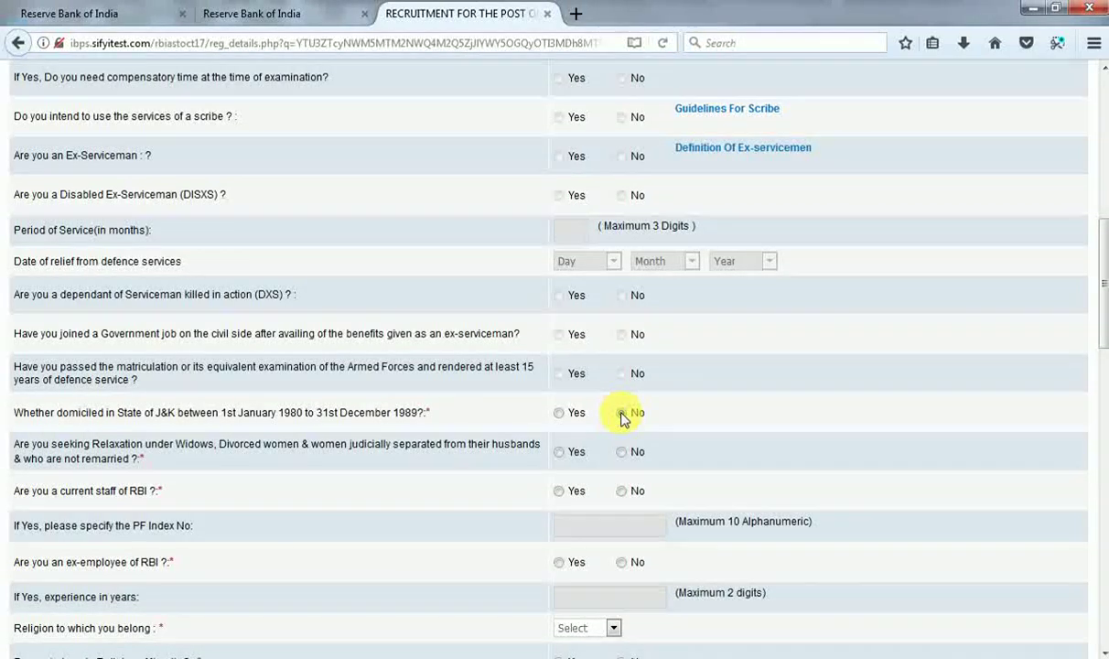
pyautogui.click(621, 413)
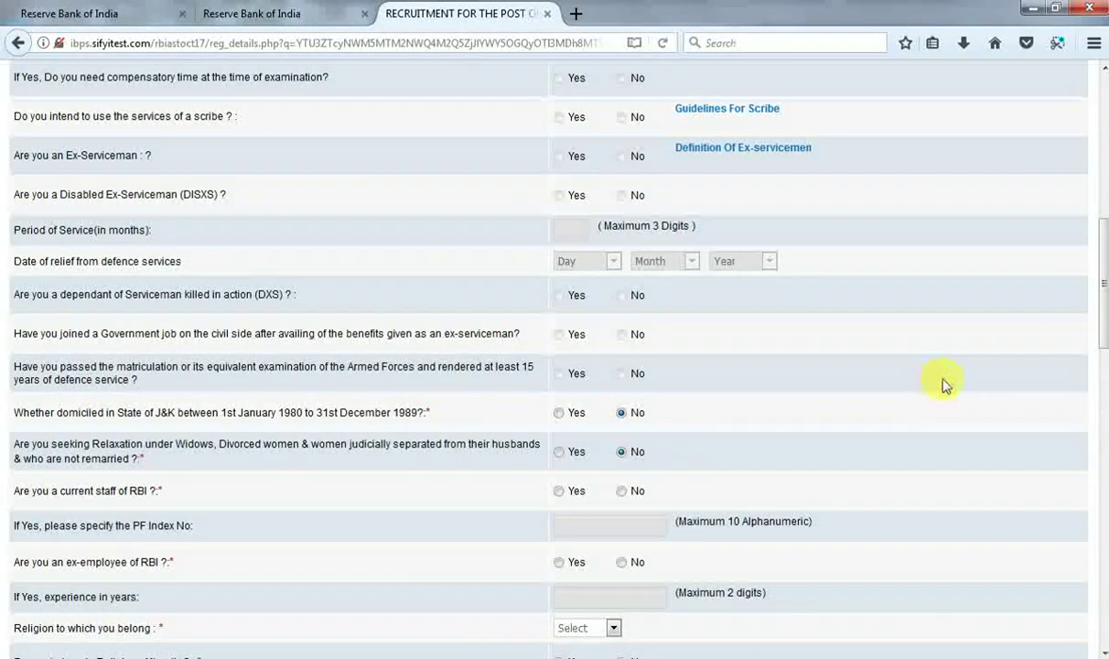
pyautogui.scroll(-1, 1103, 340)
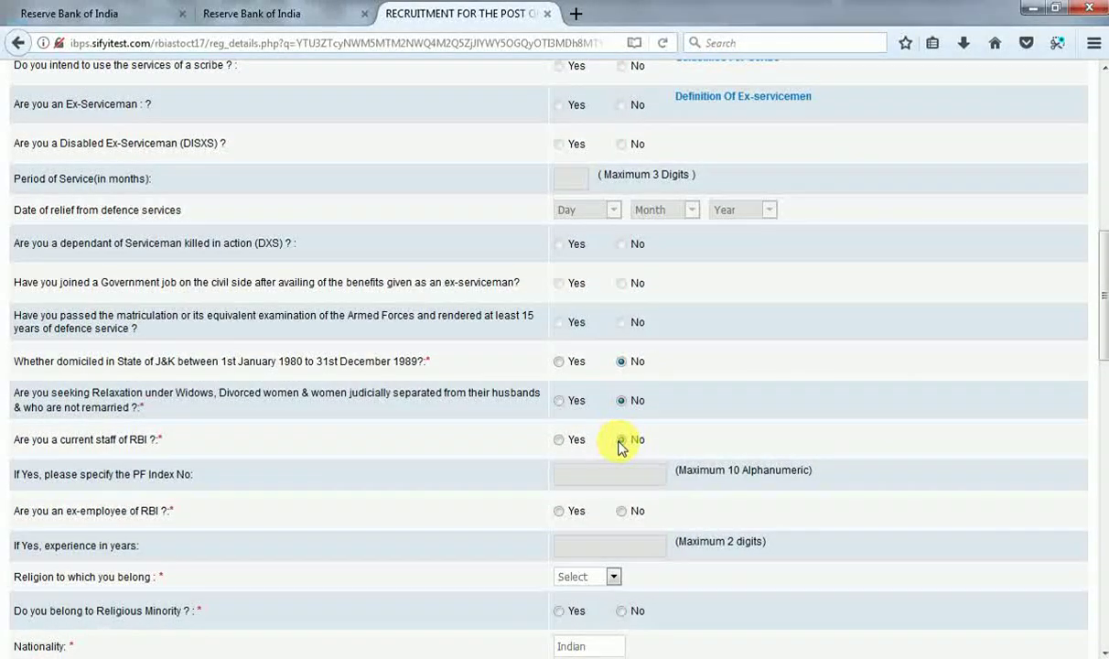
pyautogui.click(620, 440)
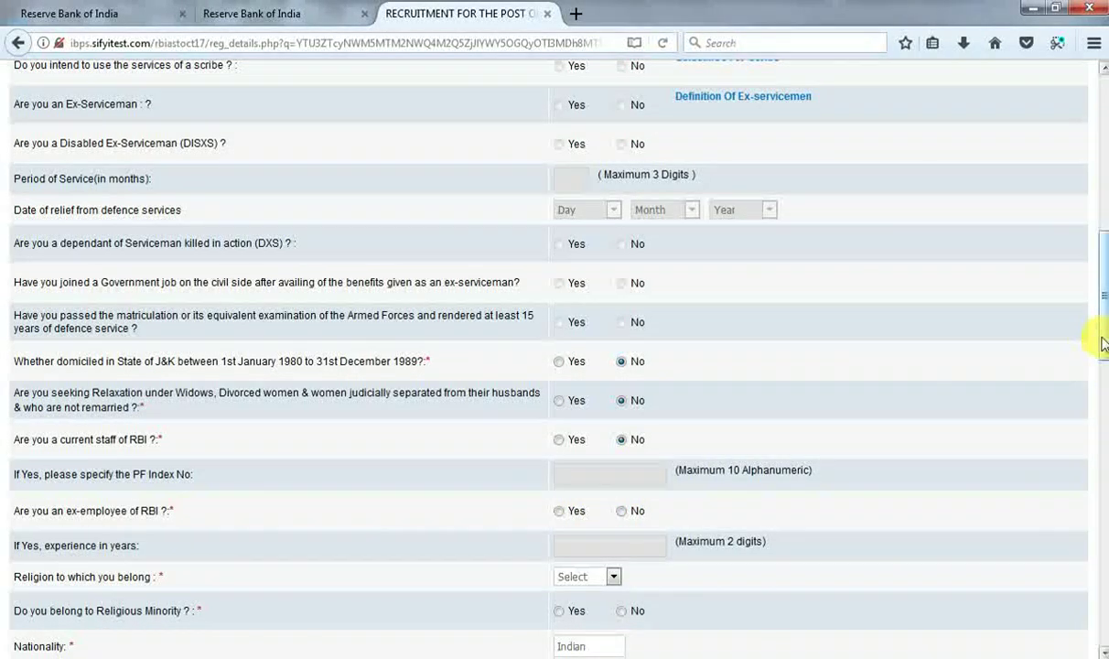
pyautogui.moveTo(1102, 343); pyautogui.dragTo(1102, 365)
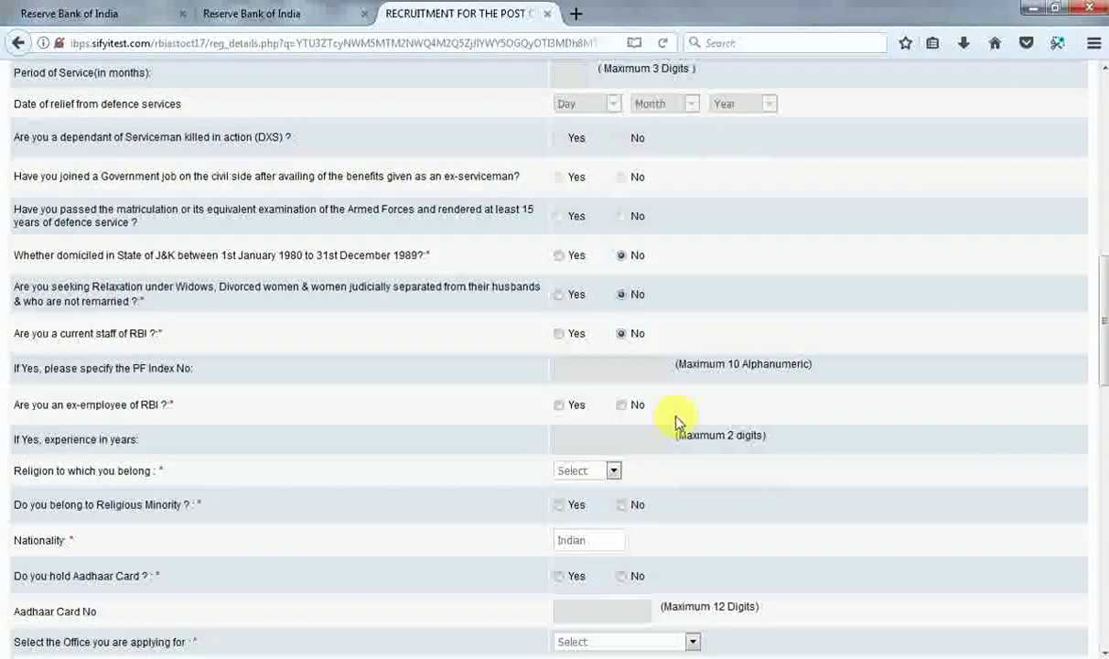
pyautogui.click(621, 406)
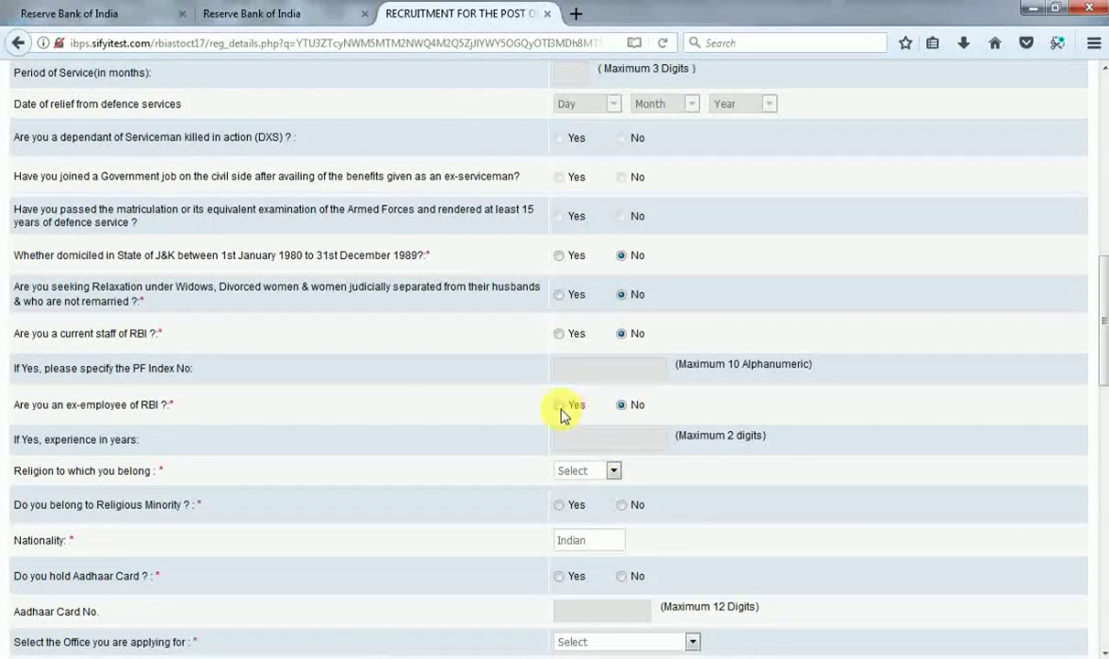
# Set religion to Hindu and answer No to religious minority and Aadhaar card.
pyautogui.click(610, 471)
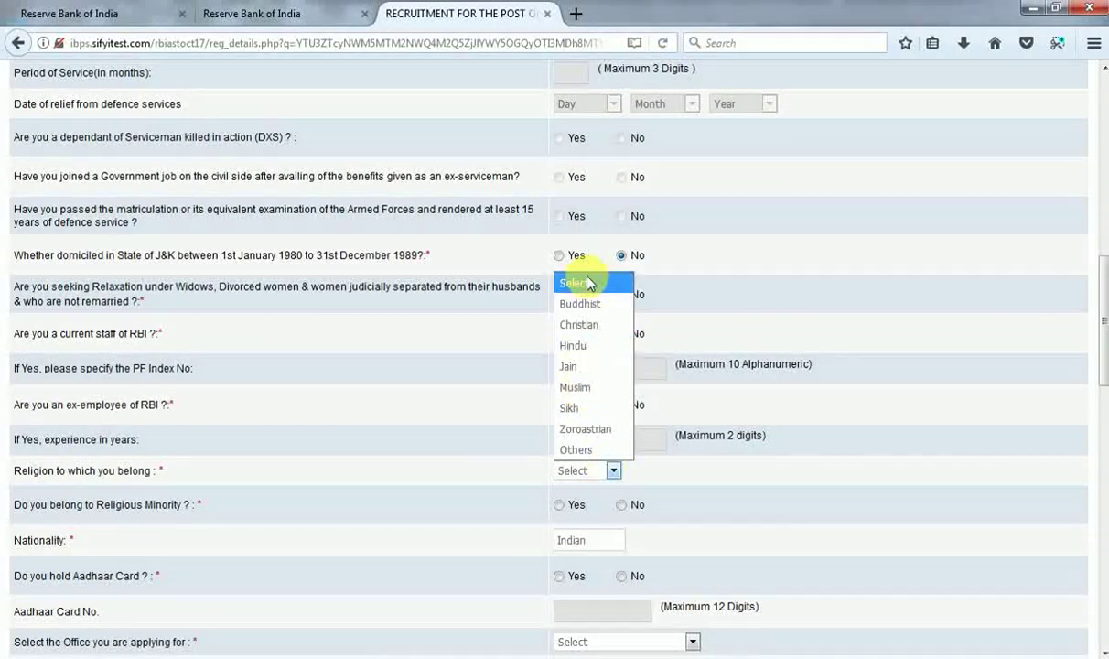
pyautogui.click(590, 346)
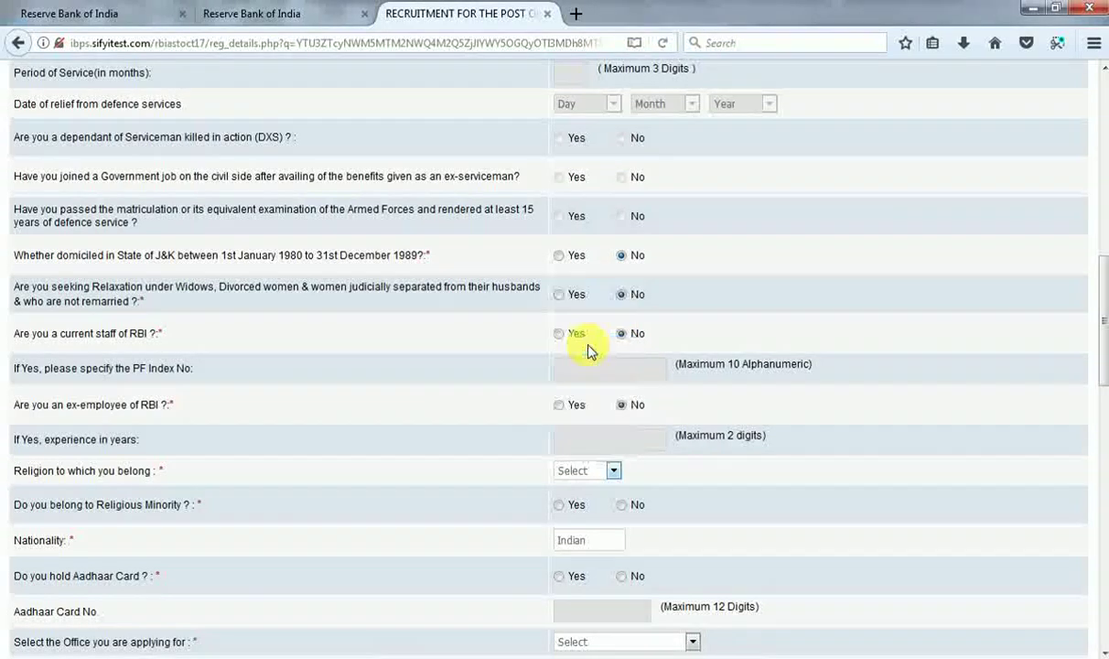
pyautogui.click(620, 506)
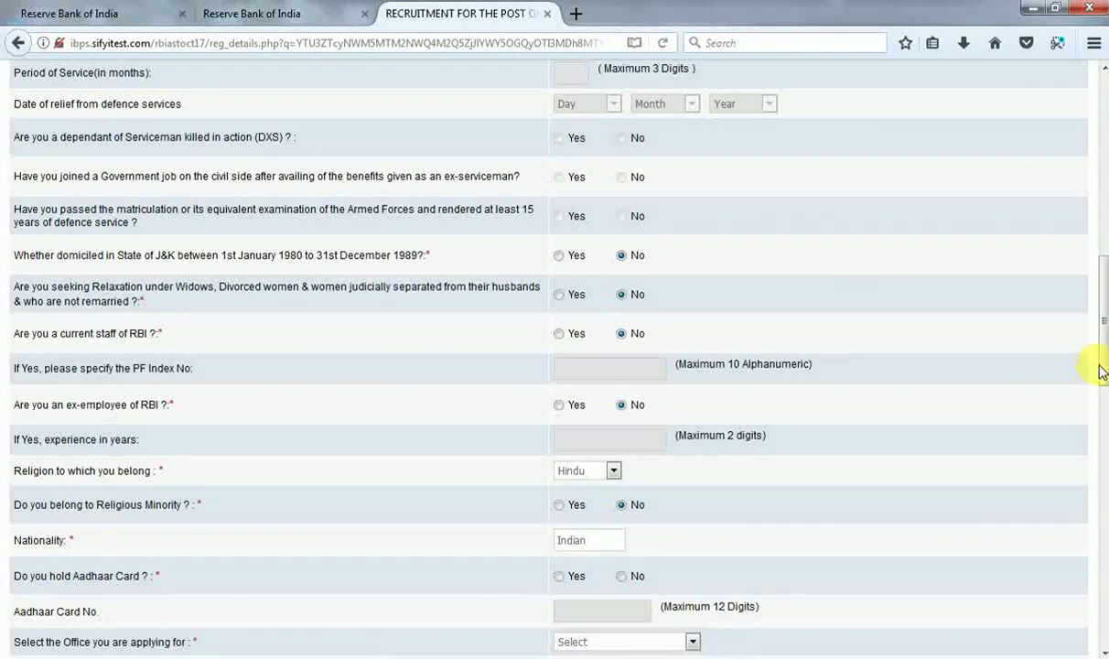
pyautogui.moveTo(1100, 371); pyautogui.dragTo(1102, 407)
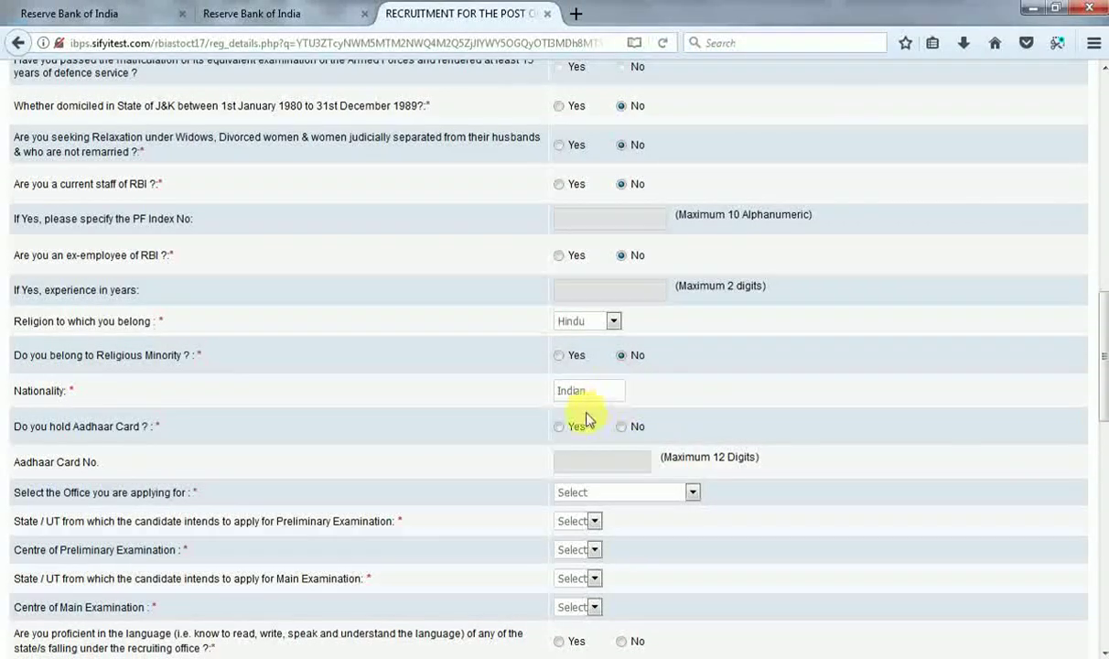
pyautogui.click(626, 427)
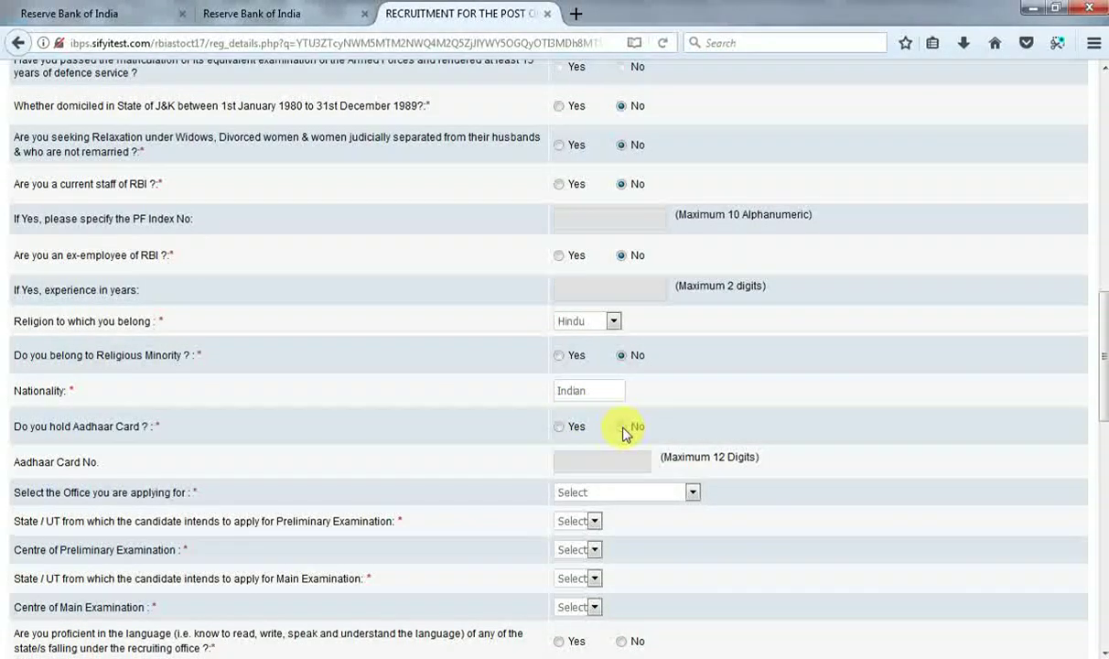
# Keep the Aadhaar answer at No and choose Kanpur & Lucknow as the office applied for.
pyautogui.click(562, 428)
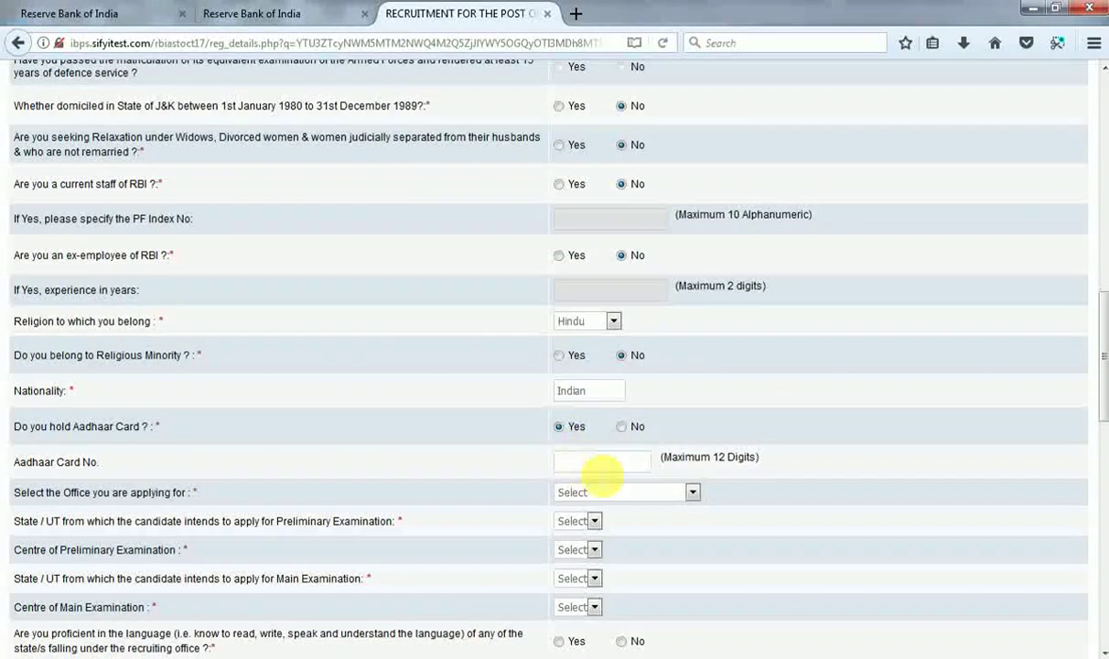
pyautogui.click(621, 427)
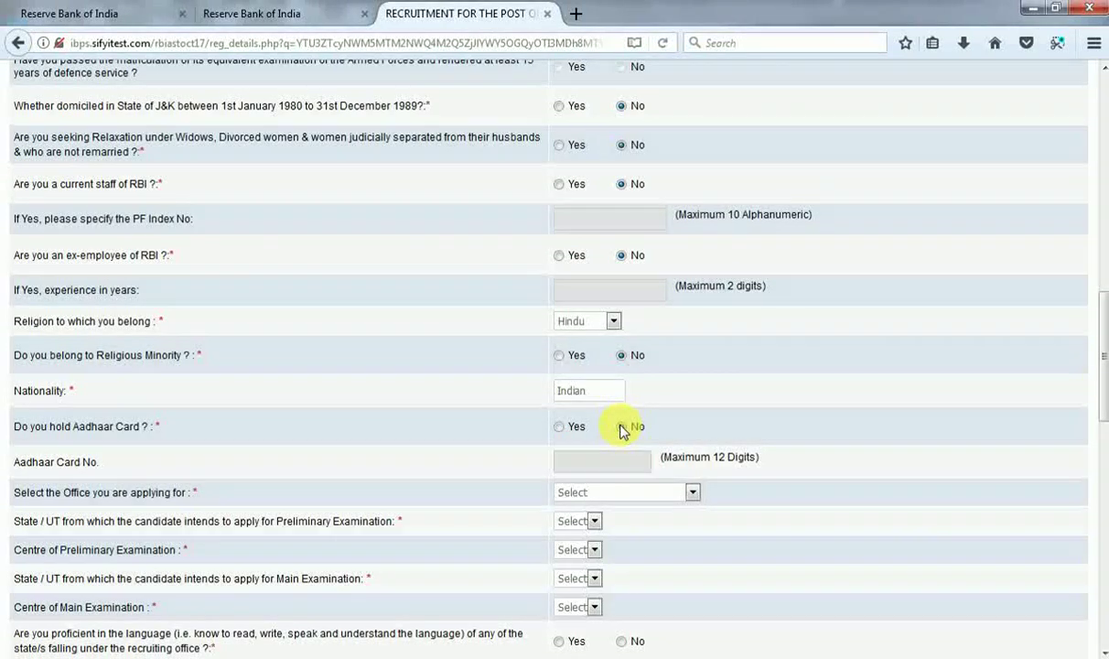
pyautogui.click(672, 501)
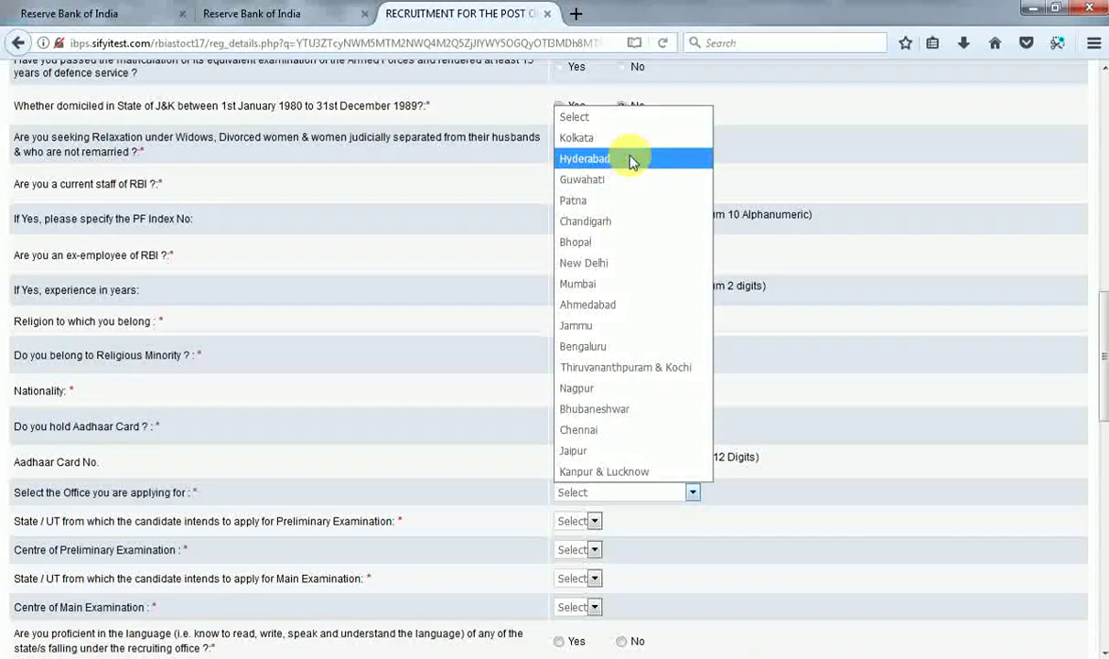
pyautogui.click(602, 474)
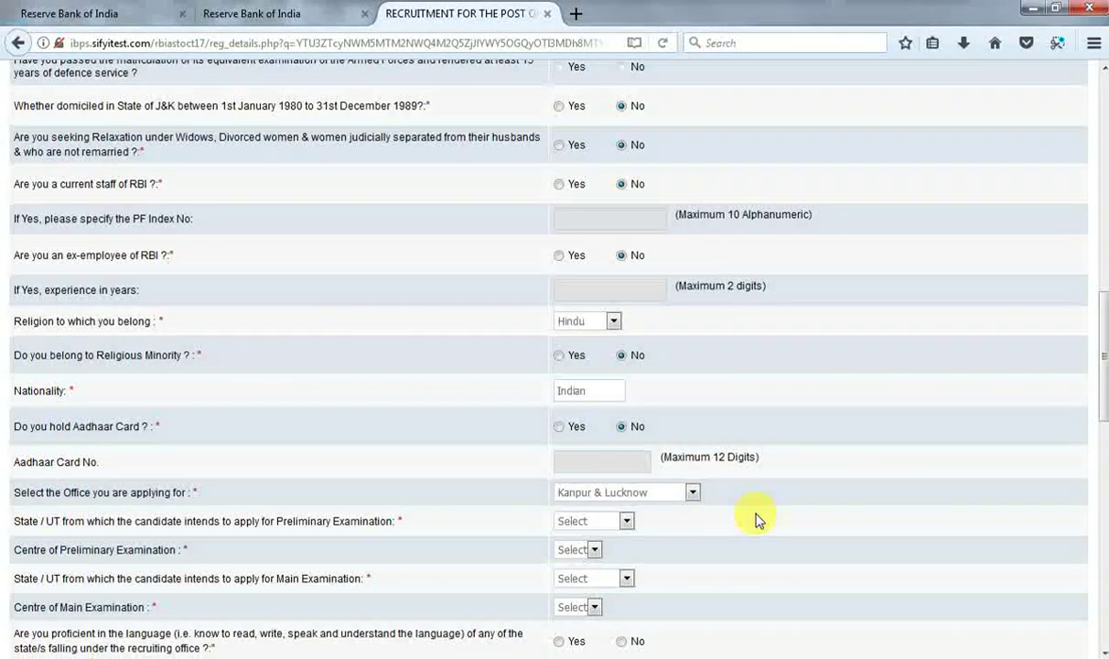
# Set the preliminary exam state to Uttar Pradesh with Allahabad as the centre.
pyautogui.moveTo(1103, 315); pyautogui.dragTo(1104, 384)
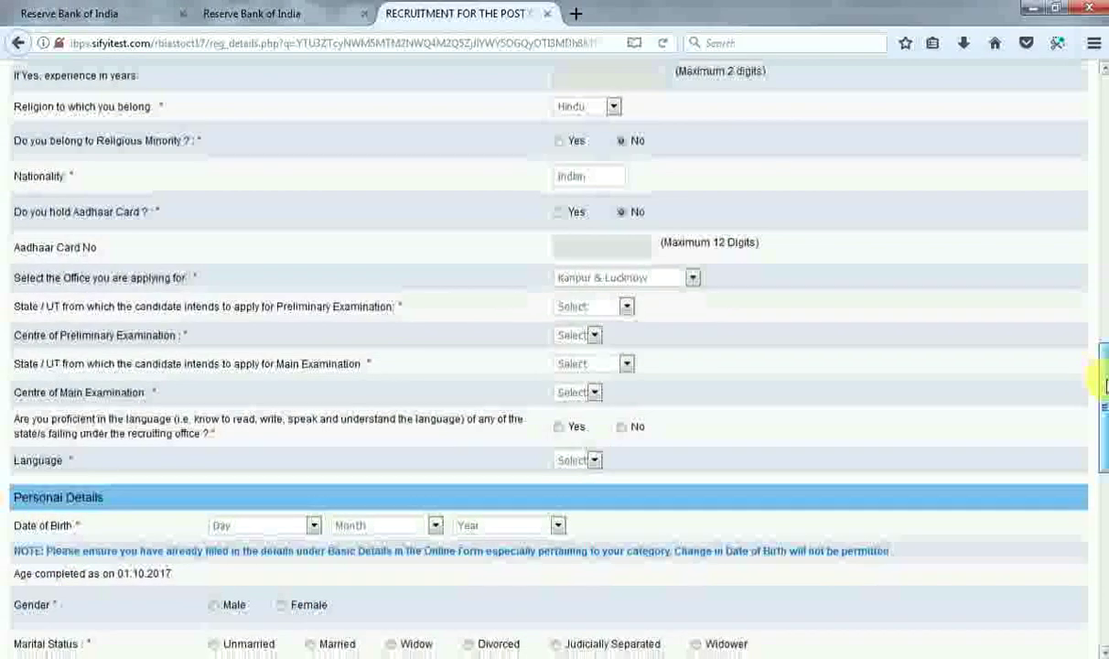
pyautogui.click(623, 308)
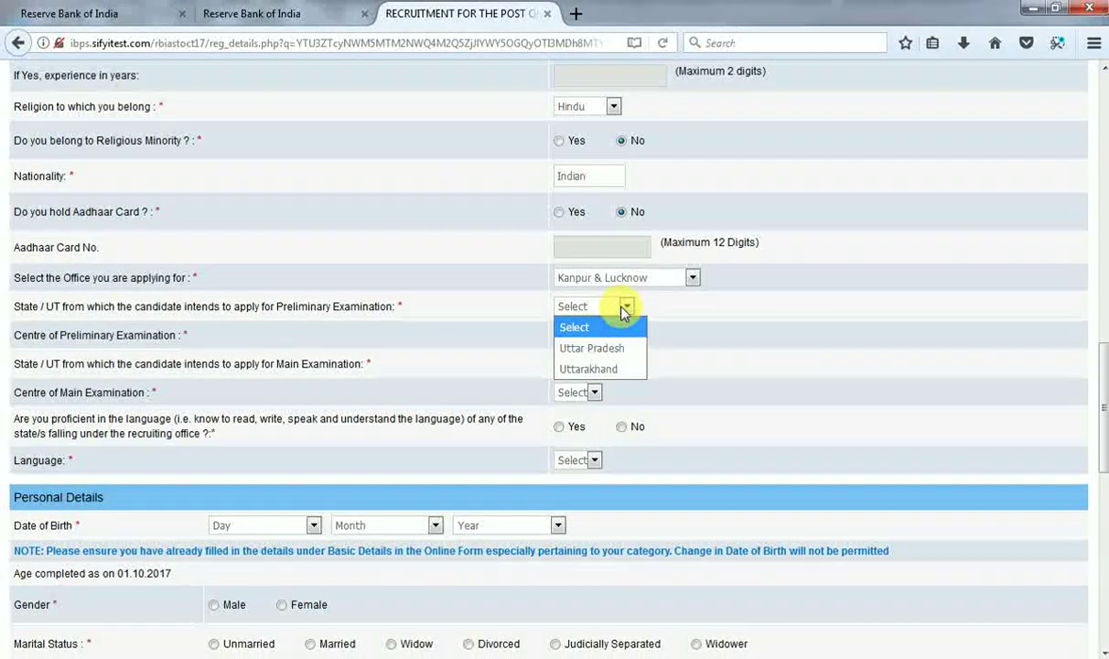
pyautogui.click(600, 349)
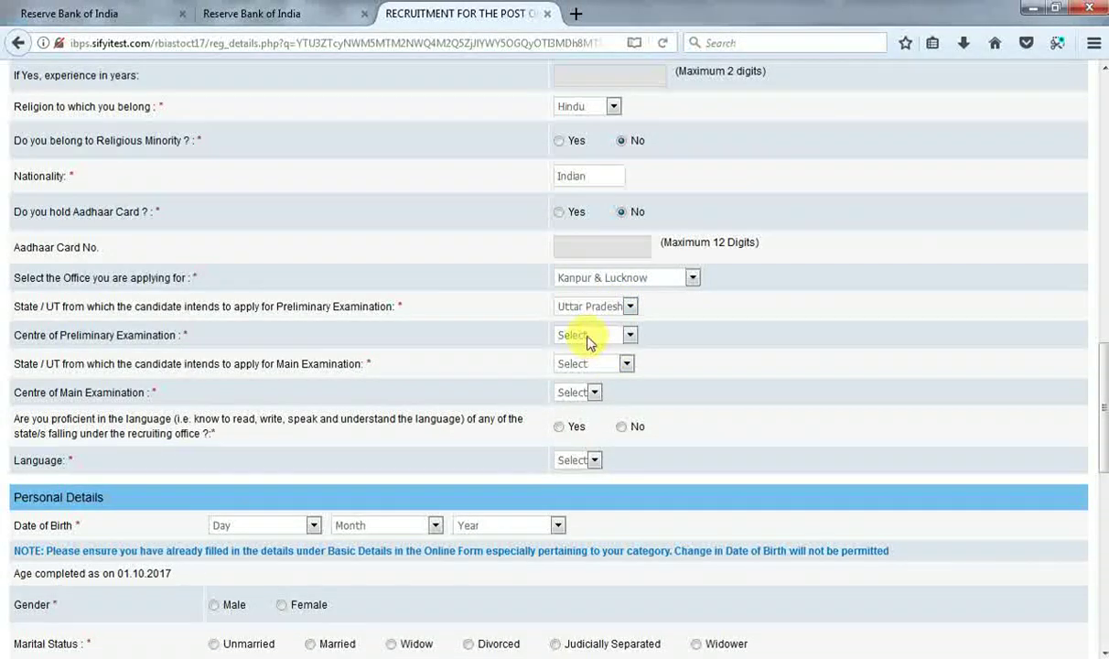
pyautogui.click(588, 341)
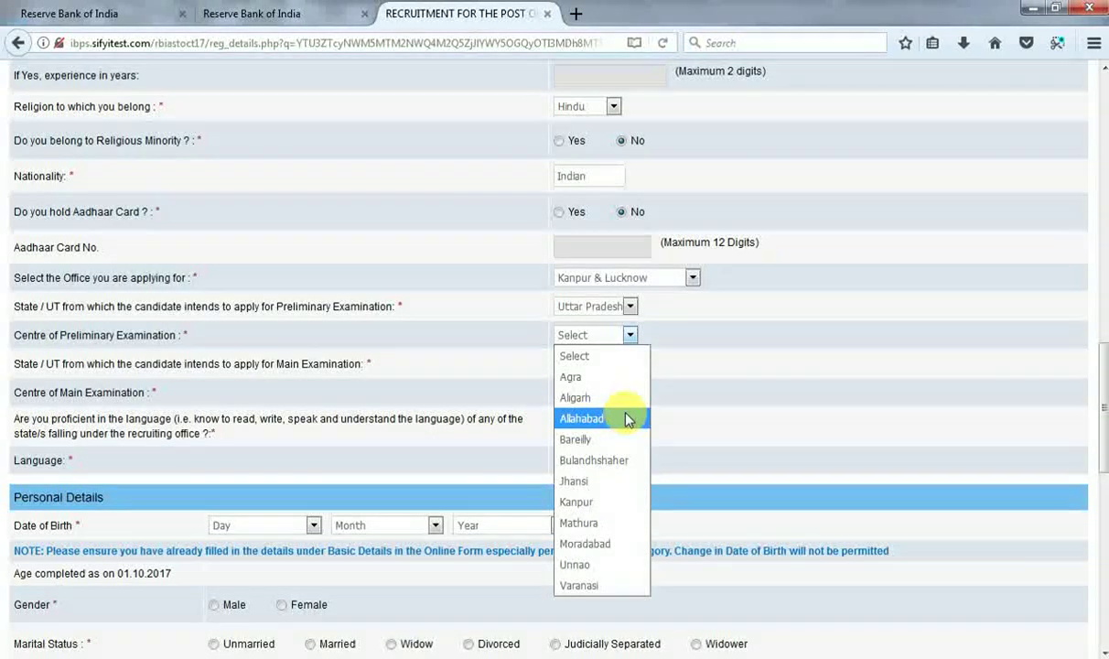
pyautogui.click(615, 422)
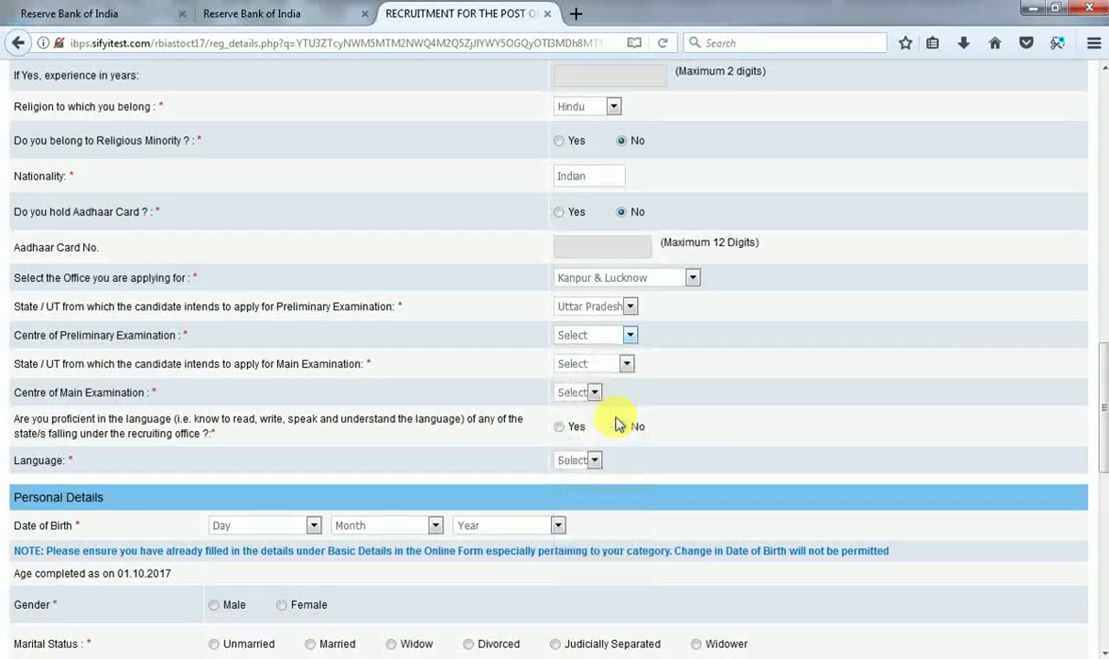
# Set the main exam state to Uttar Pradesh, centre LUCKNOW, and answer Yes to language proficiency.
pyautogui.click(623, 366)
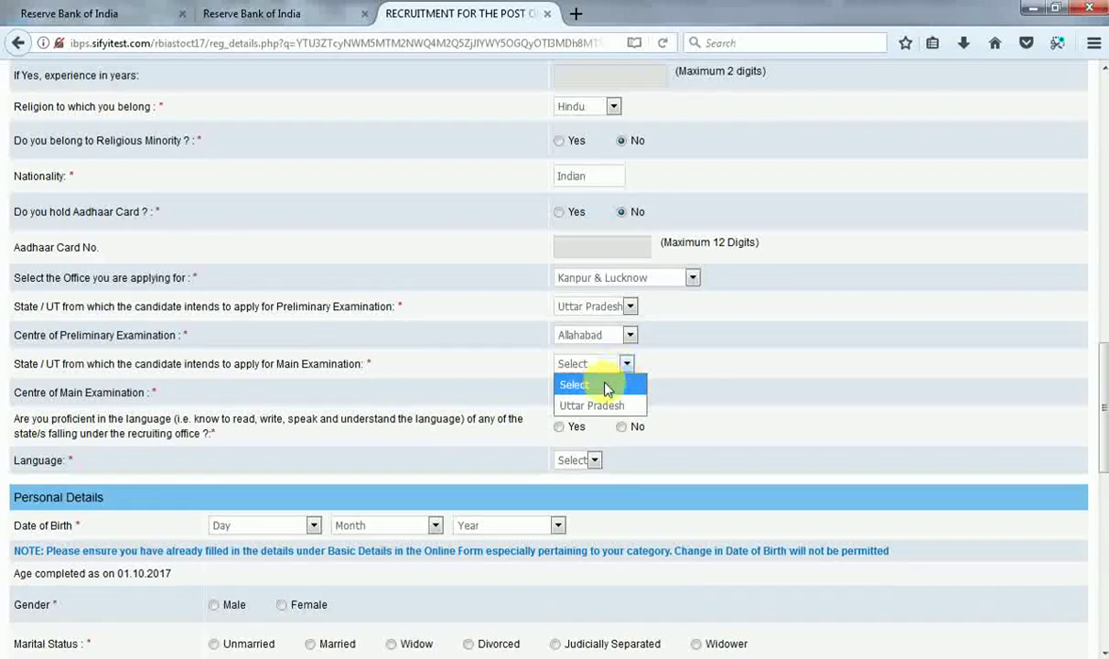
pyautogui.click(590, 409)
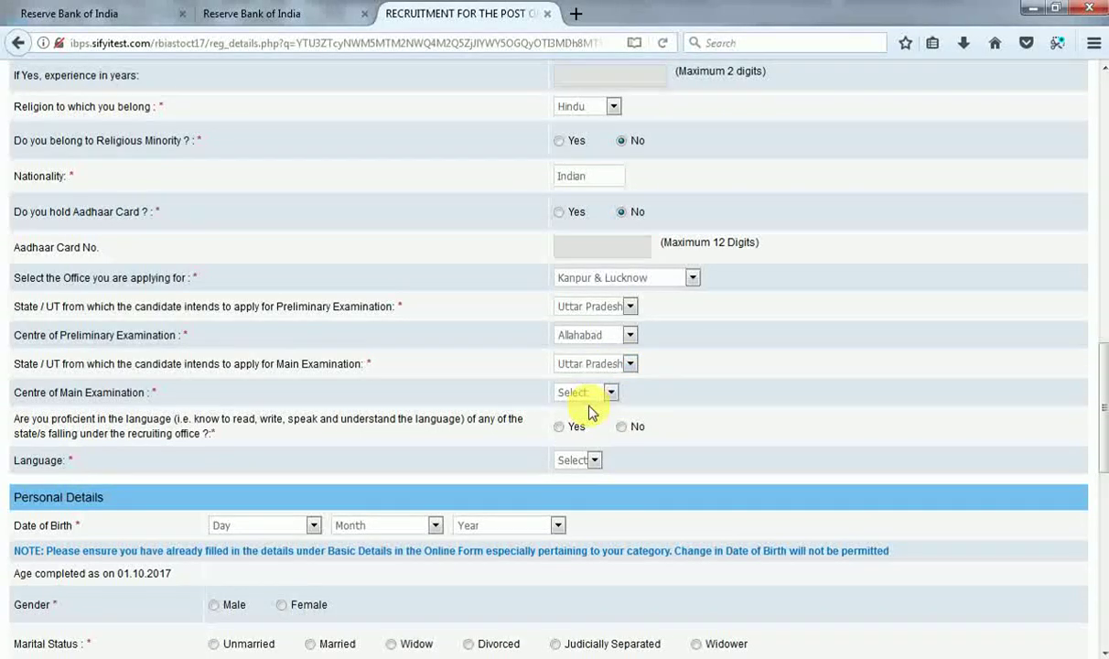
pyautogui.click(577, 391)
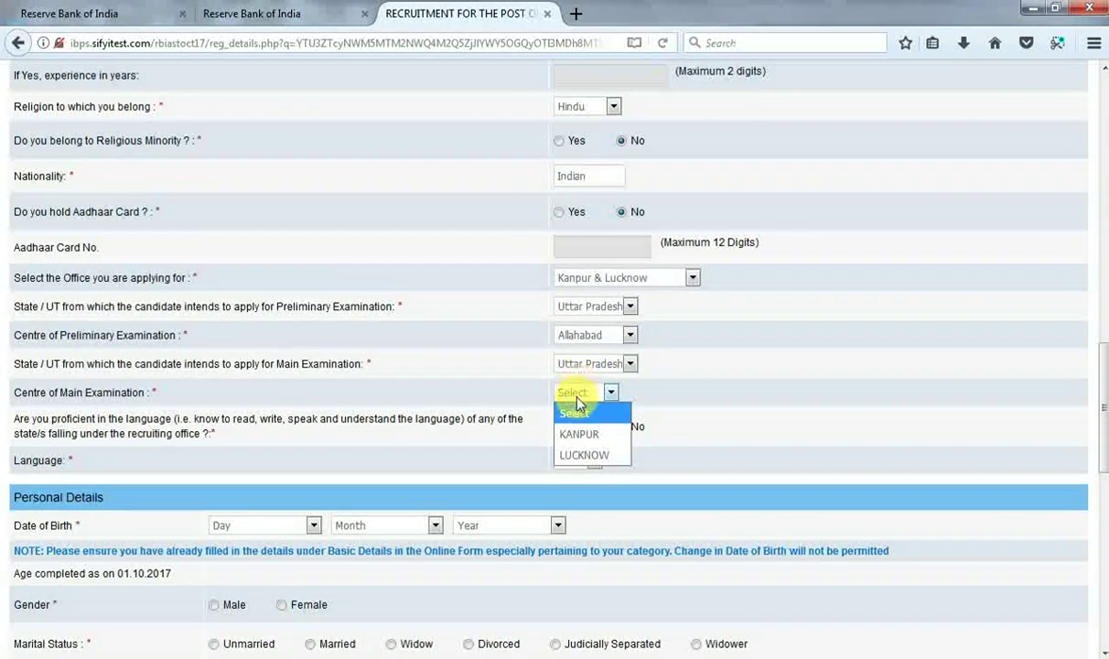
pyautogui.click(586, 457)
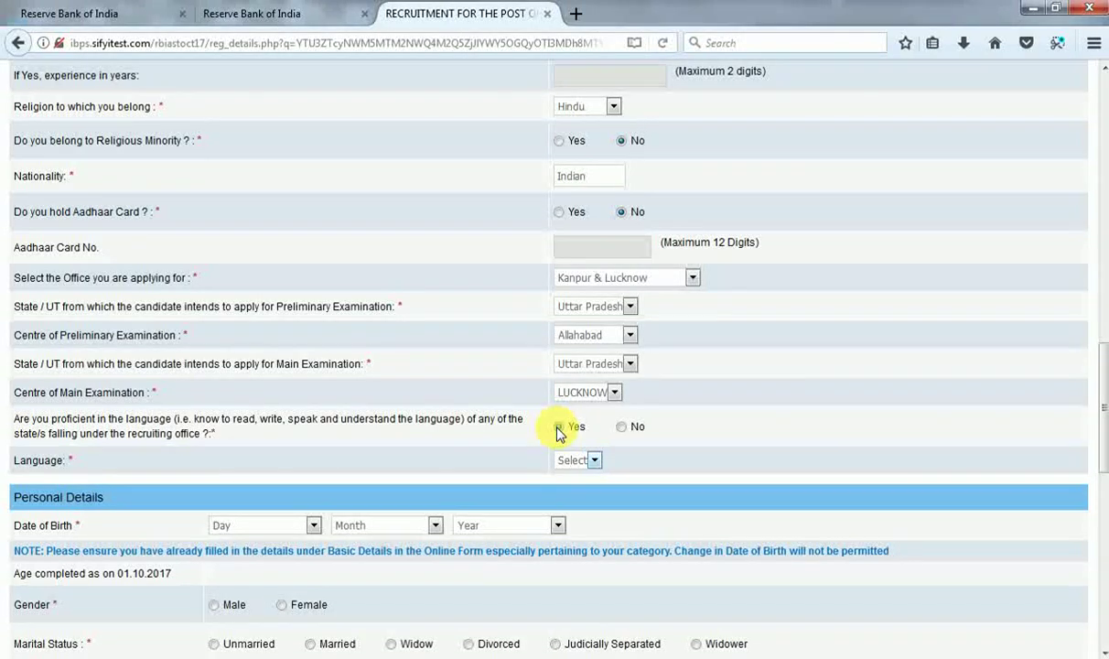
pyautogui.click(559, 428)
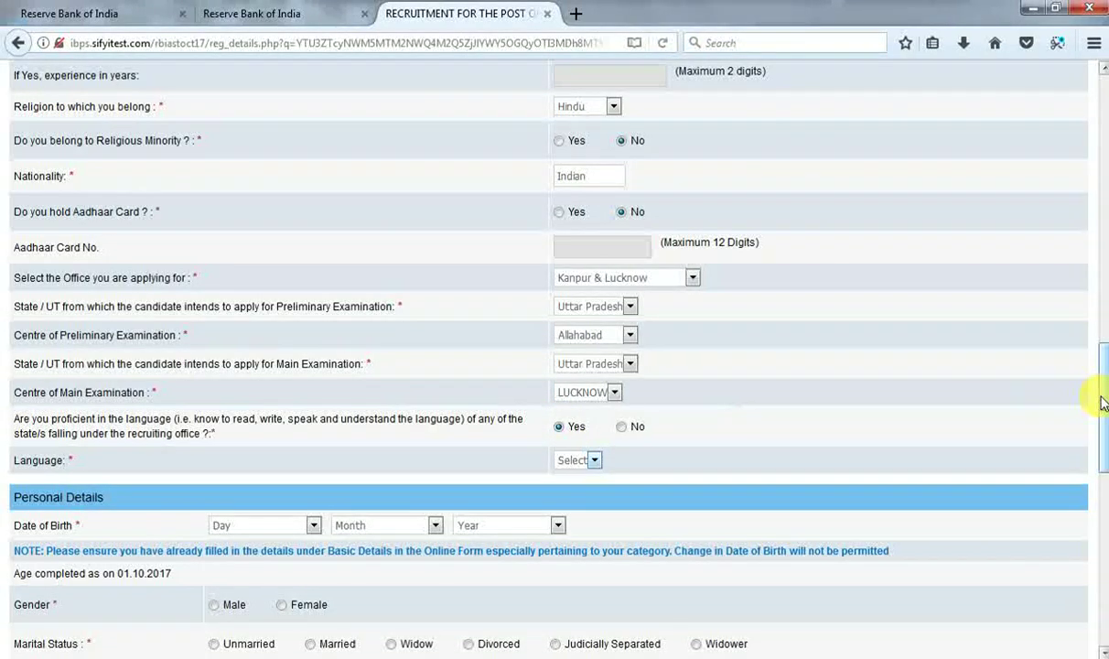
pyautogui.moveTo(1102, 403); pyautogui.dragTo(1102, 431)
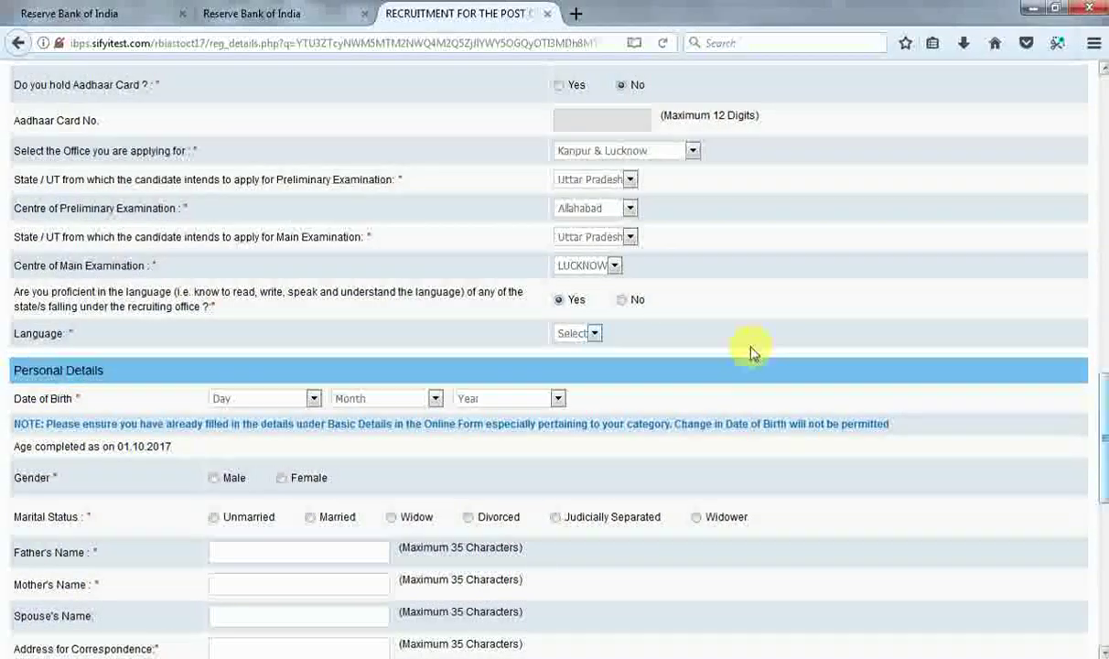
# Confirm Yes for language proficiency and choose Hindi as the language.
pyautogui.click(564, 307)
pyautogui.click(600, 338)
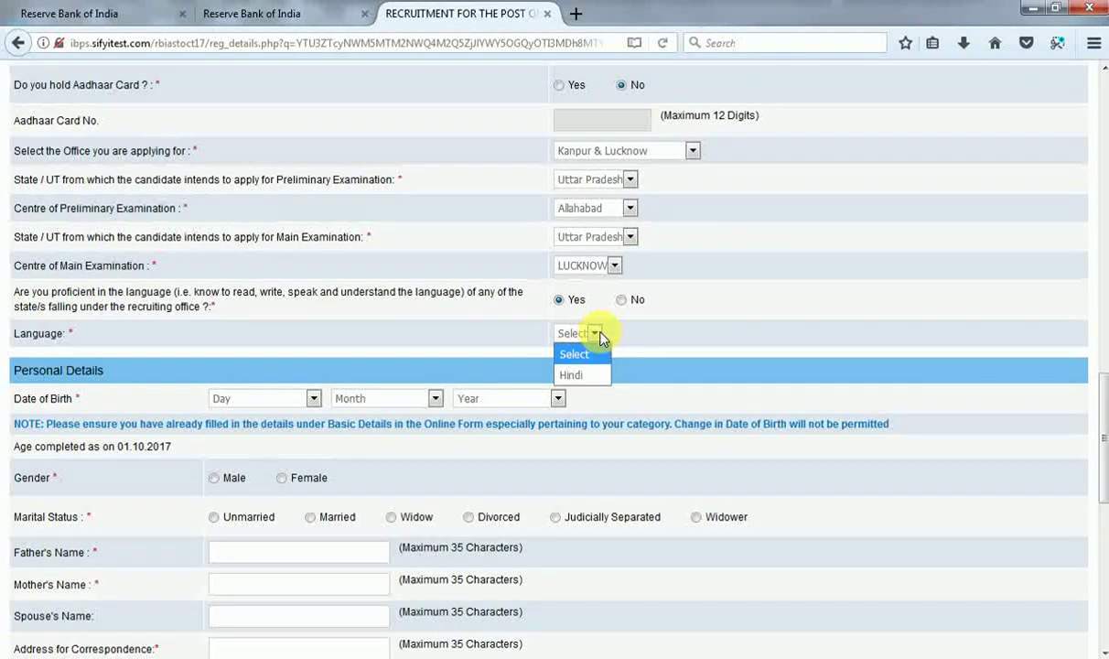
pyautogui.click(558, 353)
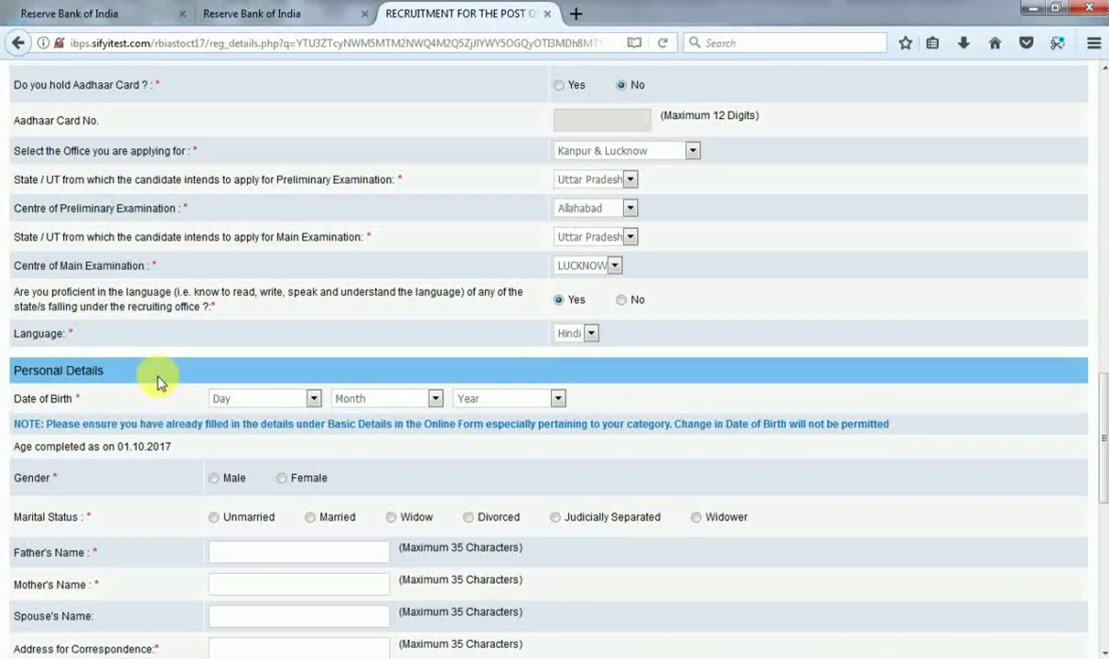
# Set date of birth to 01 January 1990, gender Male and marital status Unmarried.
pyautogui.click(257, 404)
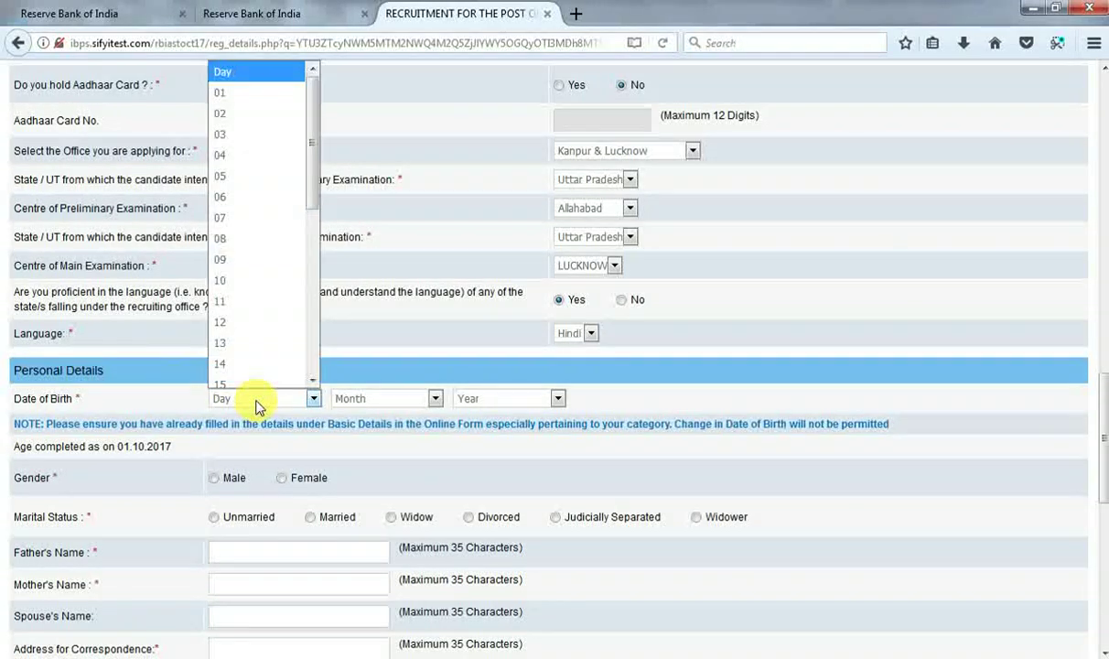
pyautogui.click(238, 95)
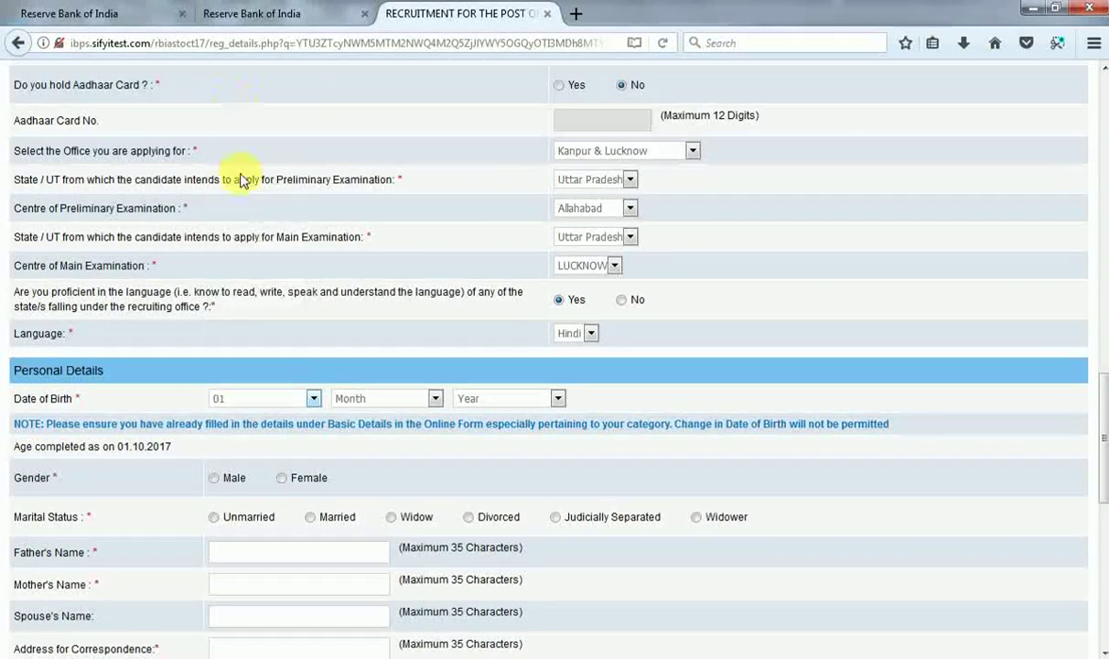
pyautogui.click(401, 404)
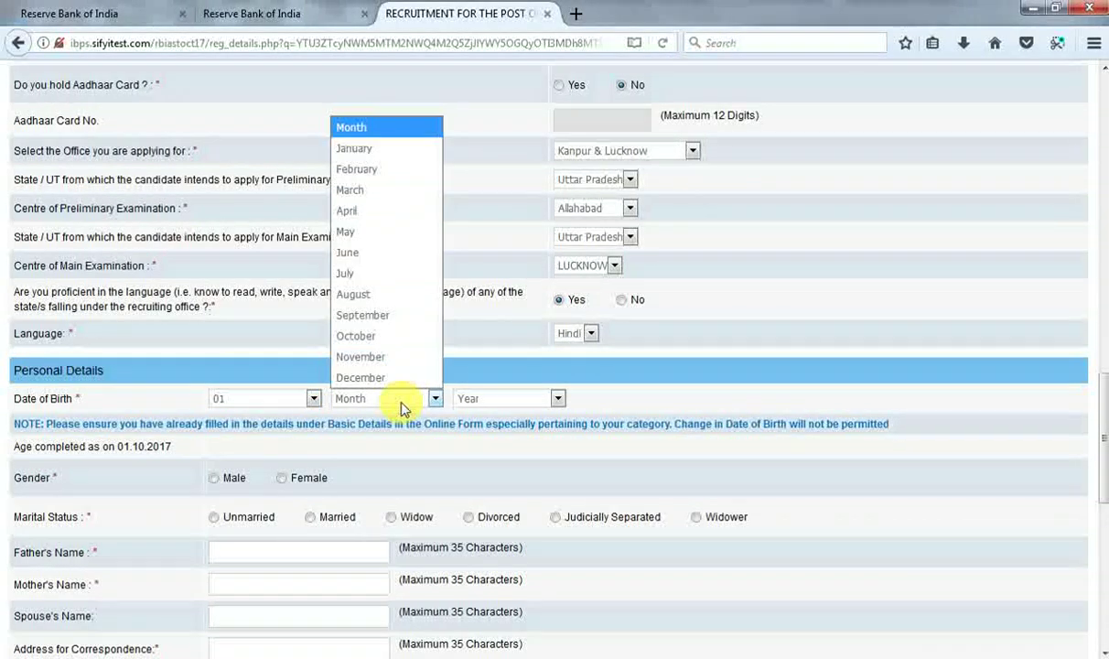
pyautogui.click(382, 148)
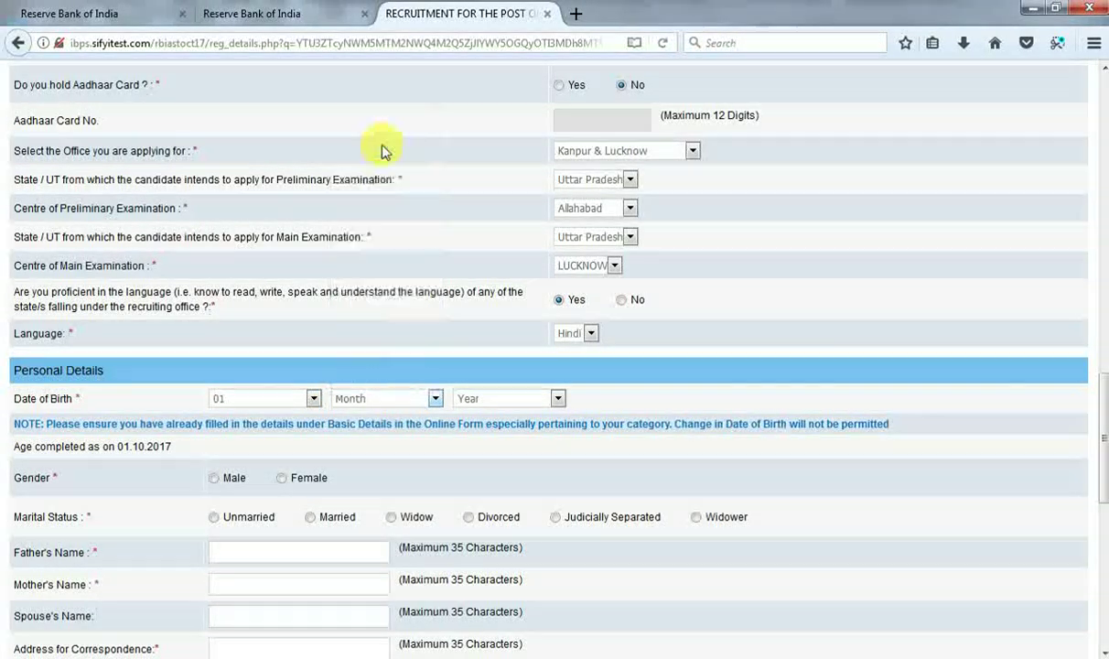
pyautogui.click(503, 398)
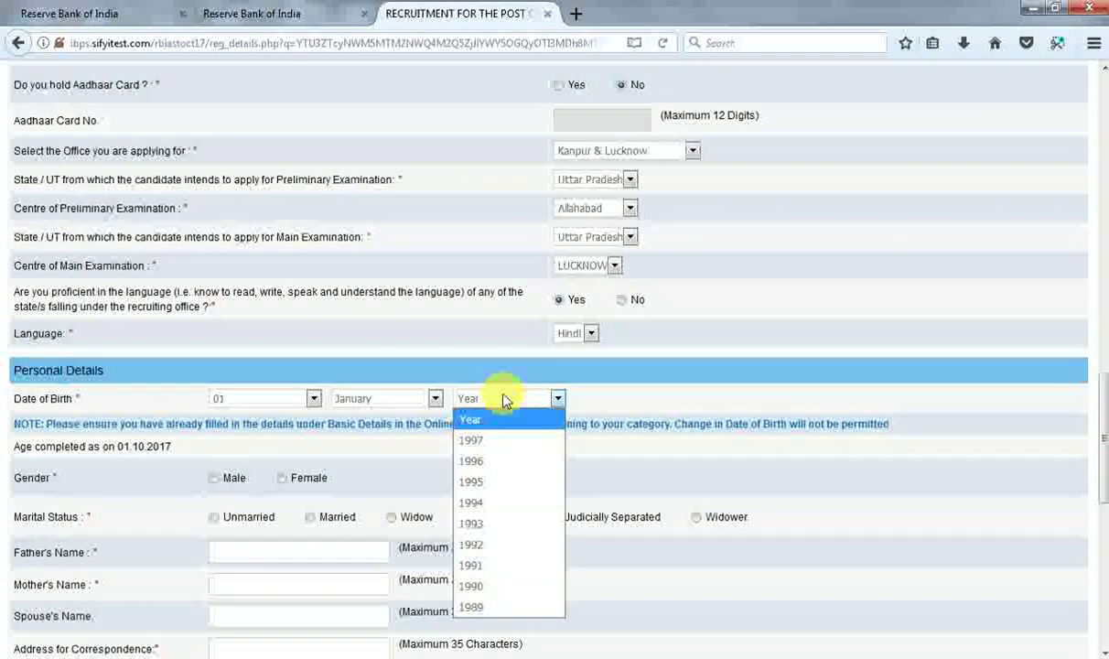
pyautogui.click(476, 587)
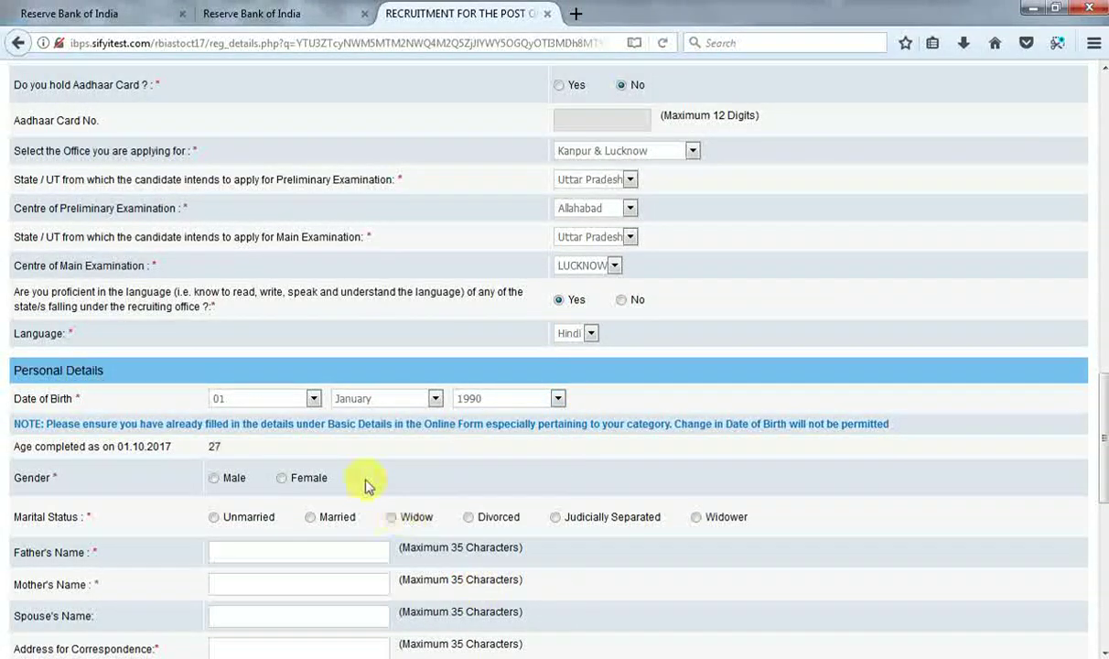
pyautogui.click(214, 477)
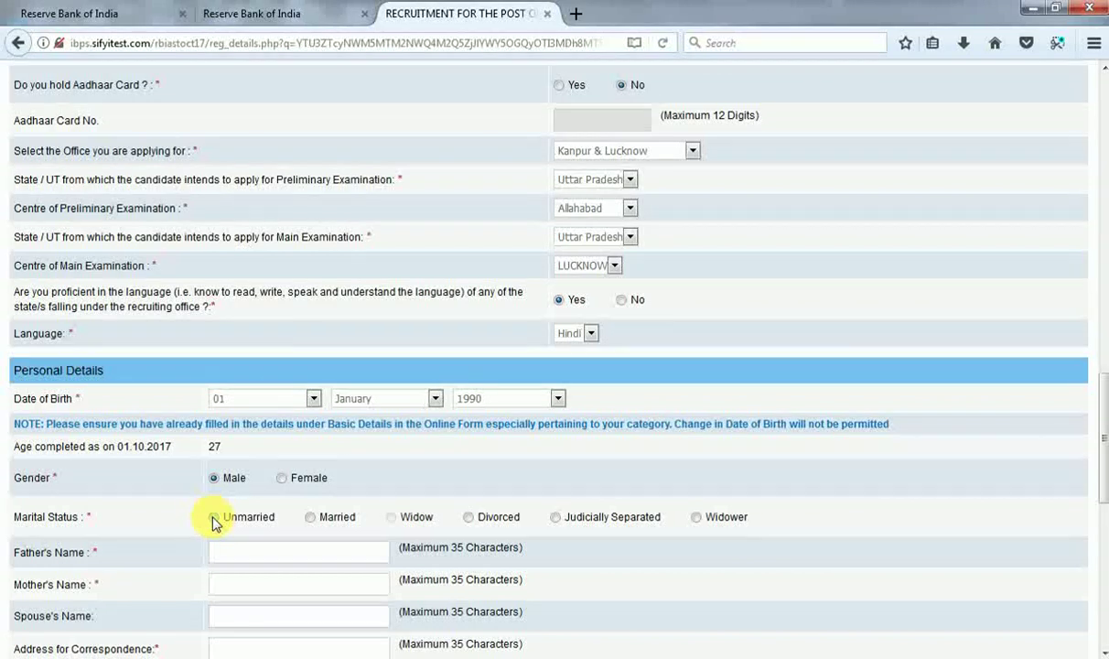
pyautogui.click(214, 518)
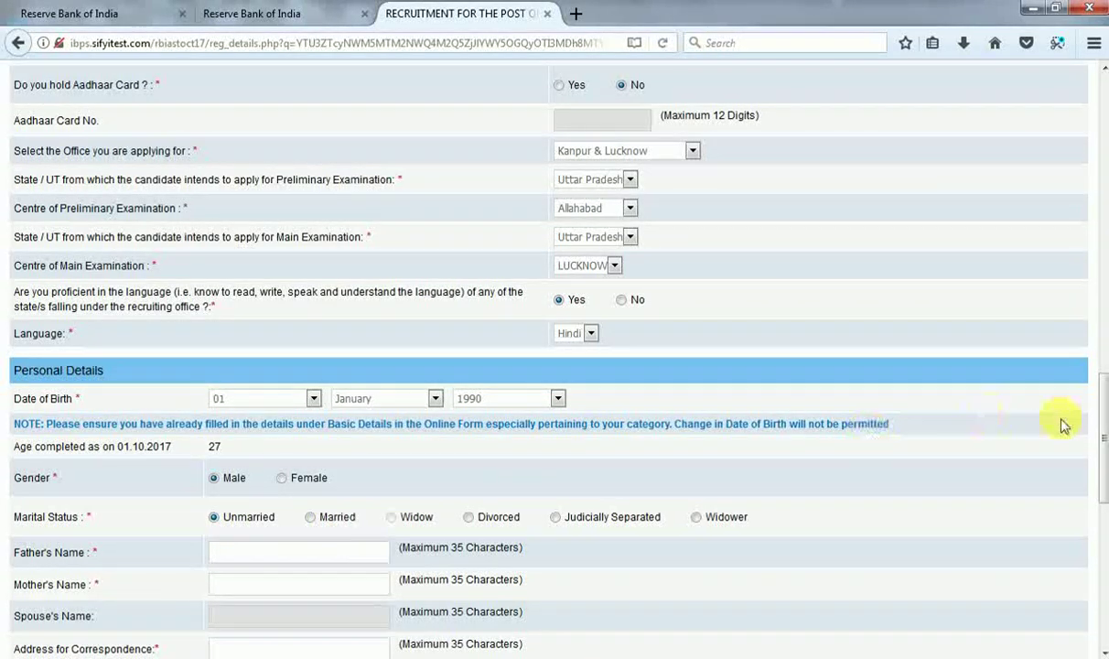
pyautogui.moveTo(1101, 421); pyautogui.dragTo(1101, 483)
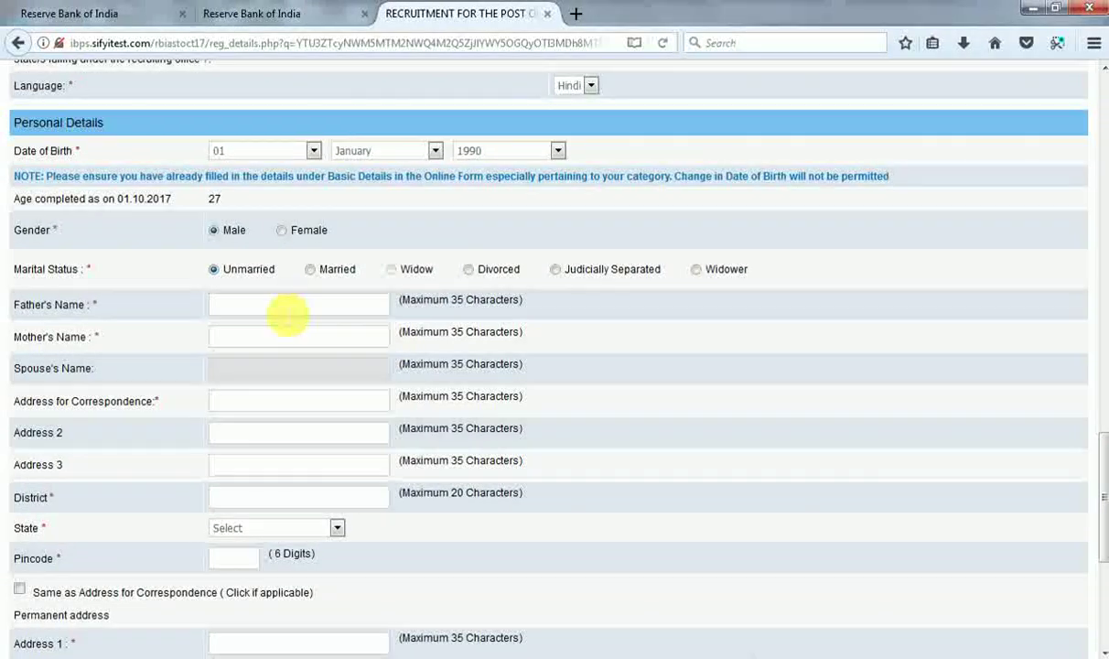
# Enter both parents' names, the correspondence address and district, state UTTAR PRADESH, and the pincode.
pyautogui.click(288, 310)
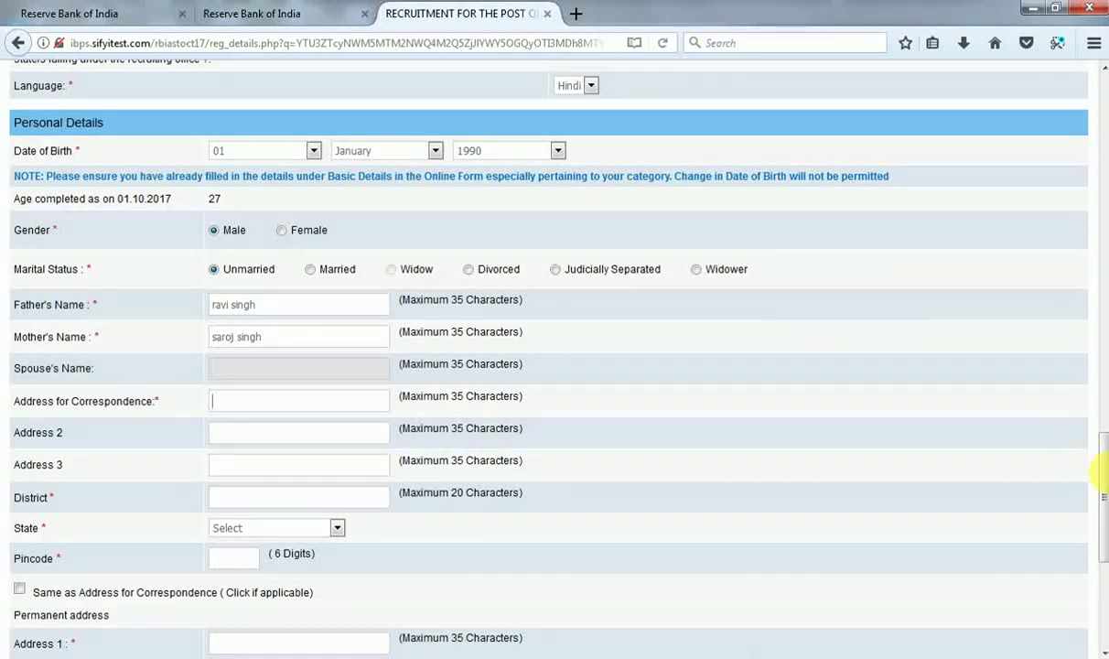
pyautogui.moveTo(1097, 474); pyautogui.dragTo(1097, 491)
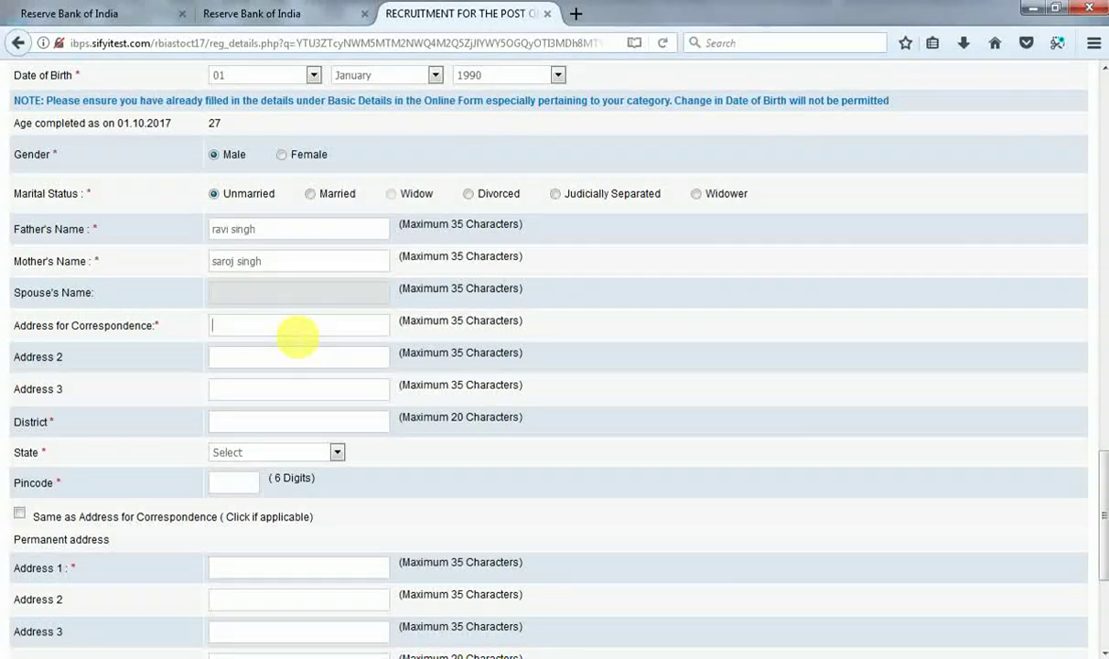
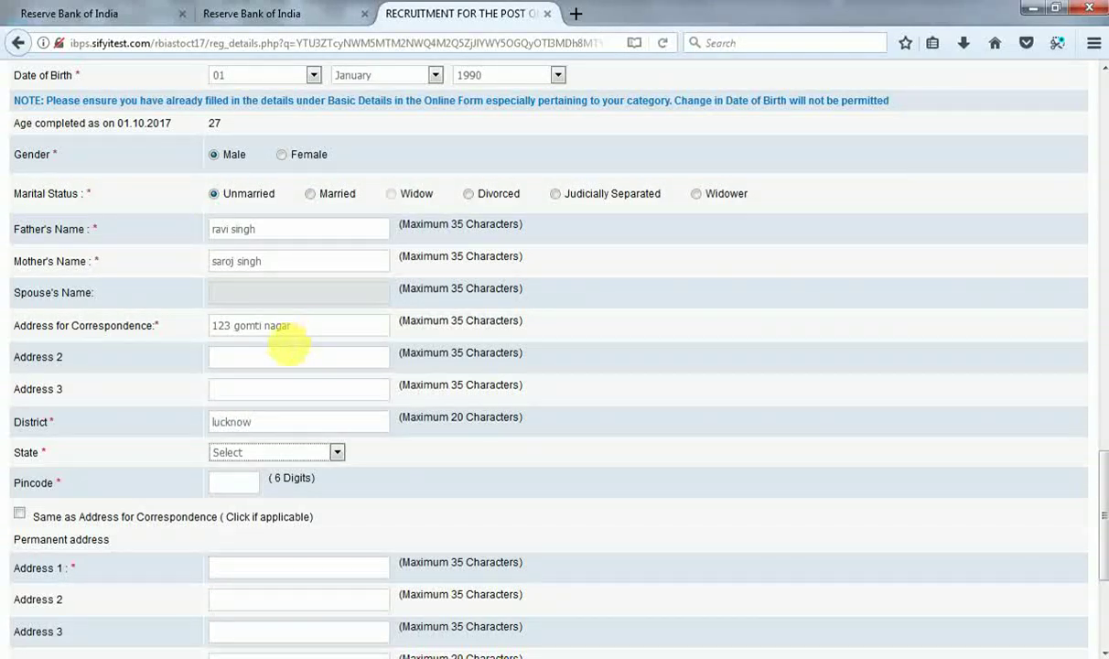
pyautogui.click(287, 452)
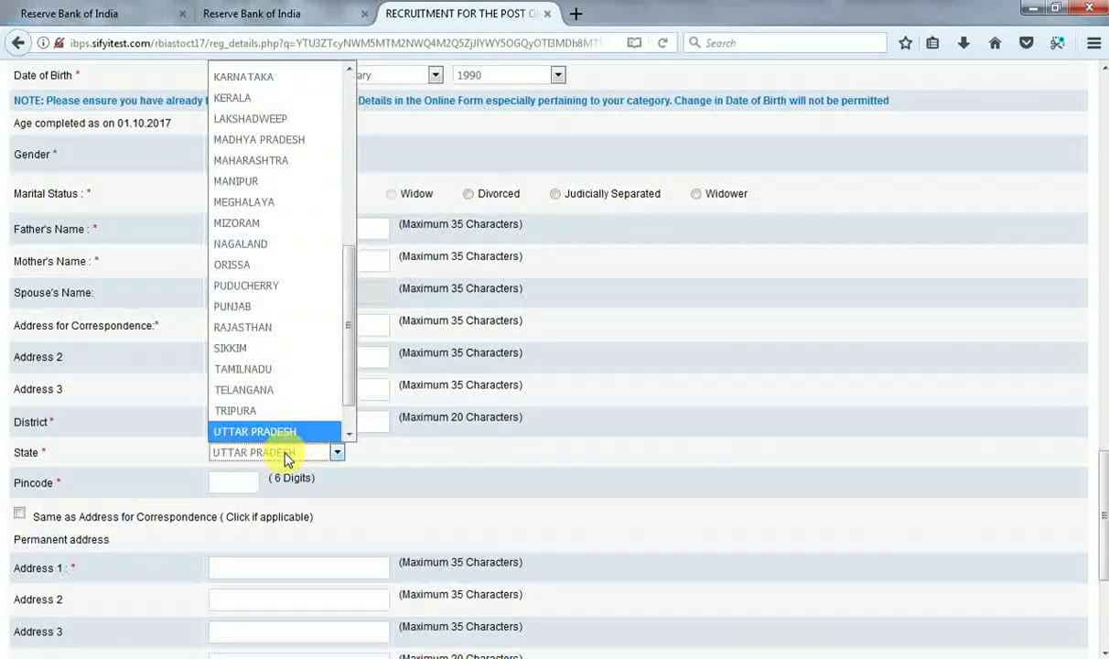
pyautogui.click(286, 455)
pyautogui.press('Tab')
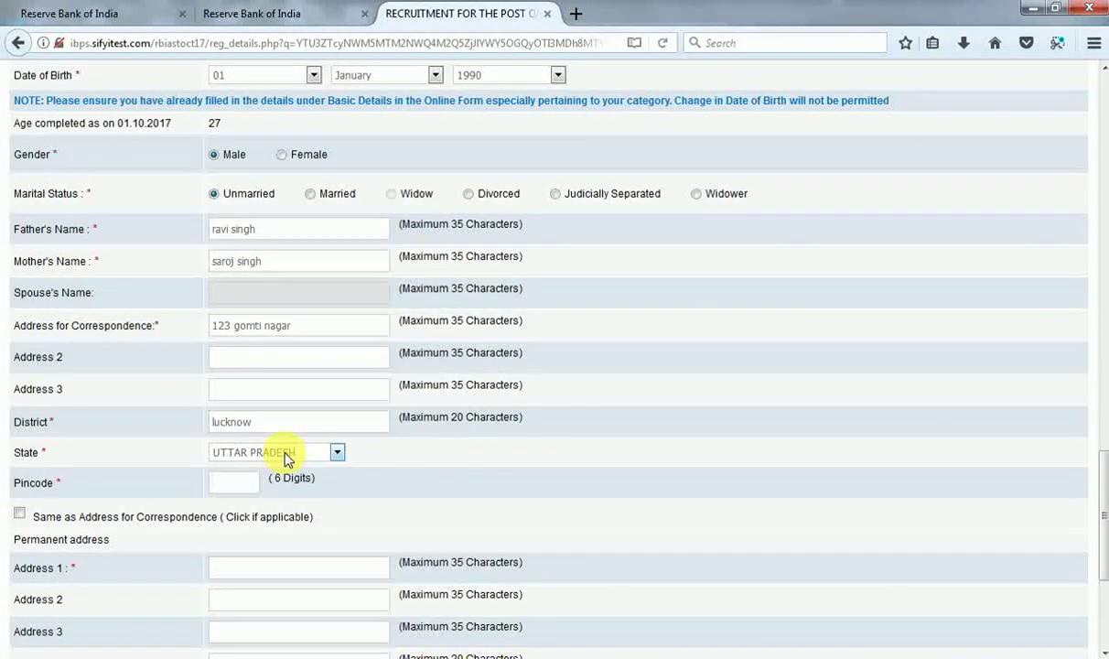
pyautogui.write('220051')
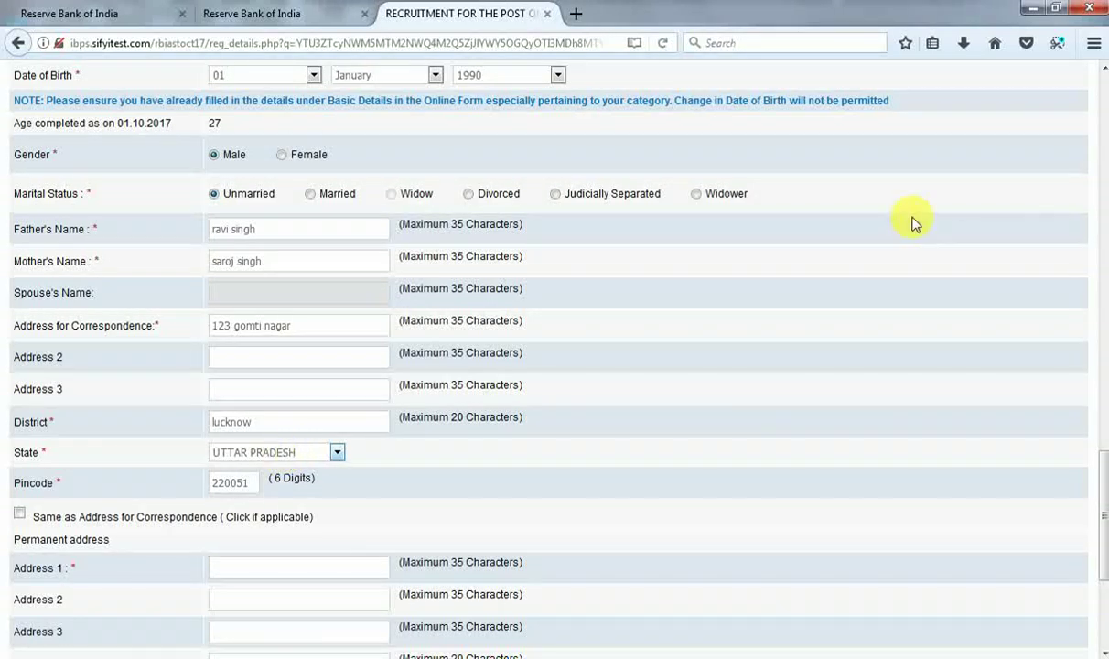
pyautogui.scroll(-5, 1102, 531)
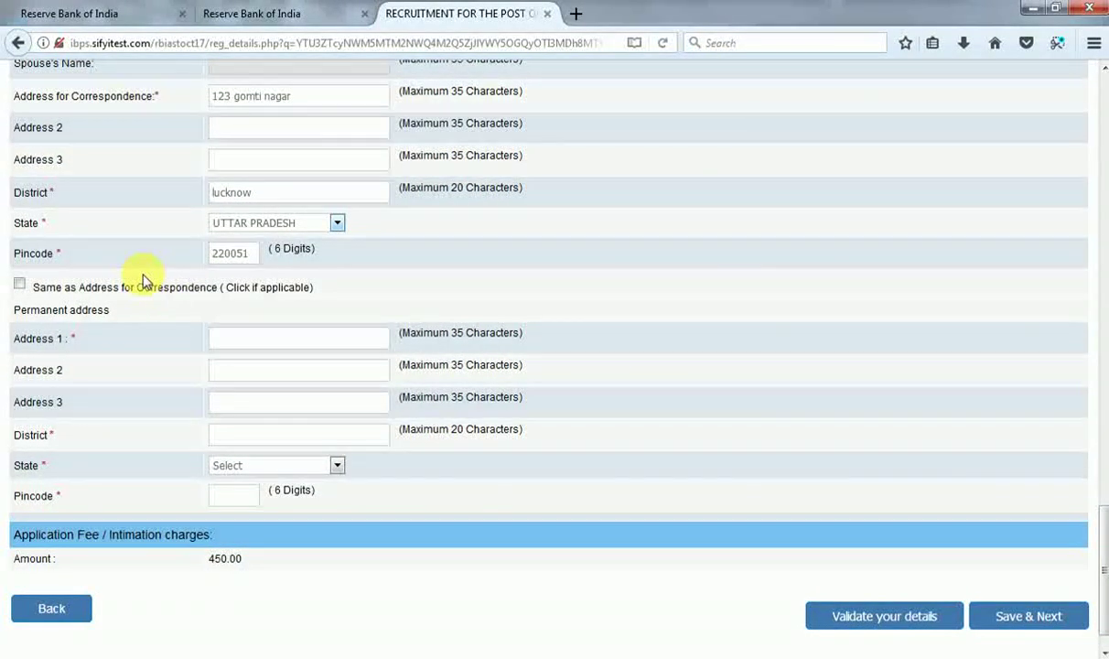
# Copy the correspondence address into the permanent address and run a validation check.
pyautogui.click(20, 288)
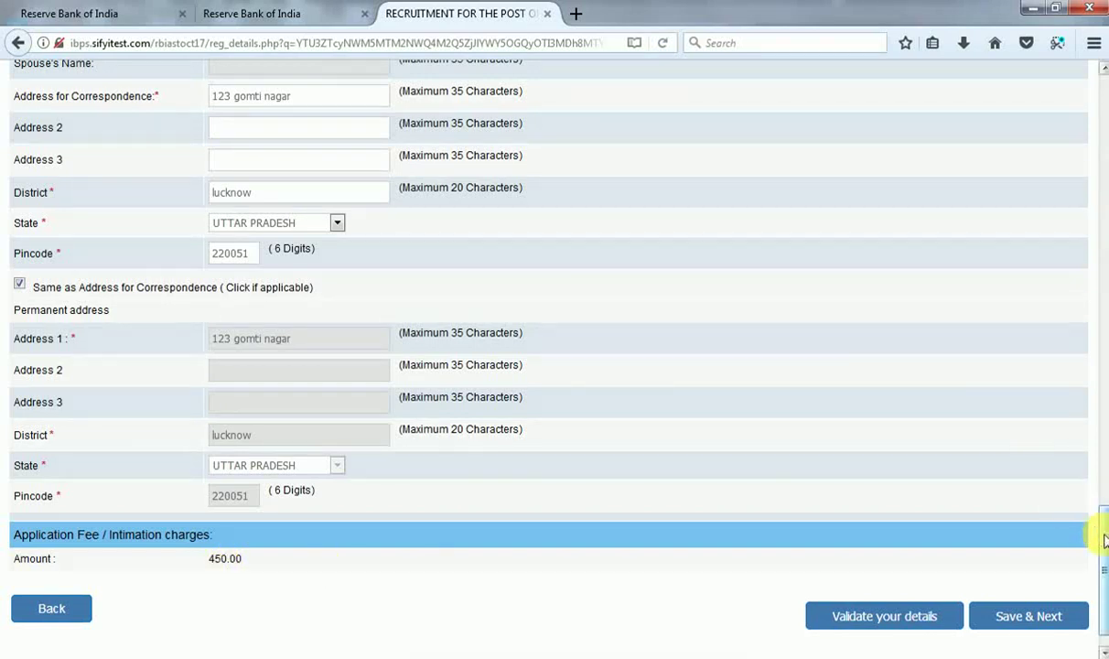
pyautogui.moveTo(1103, 537); pyautogui.dragTo(1103, 553)
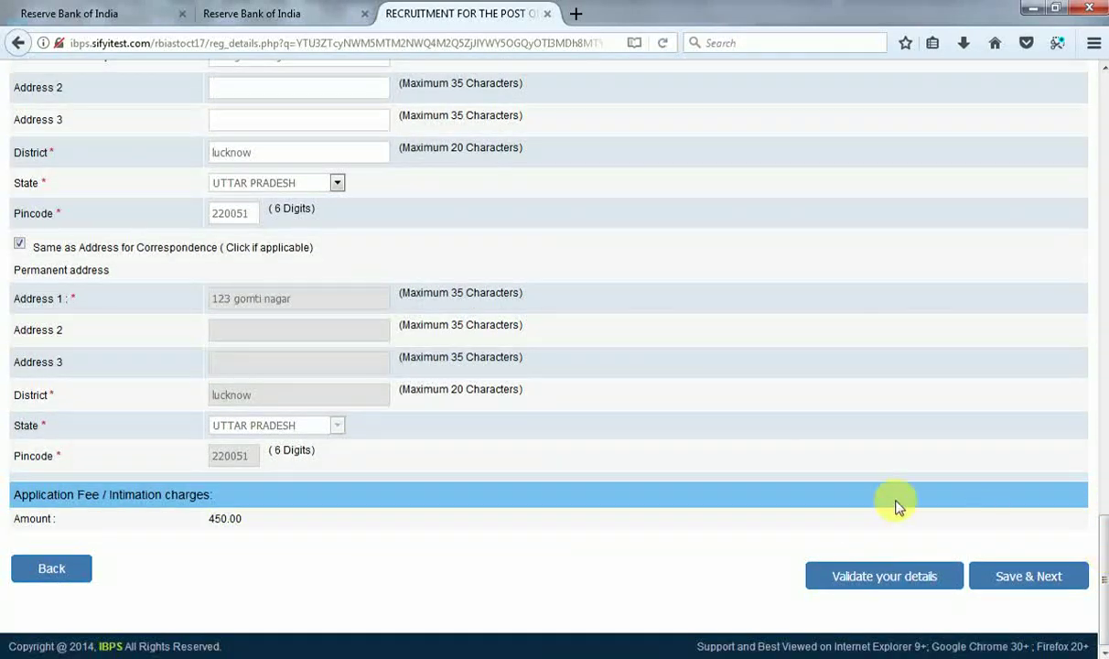
pyautogui.click(852, 578)
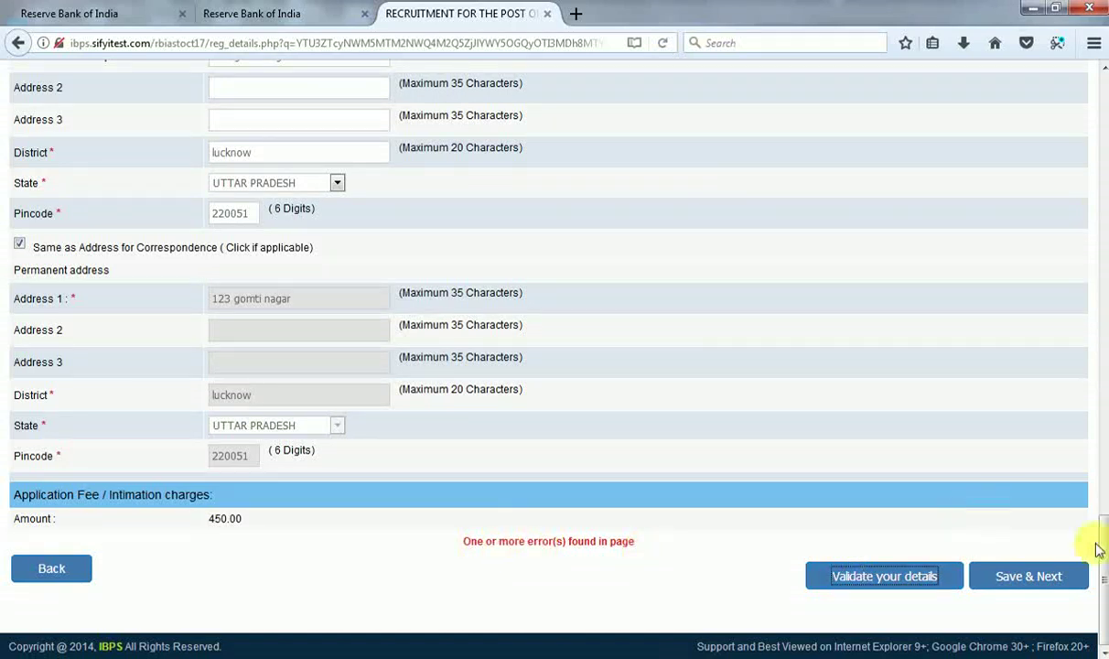
pyautogui.moveTo(1104, 549); pyautogui.dragTo(1098, 186)
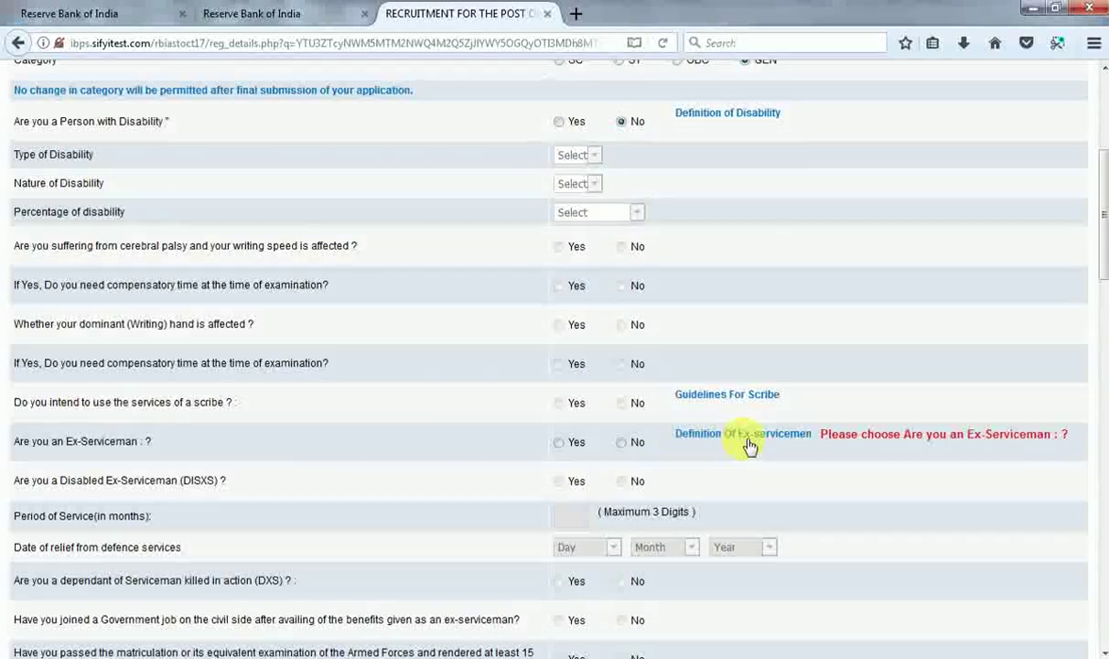
# Answer No to both ex-serviceman questions and set the birth year to 1990.
pyautogui.click(621, 443)
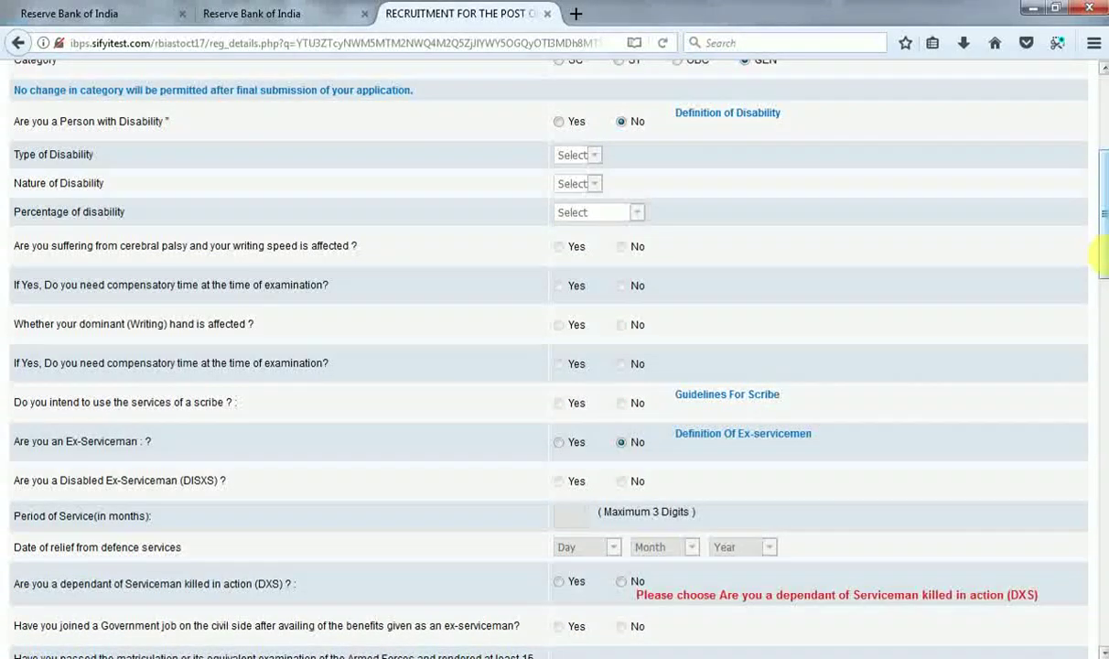
pyautogui.moveTo(1102, 257); pyautogui.dragTo(1102, 311)
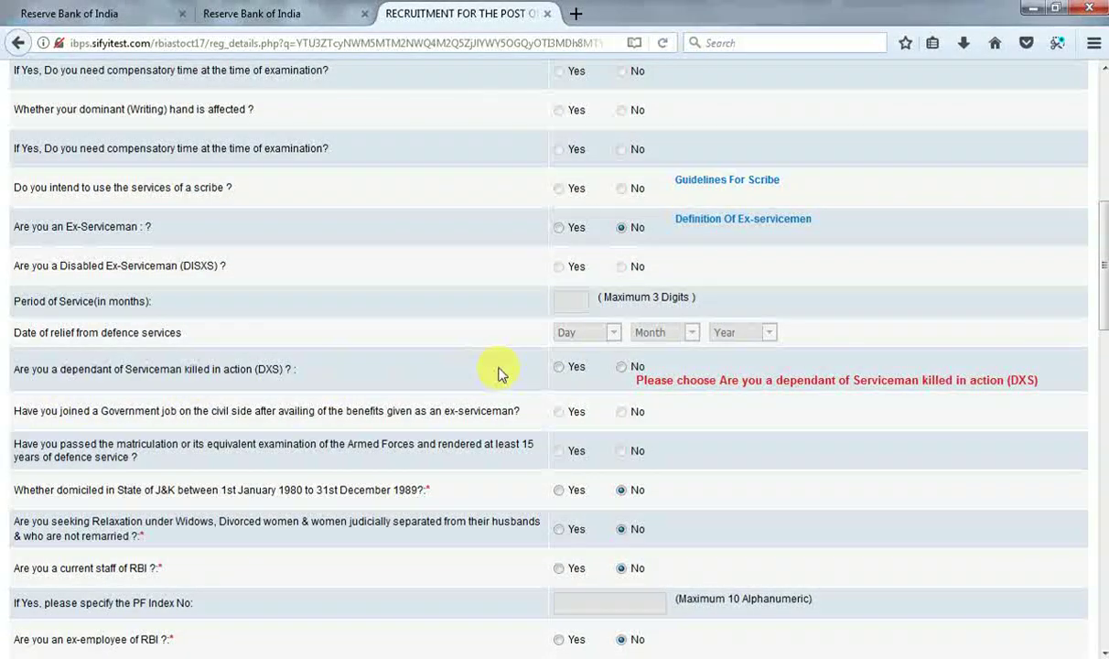
pyautogui.click(625, 368)
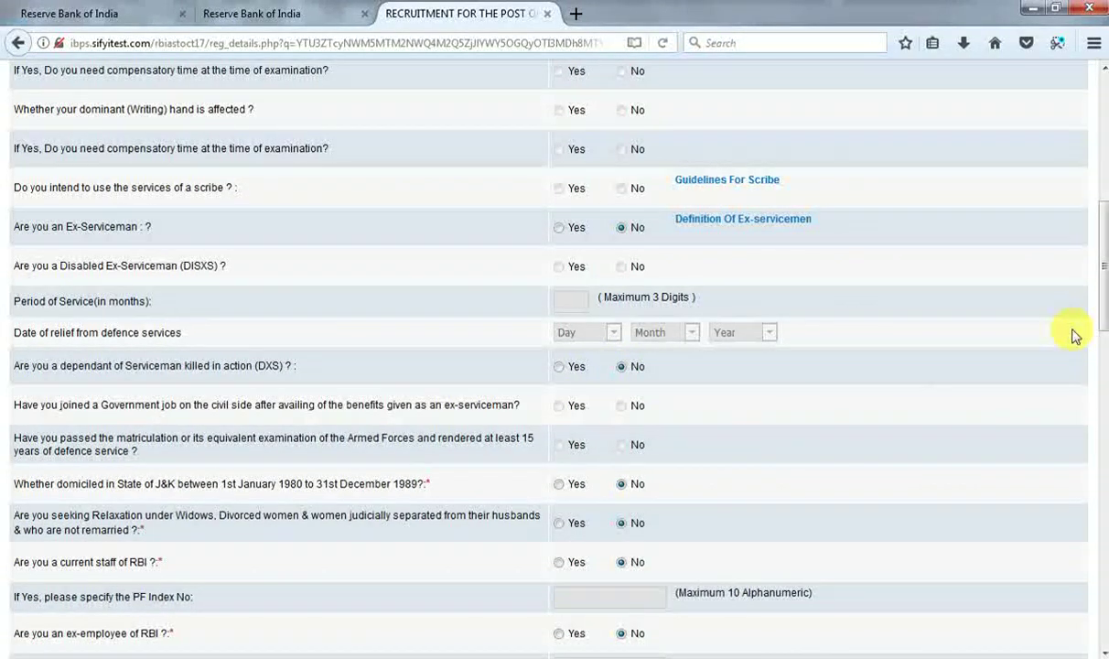
pyautogui.moveTo(1103, 317); pyautogui.dragTo(1101, 560)
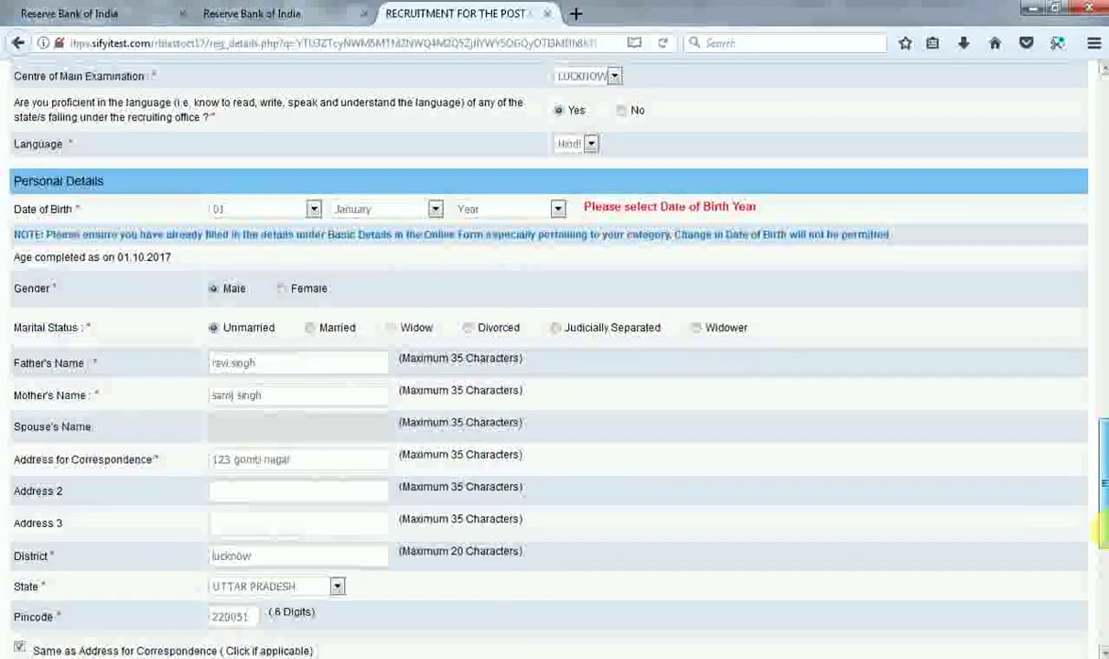
pyautogui.click(499, 211)
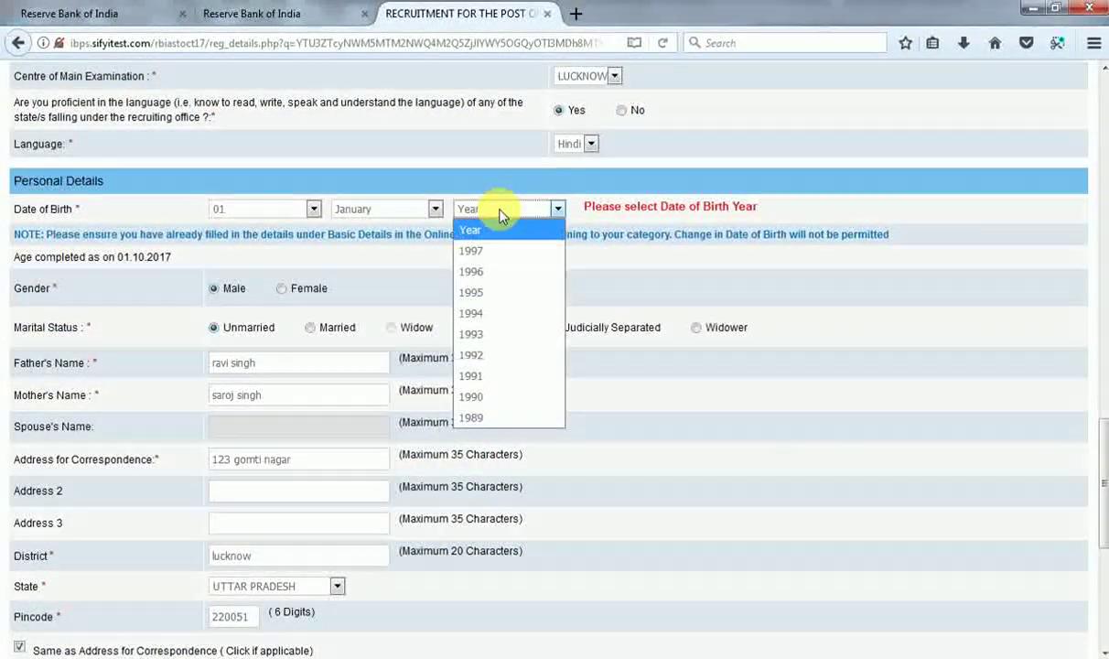
pyautogui.click(500, 398)
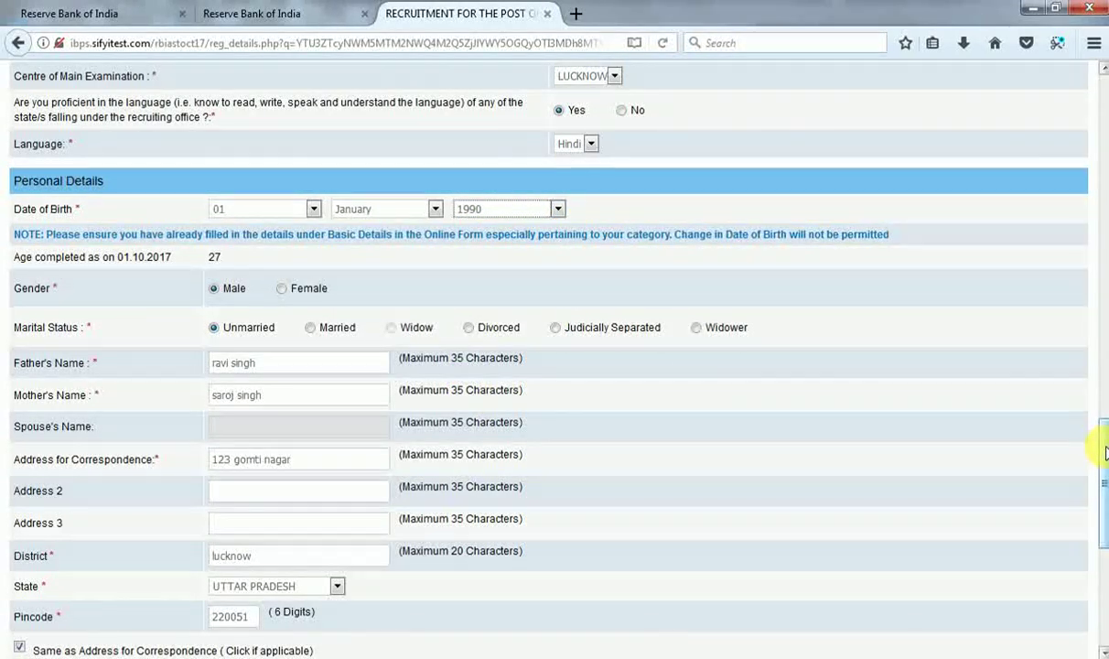
# Validate the details, accept the success message, and save the page.
pyautogui.moveTo(1104, 452); pyautogui.dragTo(1103, 586)
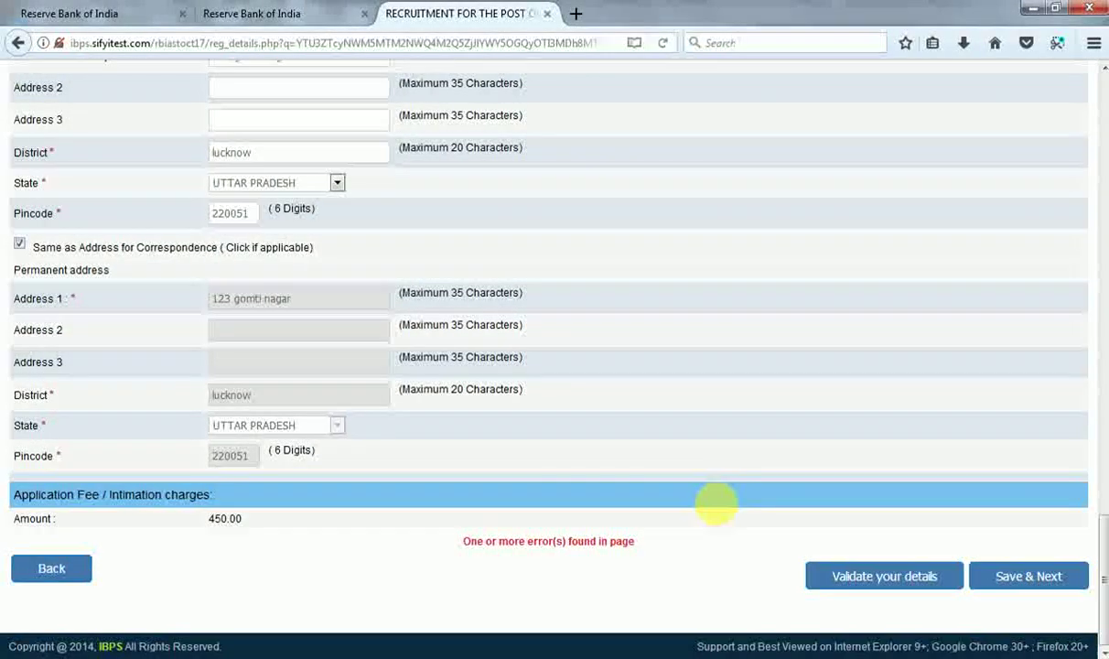
pyautogui.click(834, 576)
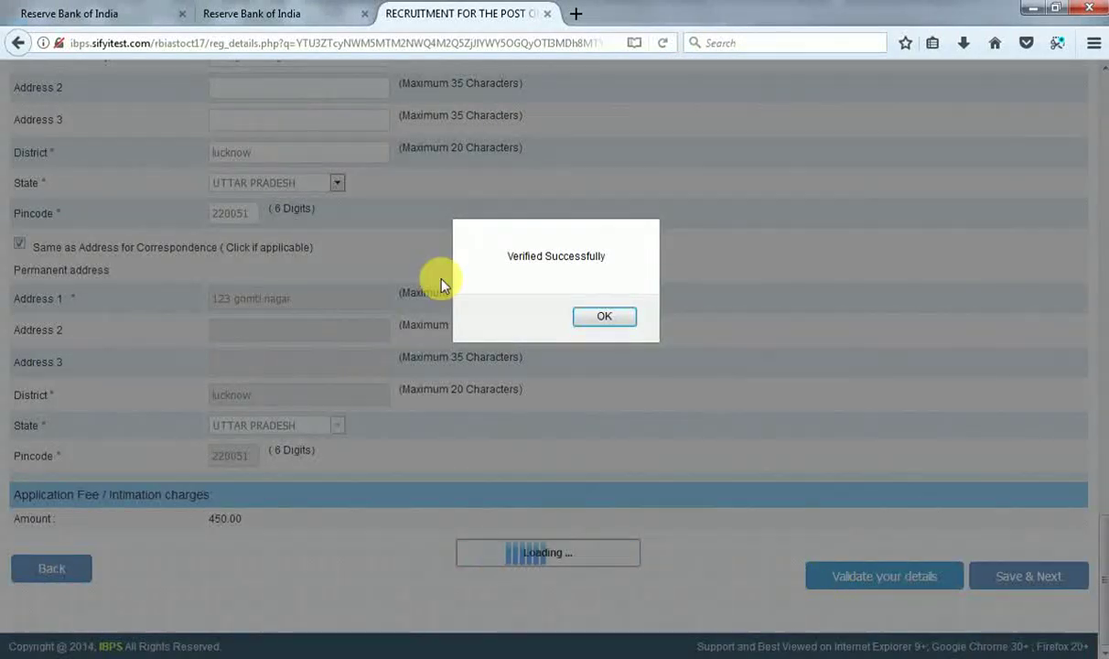
pyautogui.click(600, 319)
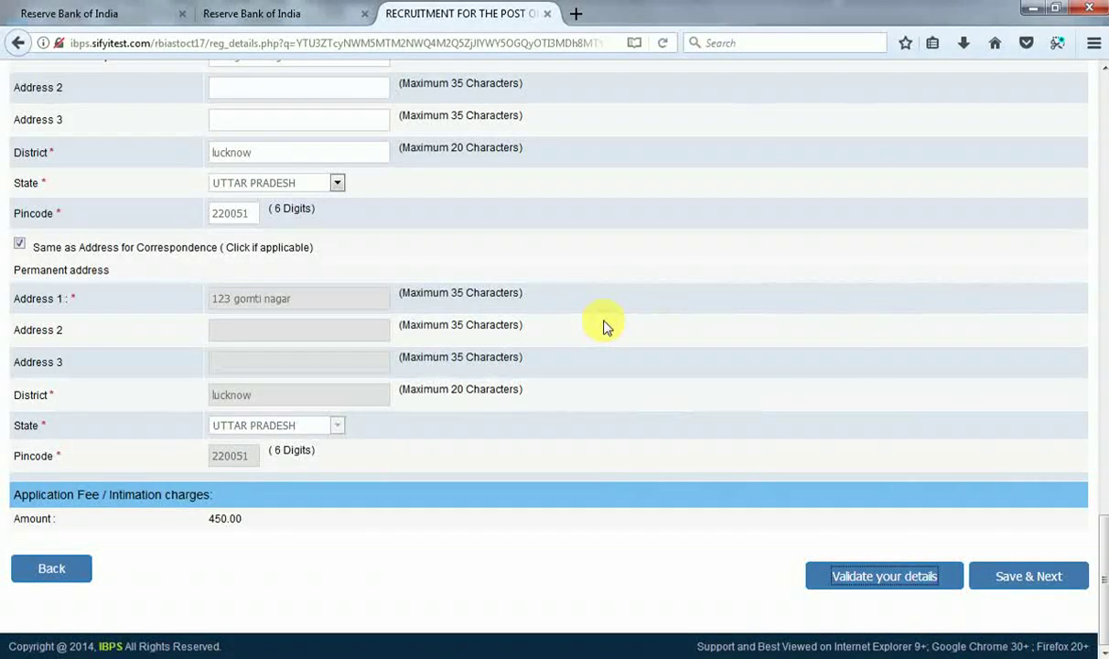
pyautogui.click(1000, 582)
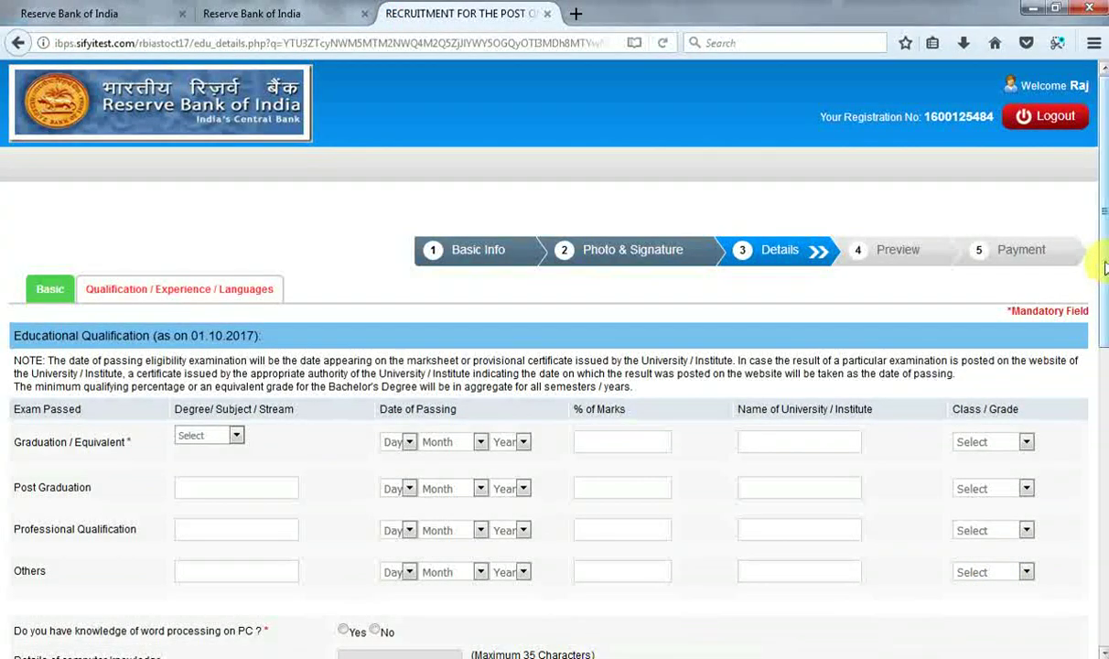
# Set the graduation degree to Others with the name Btech.
pyautogui.scroll(-2, 1097, 274)
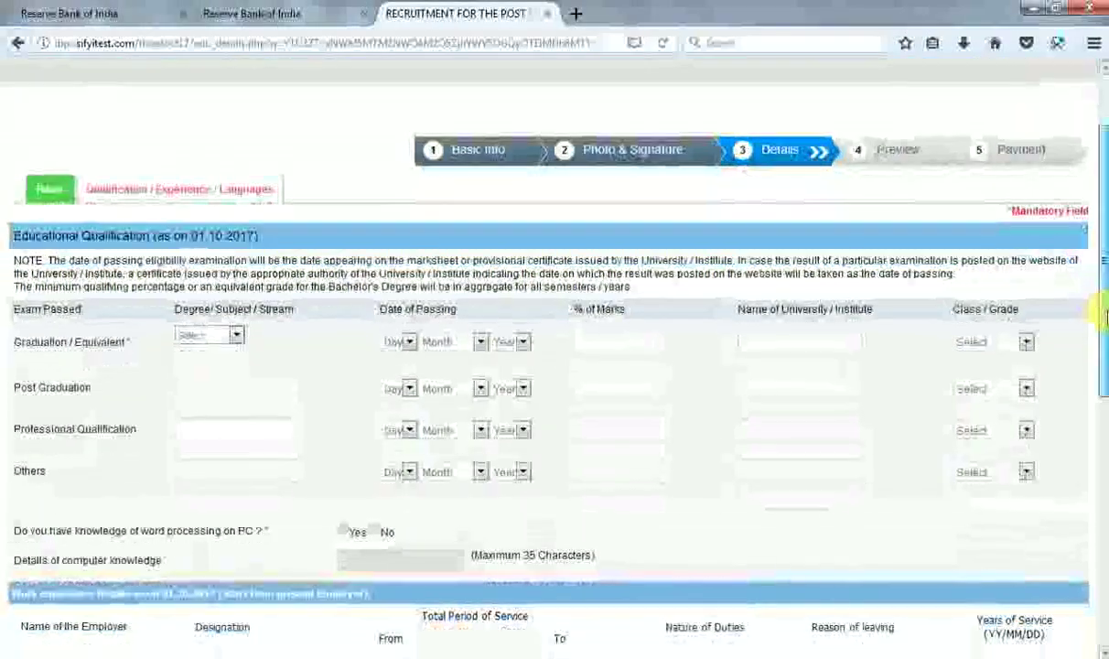
pyautogui.click(216, 337)
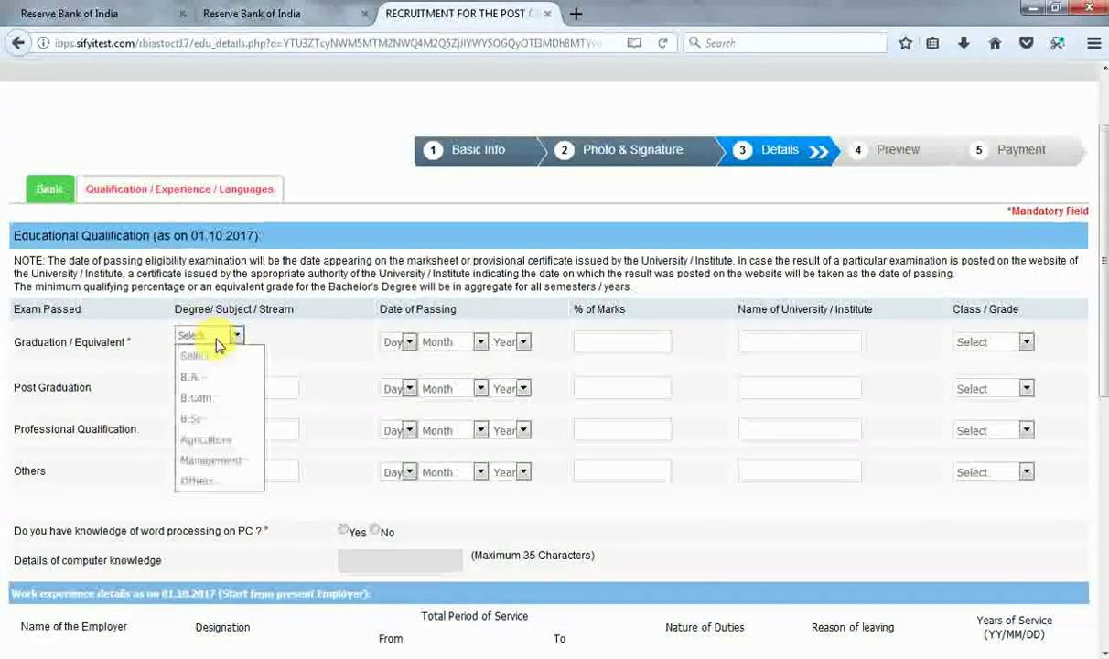
pyautogui.click(228, 485)
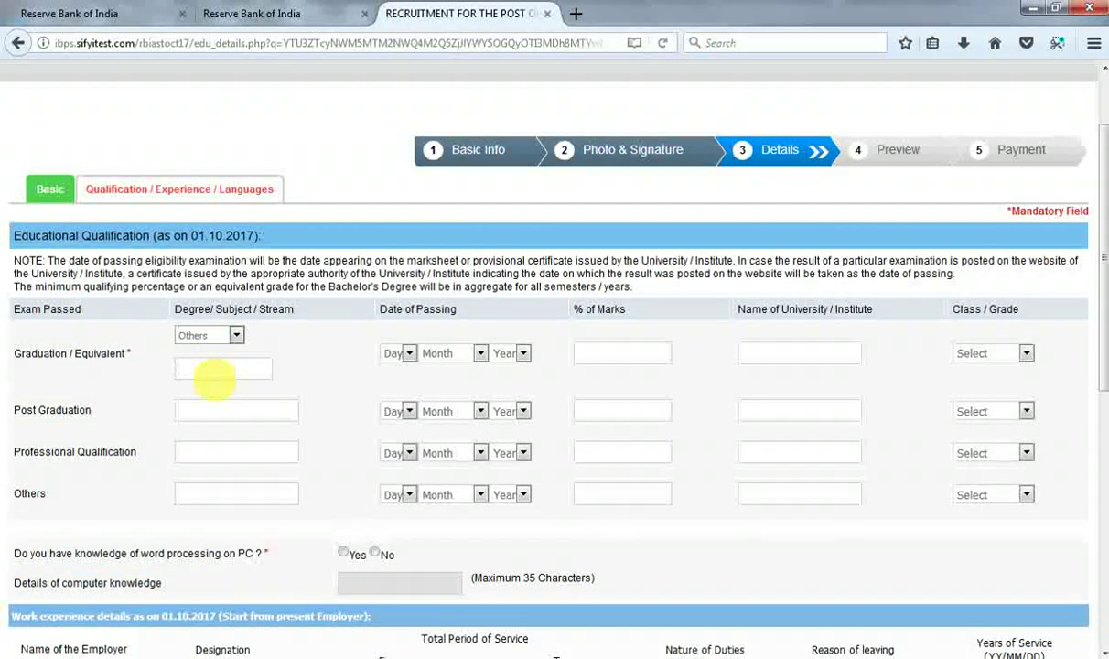
pyautogui.click(214, 375)
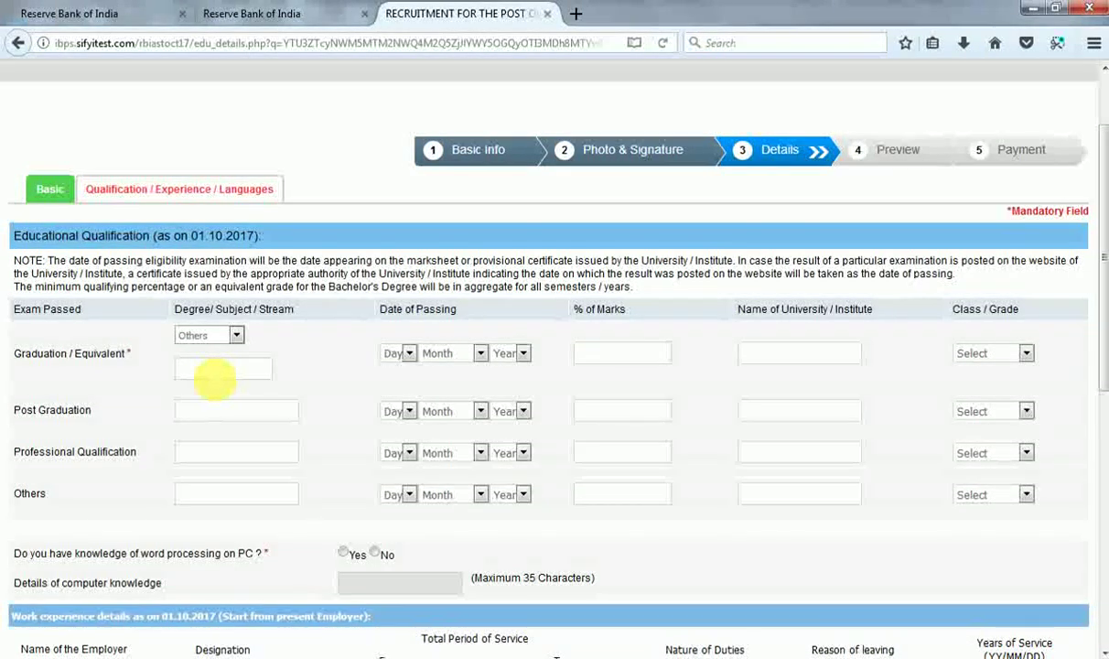
pyautogui.write('B')
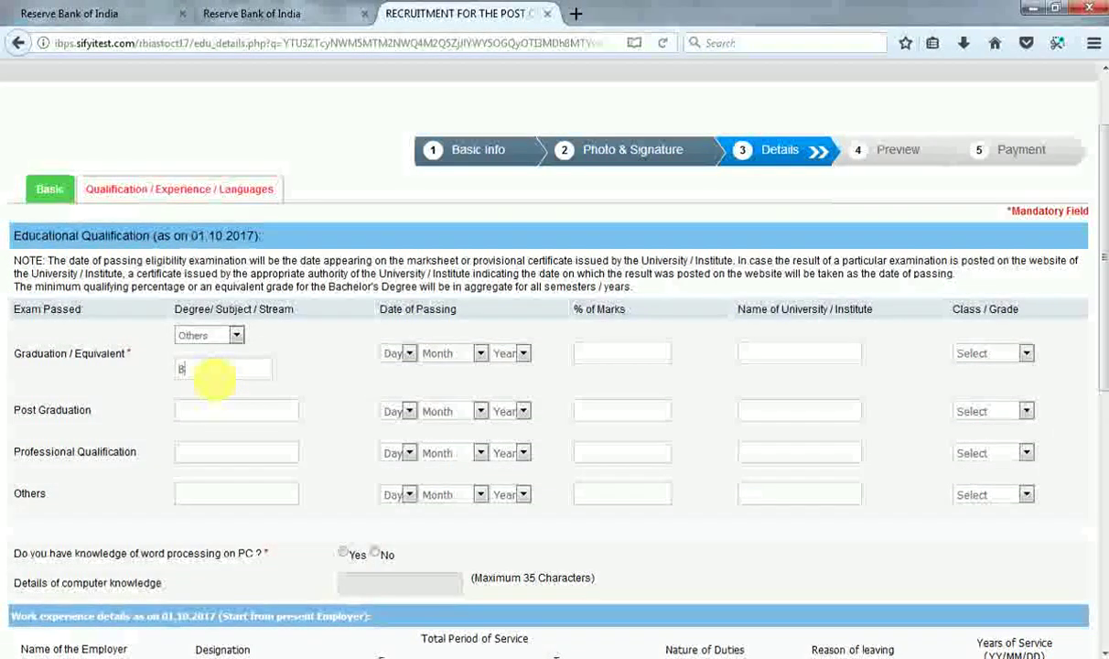
pyautogui.write('tech')
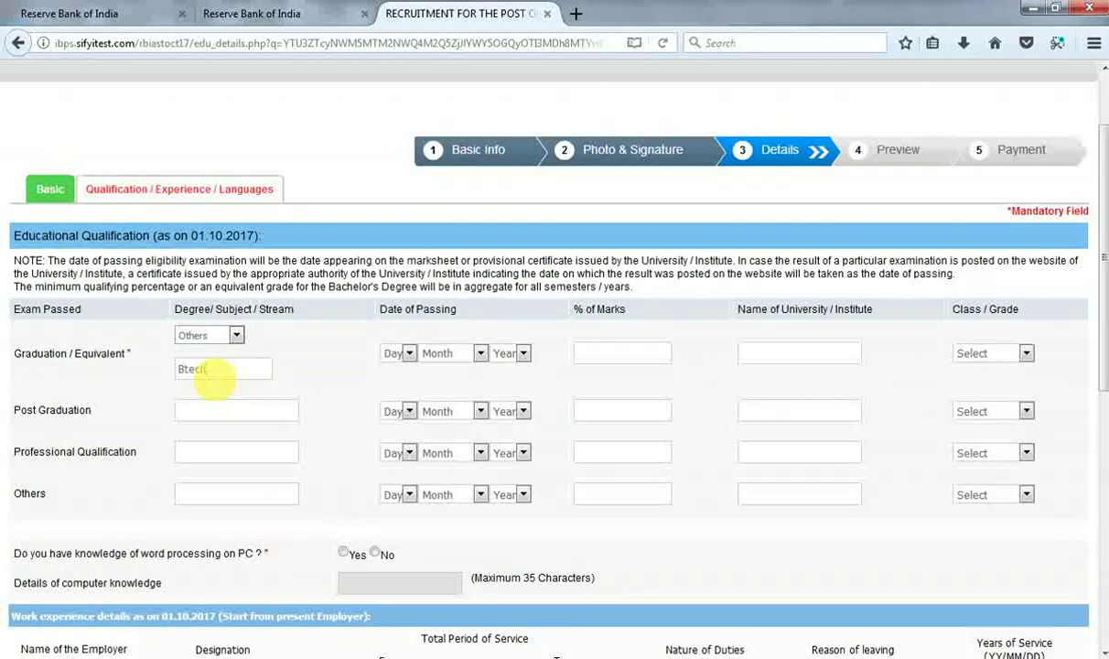
# Set the graduation date of passing to 01 January 2013.
pyautogui.click(396, 354)
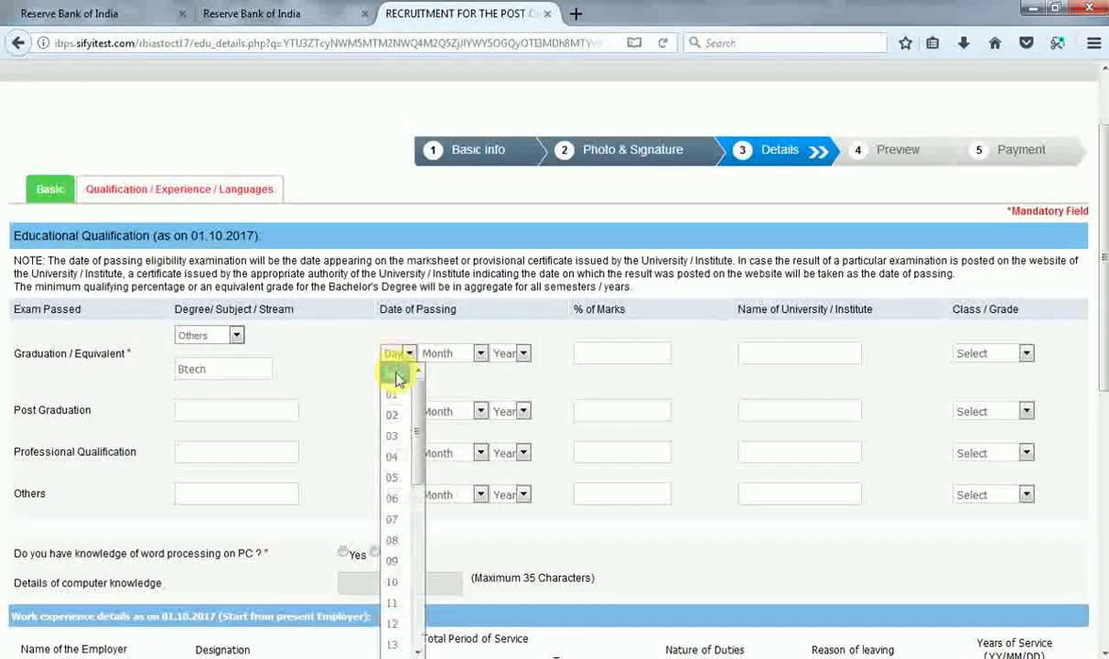
pyautogui.click(392, 392)
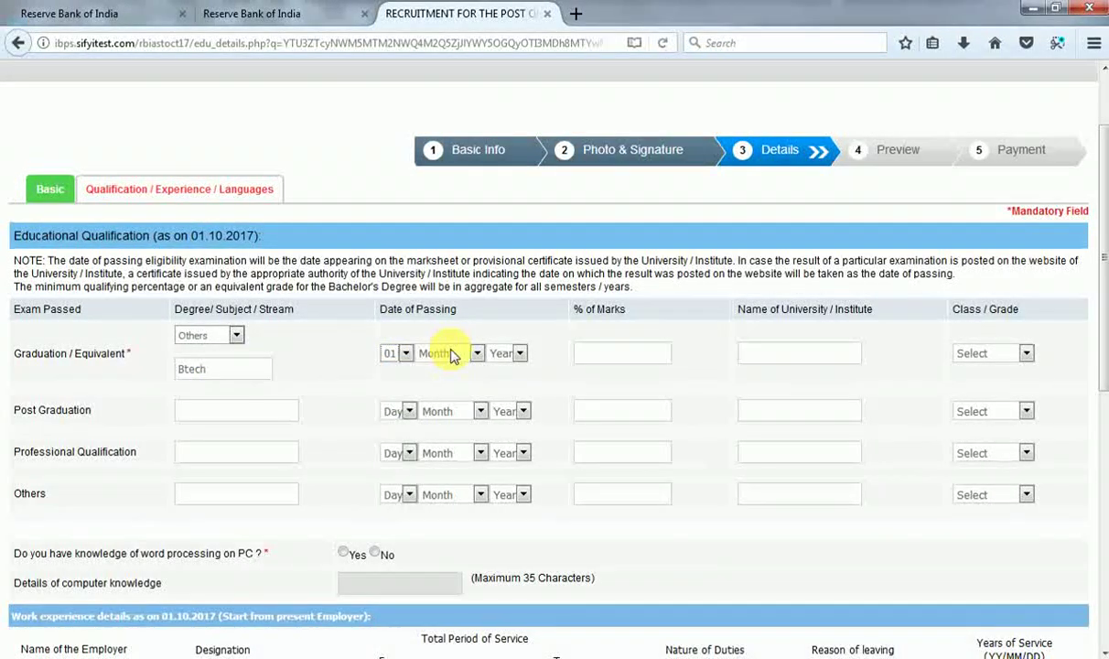
pyautogui.click(451, 354)
pyautogui.click(448, 392)
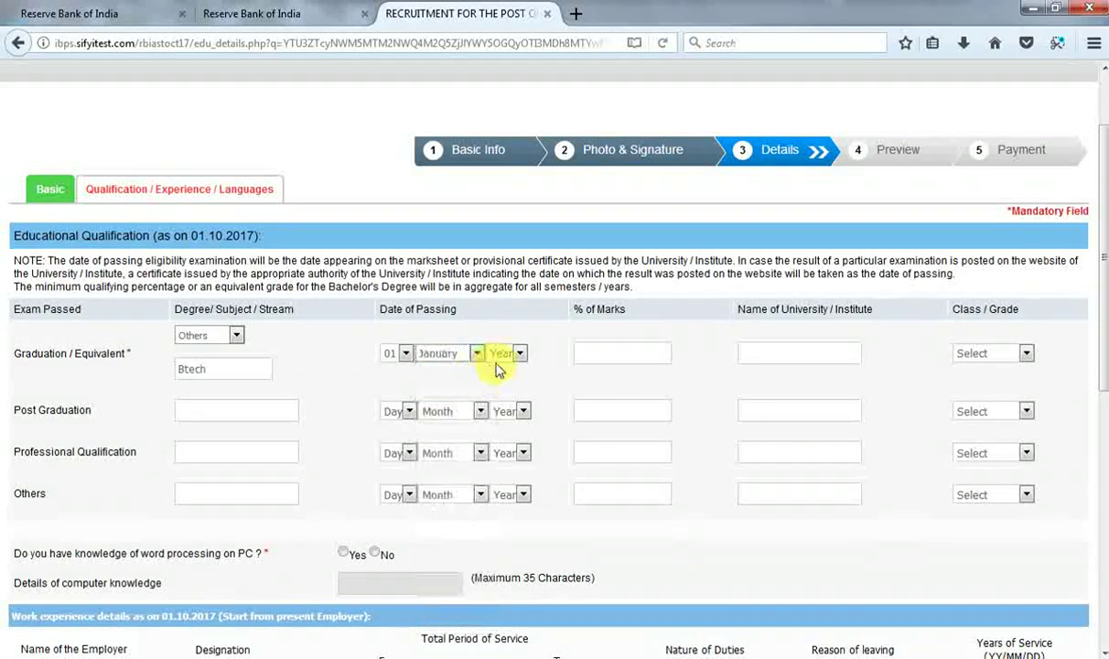
pyautogui.click(501, 357)
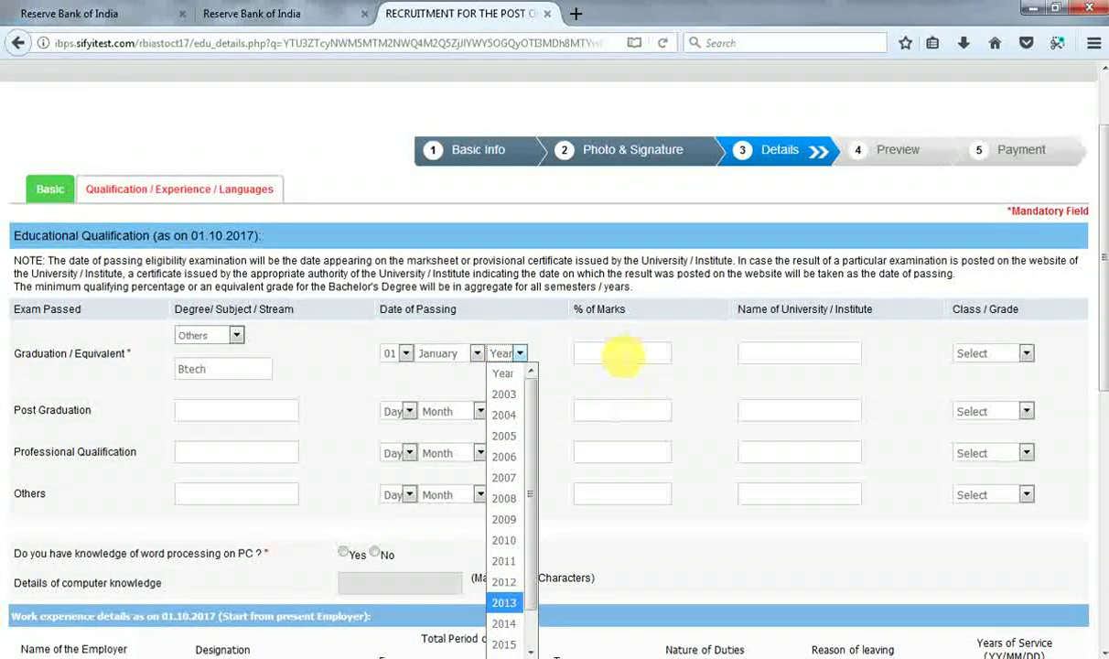
pyautogui.click(505, 602)
# Enter 75.00% marks, university 'lucknow university', and grade First Class.
pyautogui.click(624, 363)
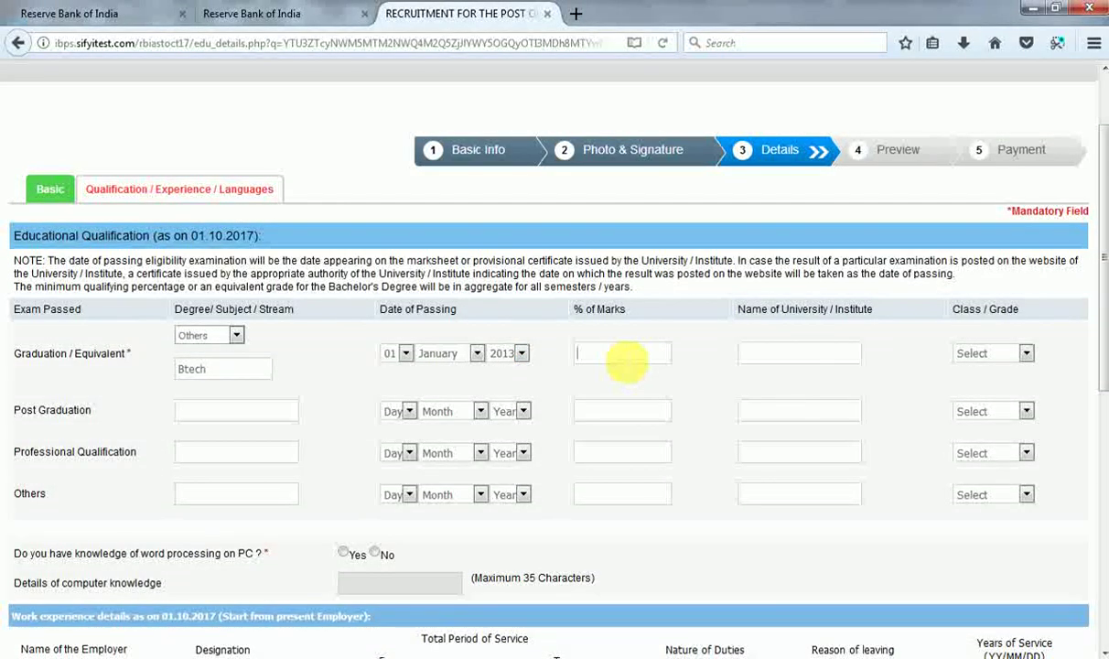
pyautogui.write('75.00')
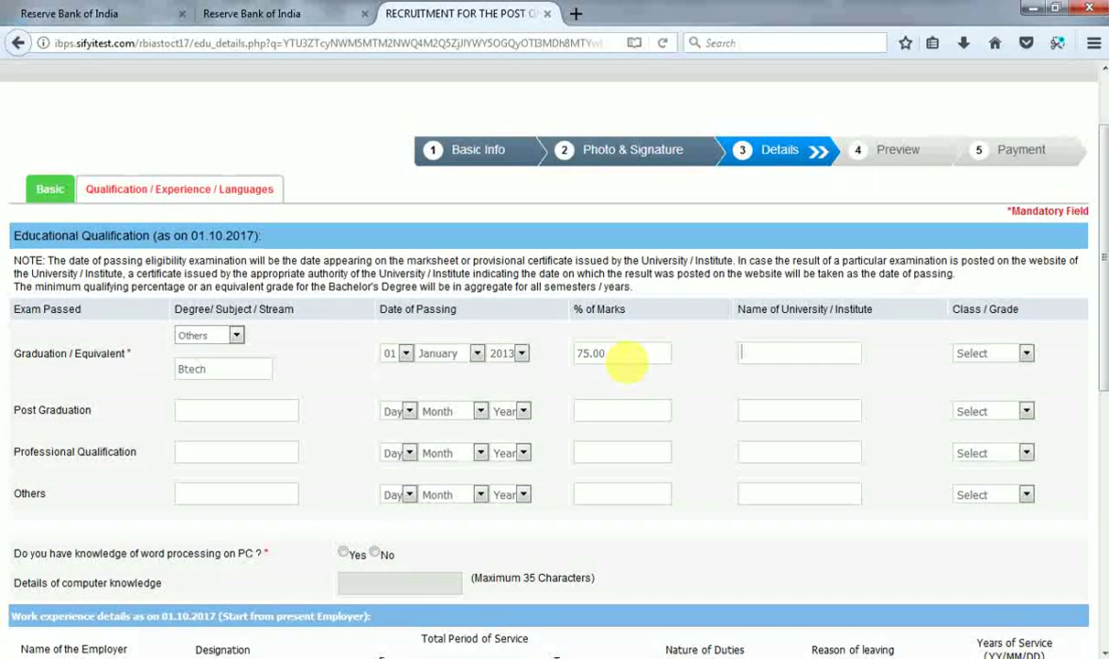
pyautogui.write('luckno')
pyautogui.press('BackSpace')
pyautogui.write('now u')
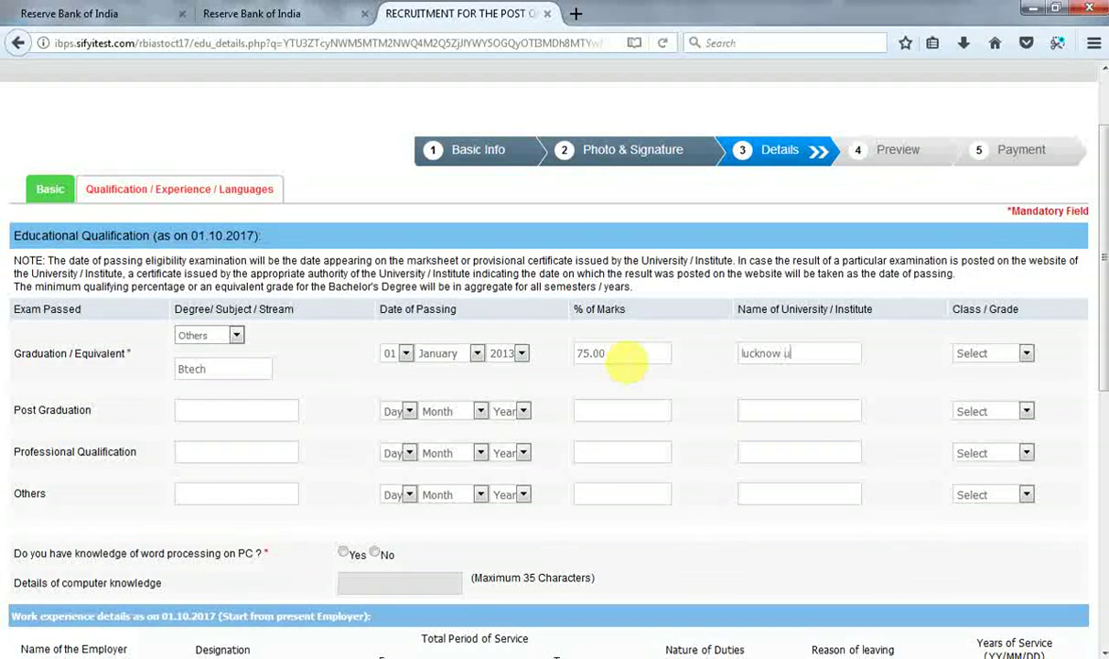
pyautogui.write('niver')
pyautogui.write('sity')
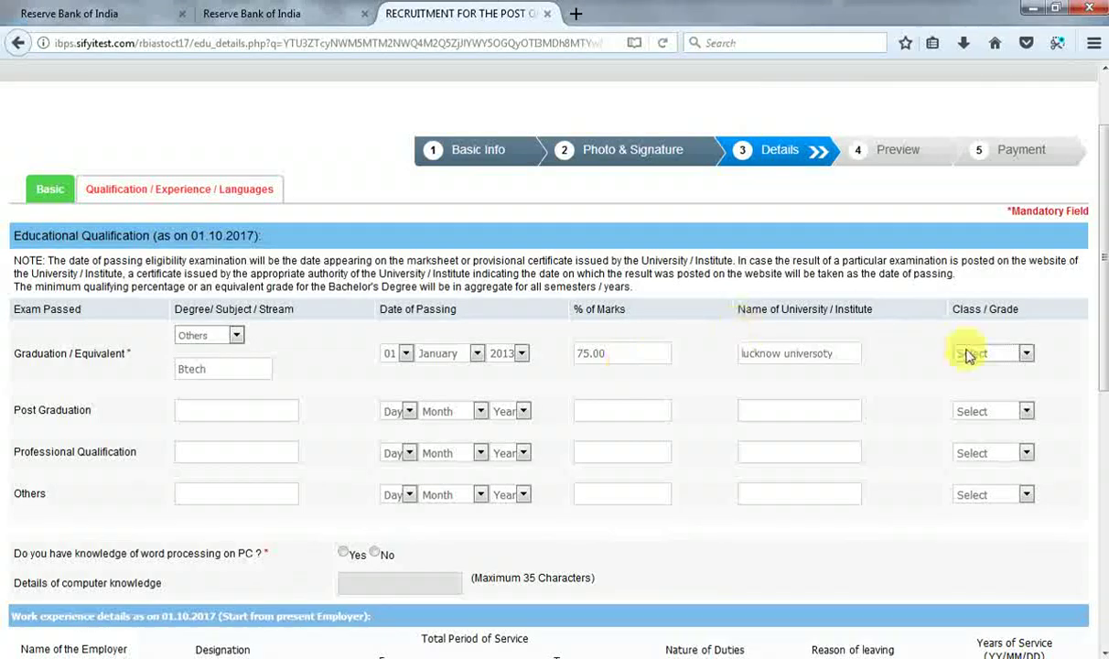
pyautogui.click(1013, 355)
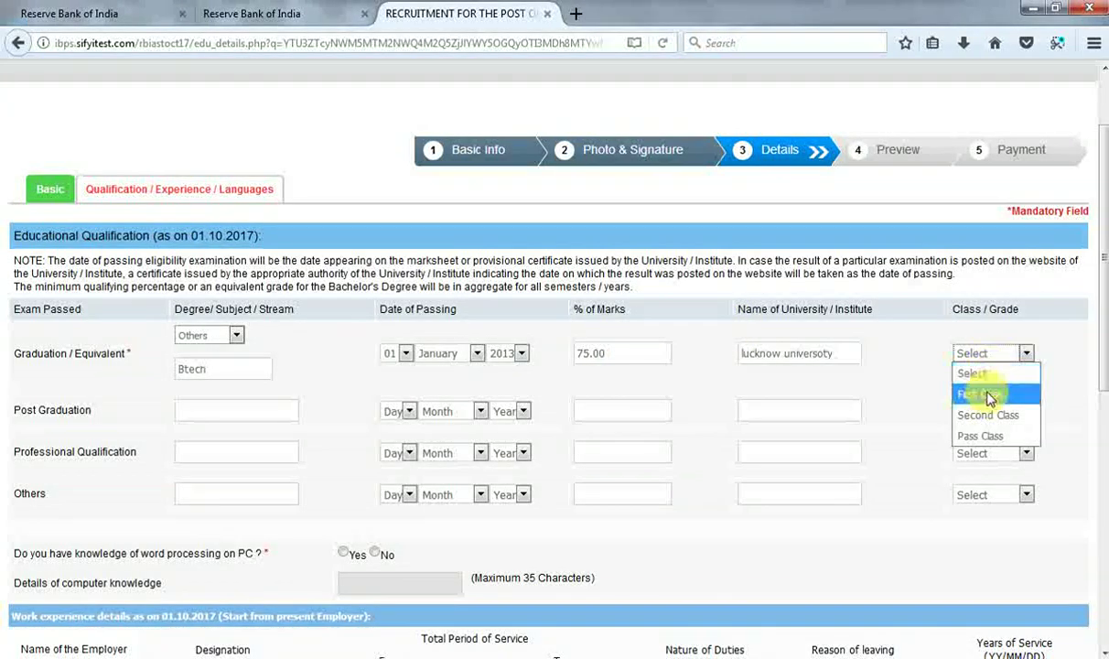
pyautogui.click(928, 380)
pyautogui.moveTo(1102, 364); pyautogui.dragTo(1102, 395)
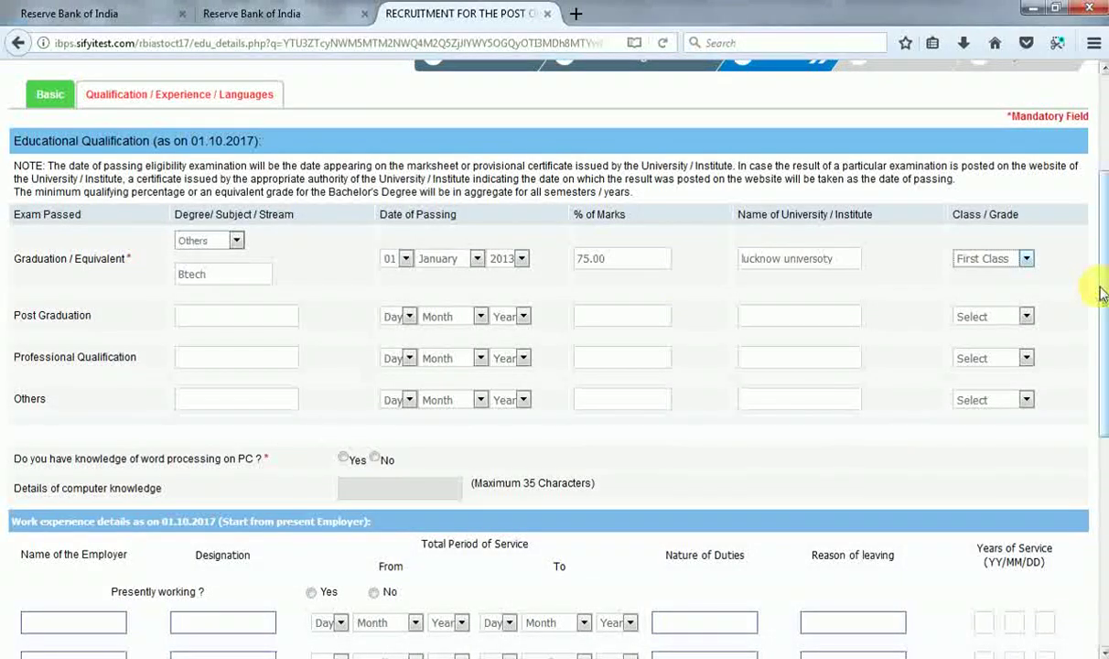
# Answer Yes to word-processing knowledge and enter 'degree' as computer knowledge.
pyautogui.scroll(-2, 1102, 293)
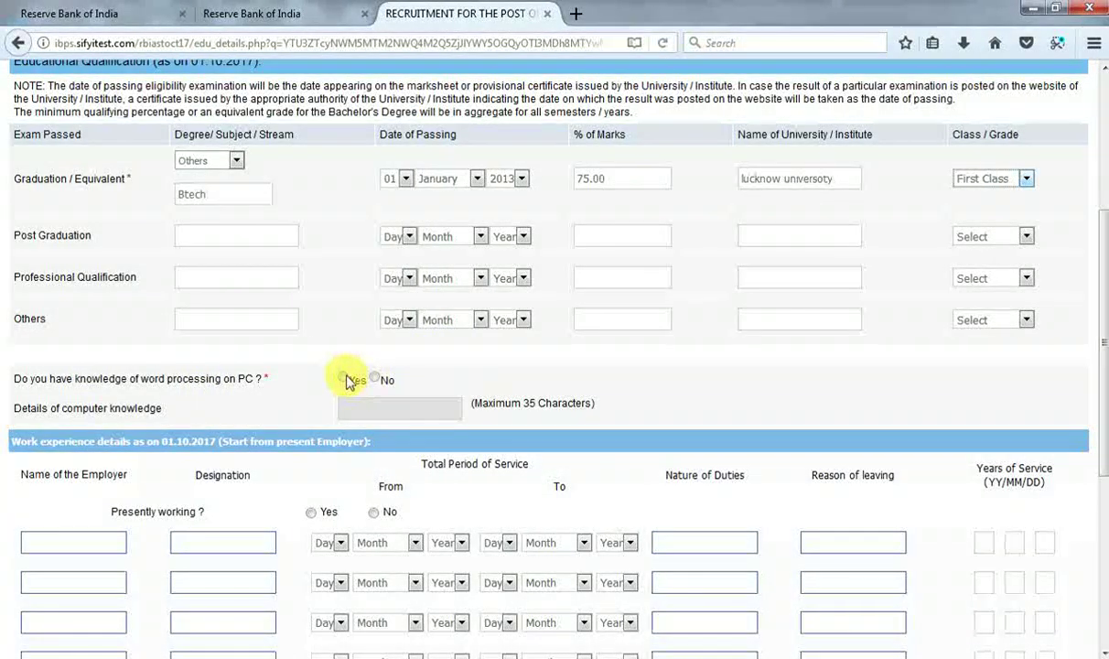
pyautogui.click(345, 377)
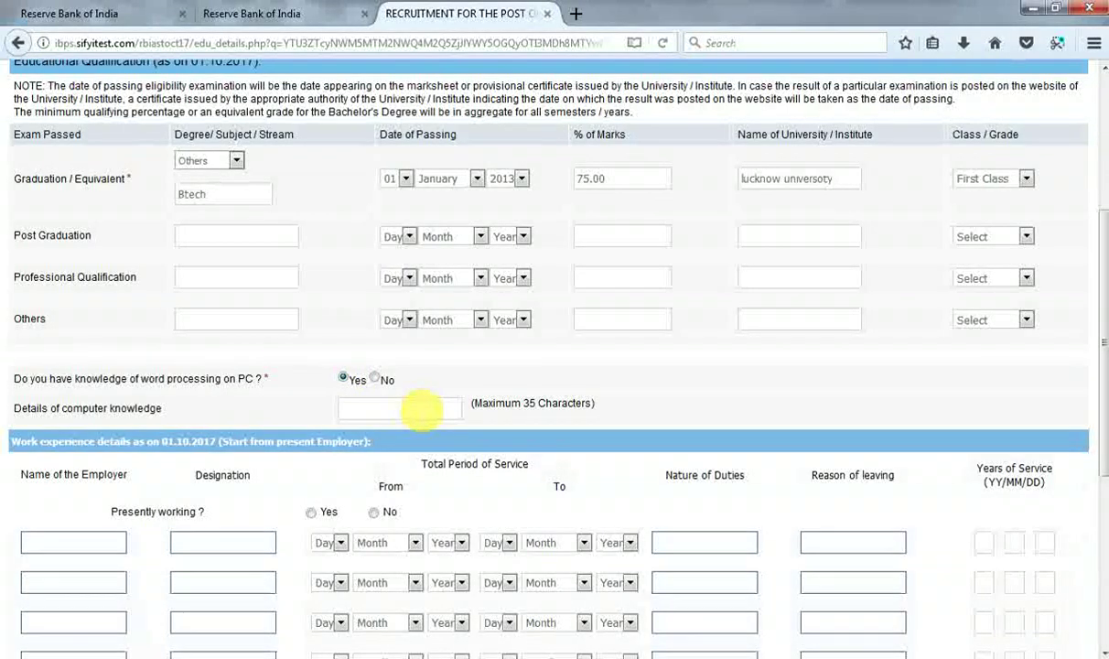
pyautogui.click(421, 410)
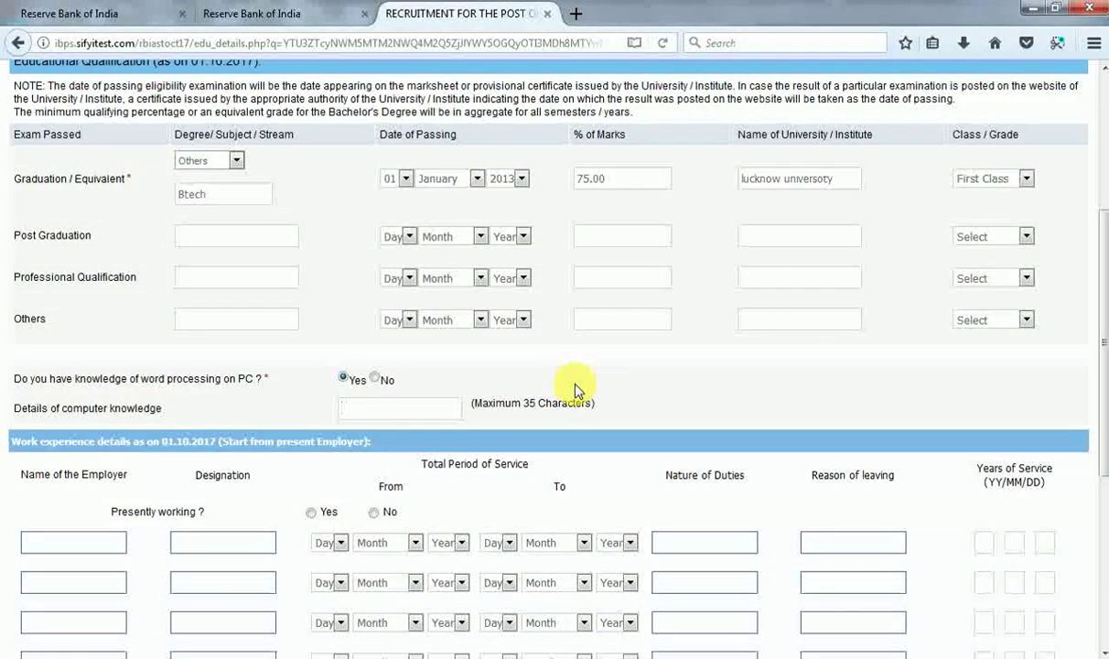
pyautogui.write('degree')
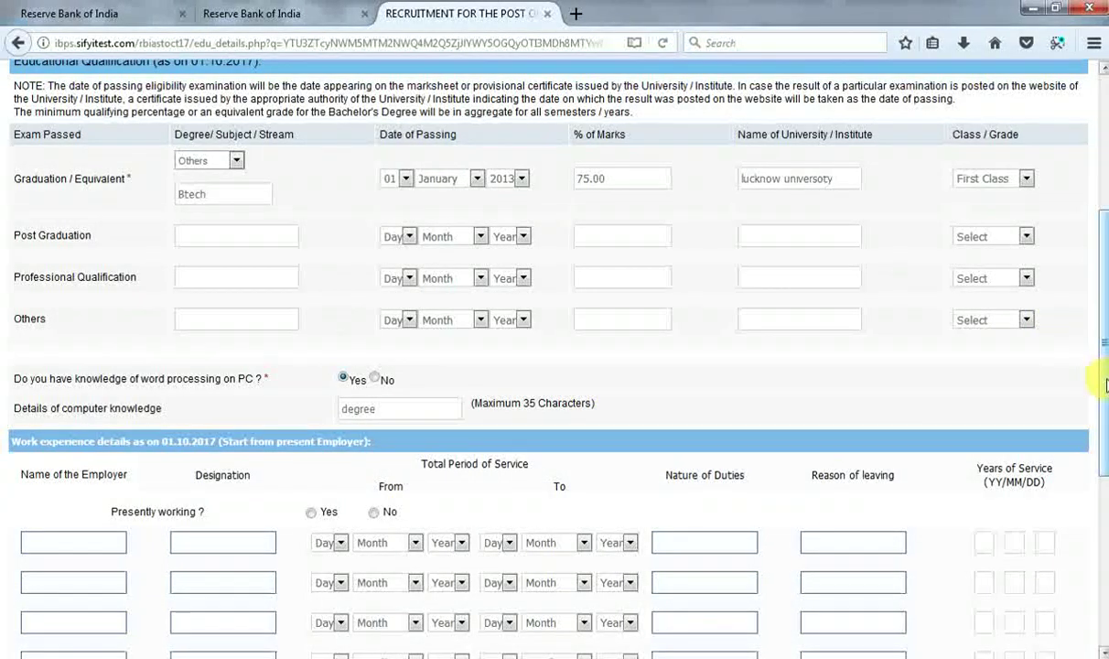
pyautogui.moveTo(1103, 407); pyautogui.dragTo(1091, 482)
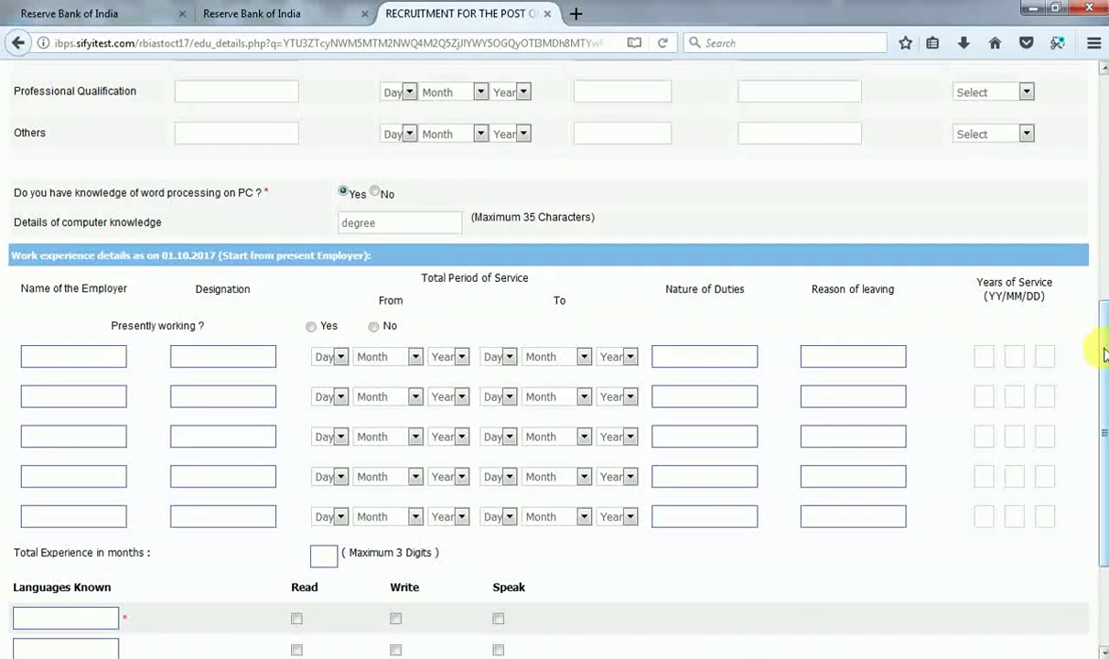
# Mark Hindi and English as read, written and spoken, then validate the details.
pyautogui.scroll(-3, 1104, 355)
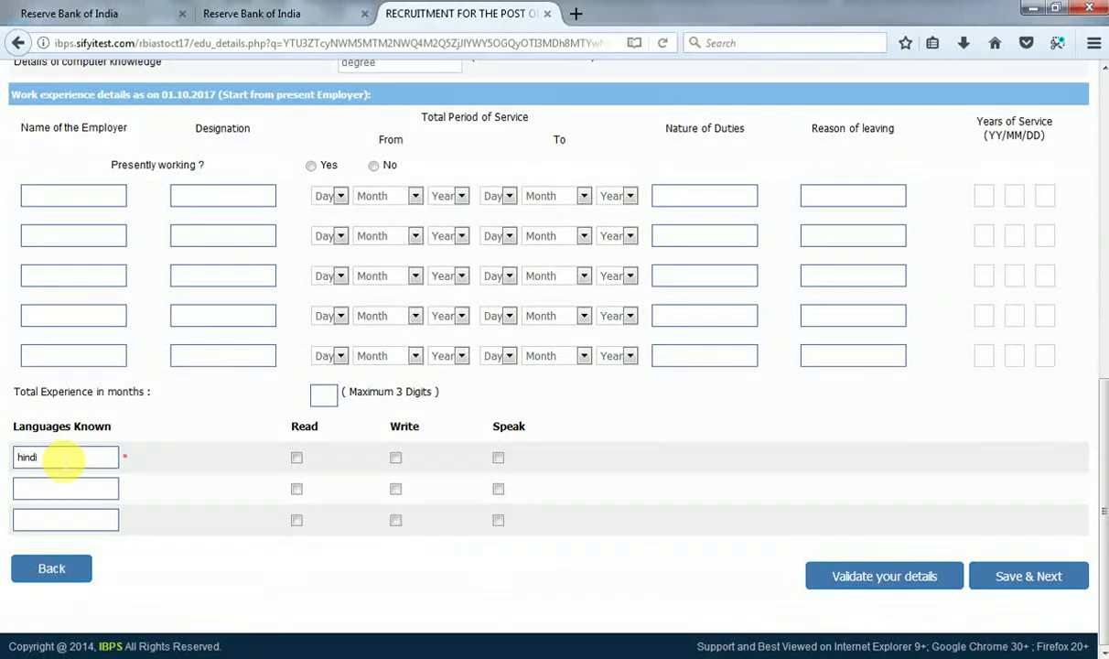
pyautogui.click(295, 460)
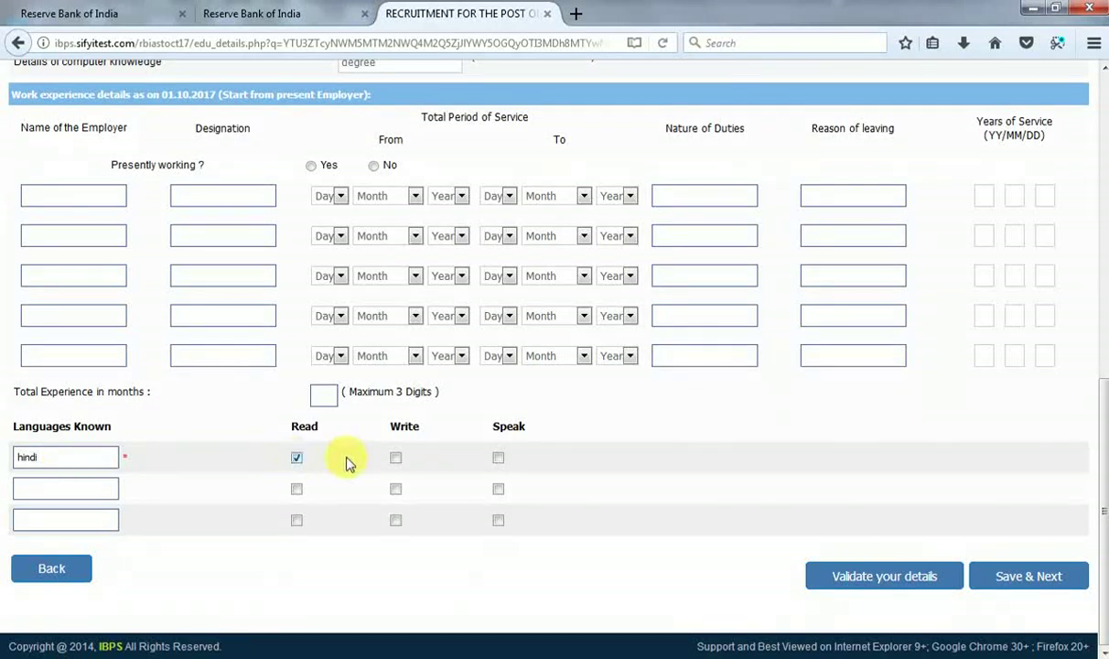
pyautogui.click(500, 460)
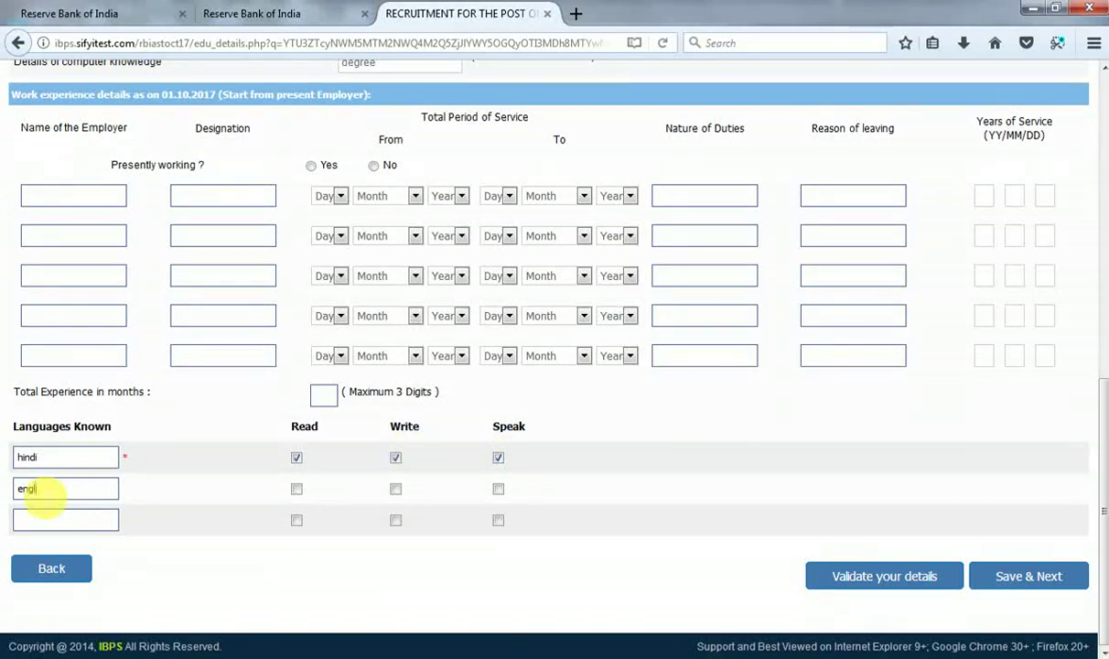
pyautogui.click(296, 491)
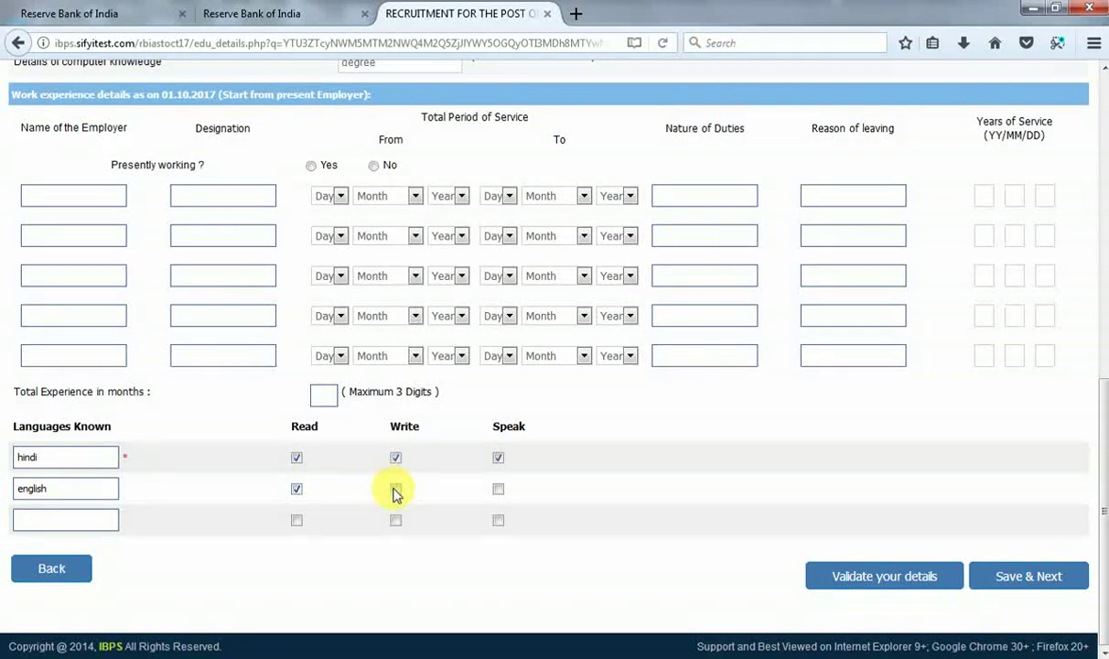
pyautogui.click(395, 490)
pyautogui.click(499, 491)
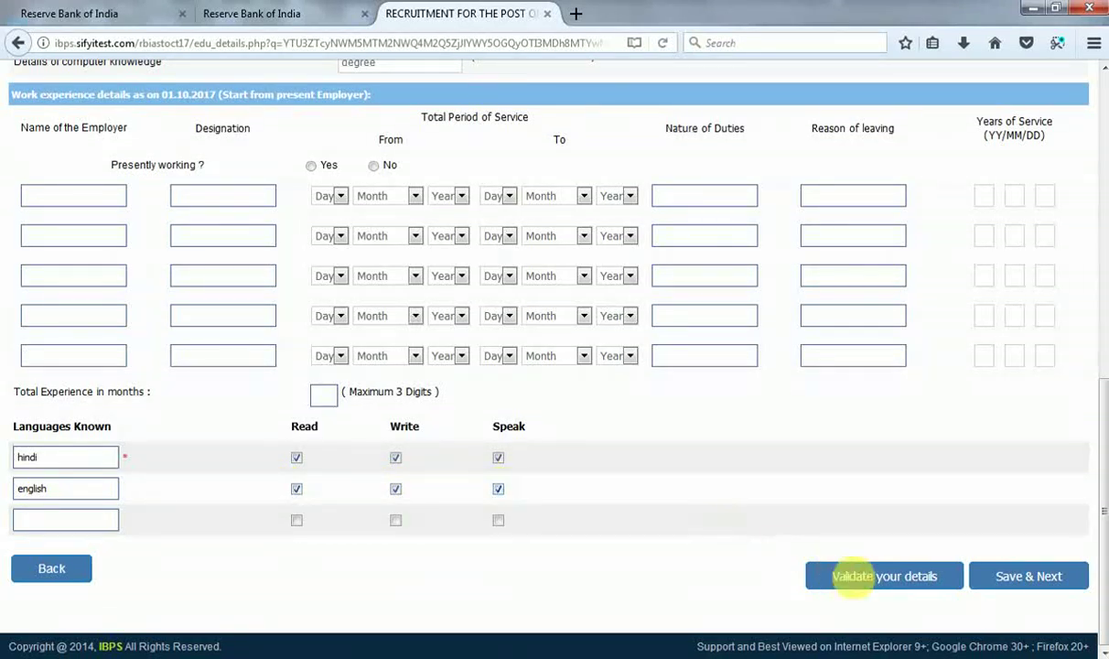
pyautogui.click(860, 584)
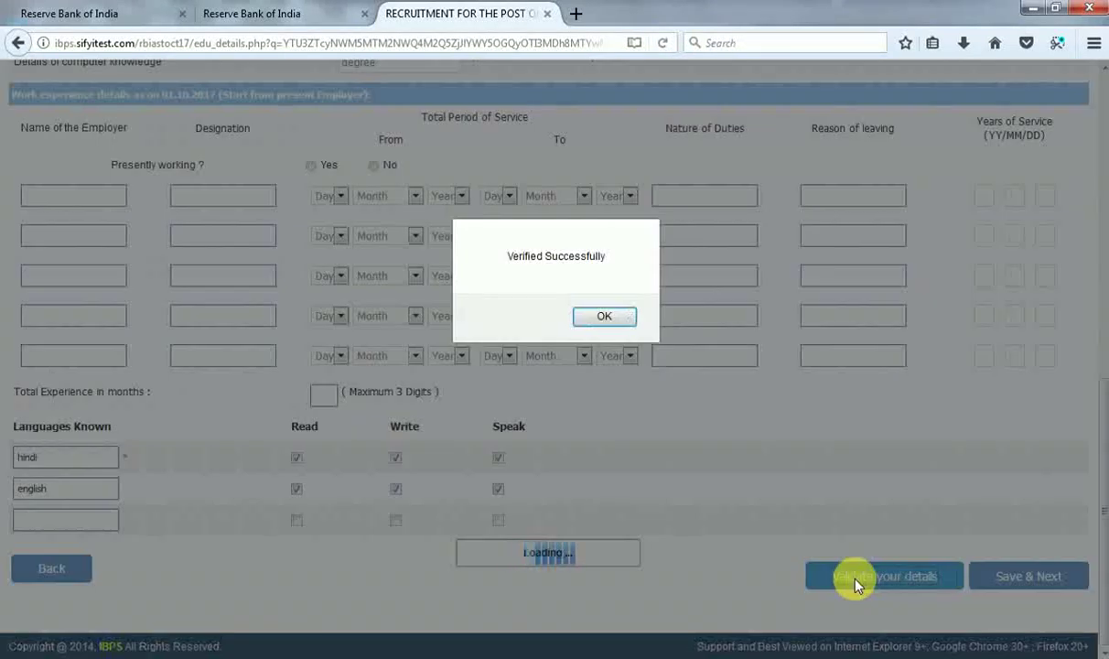
# Accept the verification message, save, and scroll through the registration preview.
pyautogui.click(599, 316)
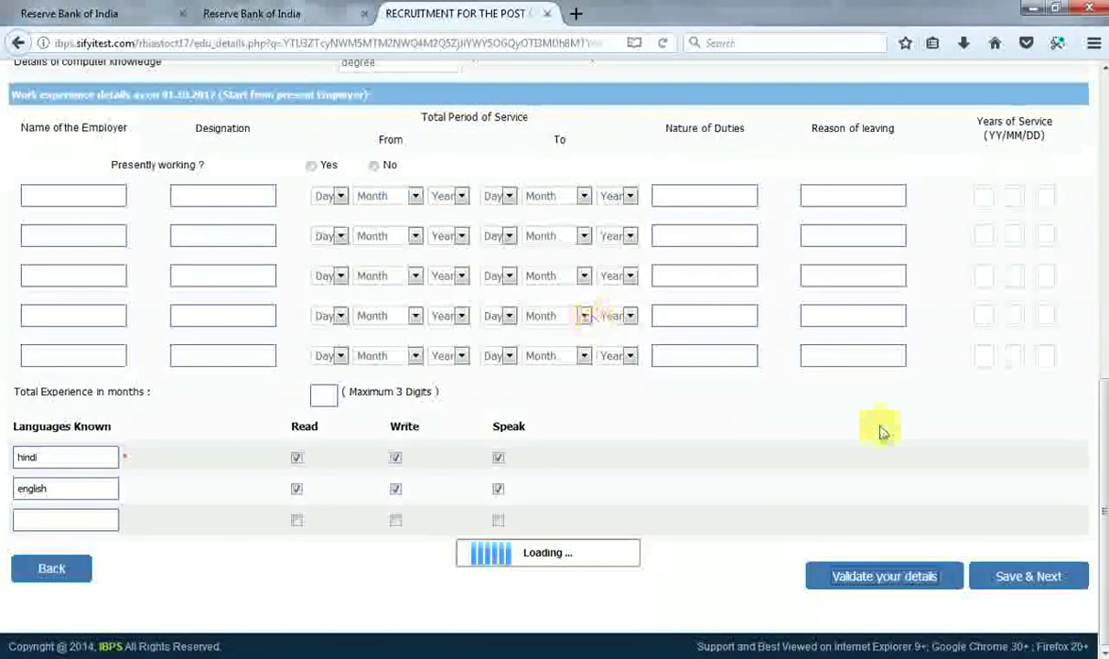
pyautogui.click(1028, 582)
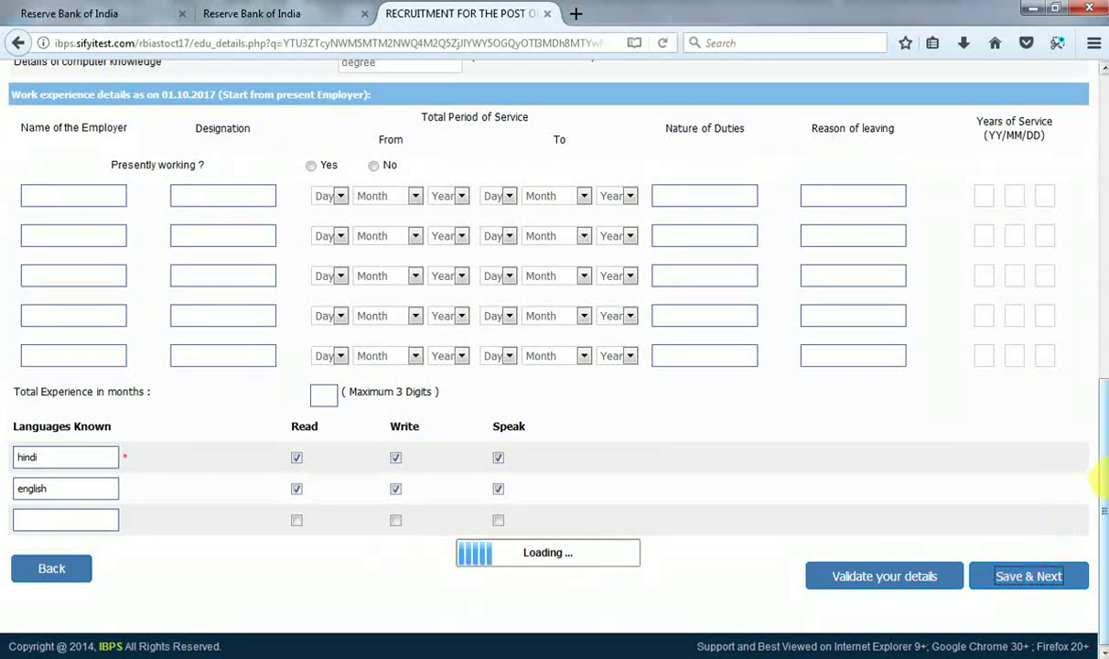
pyautogui.moveTo(1102, 417); pyautogui.dragTo(1094, 198)
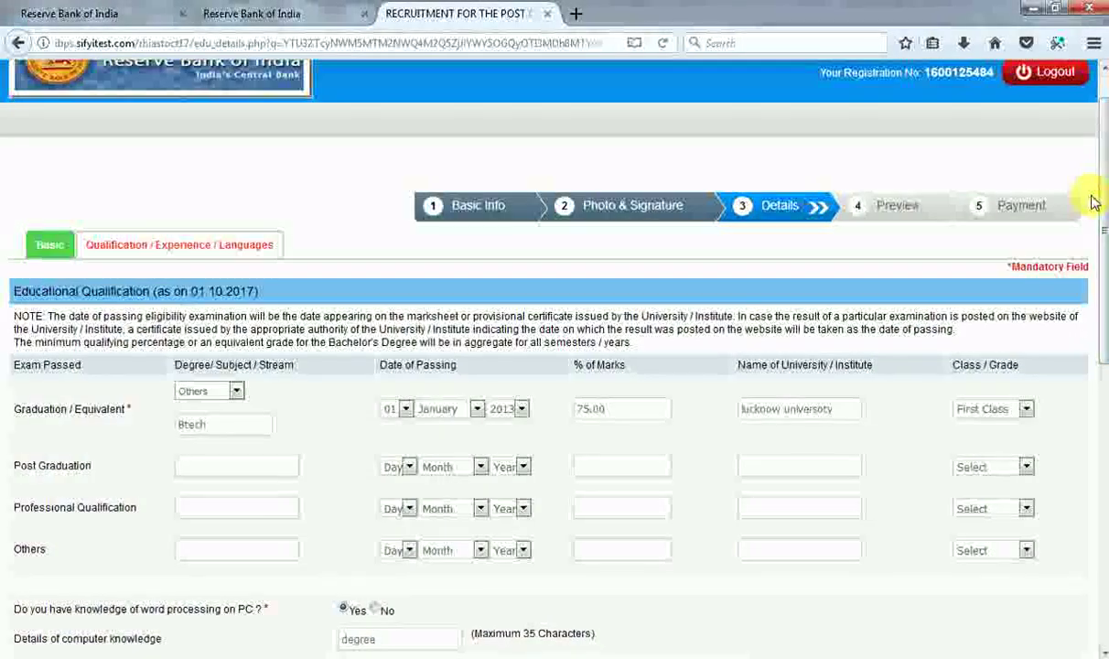
pyautogui.moveTo(1102, 182); pyautogui.dragTo(1095, 458)
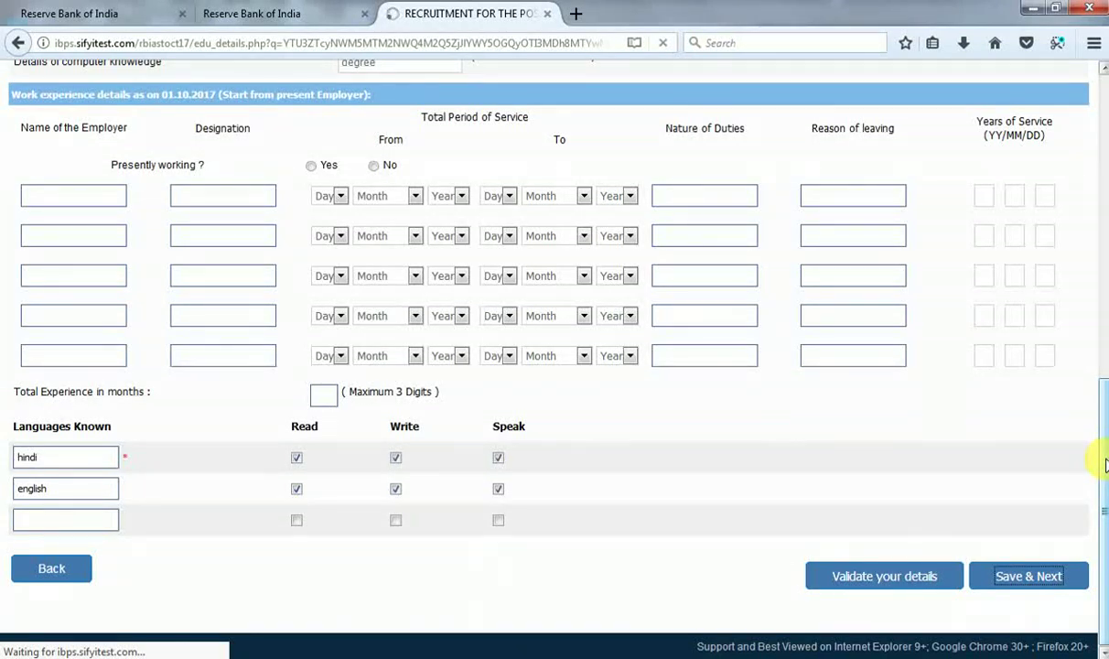
pyautogui.moveTo(1104, 379); pyautogui.dragTo(1099, 160)
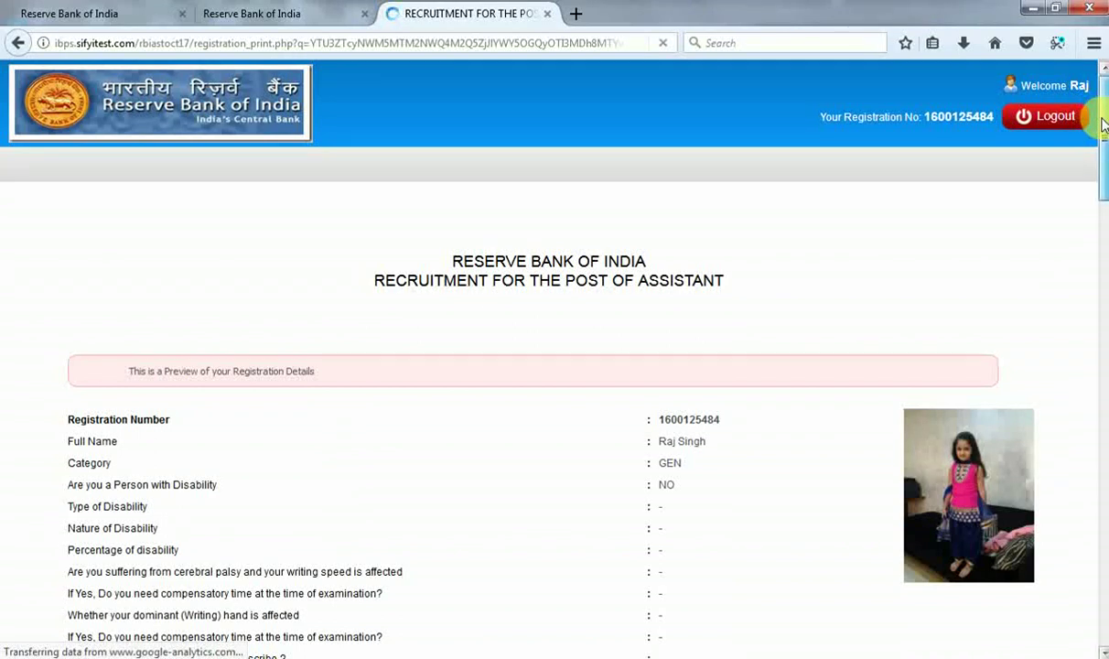
# Agree to the declaration and final-submit the application, confirming no further edits.
pyautogui.moveTo(1102, 125); pyautogui.dragTo(1089, 593)
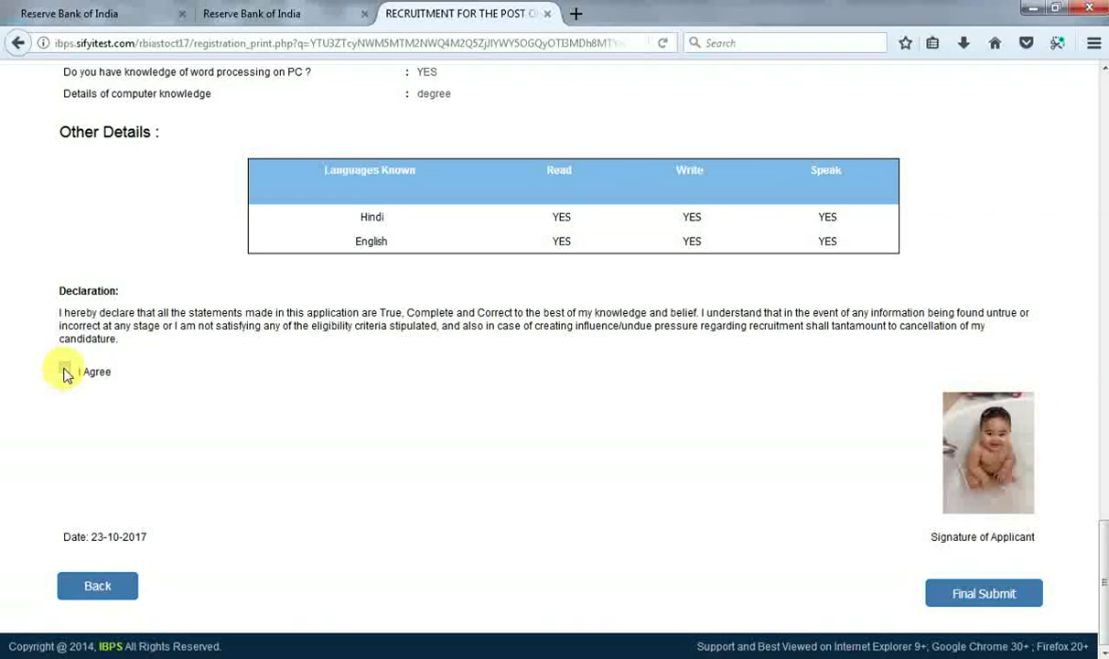
pyautogui.click(64, 369)
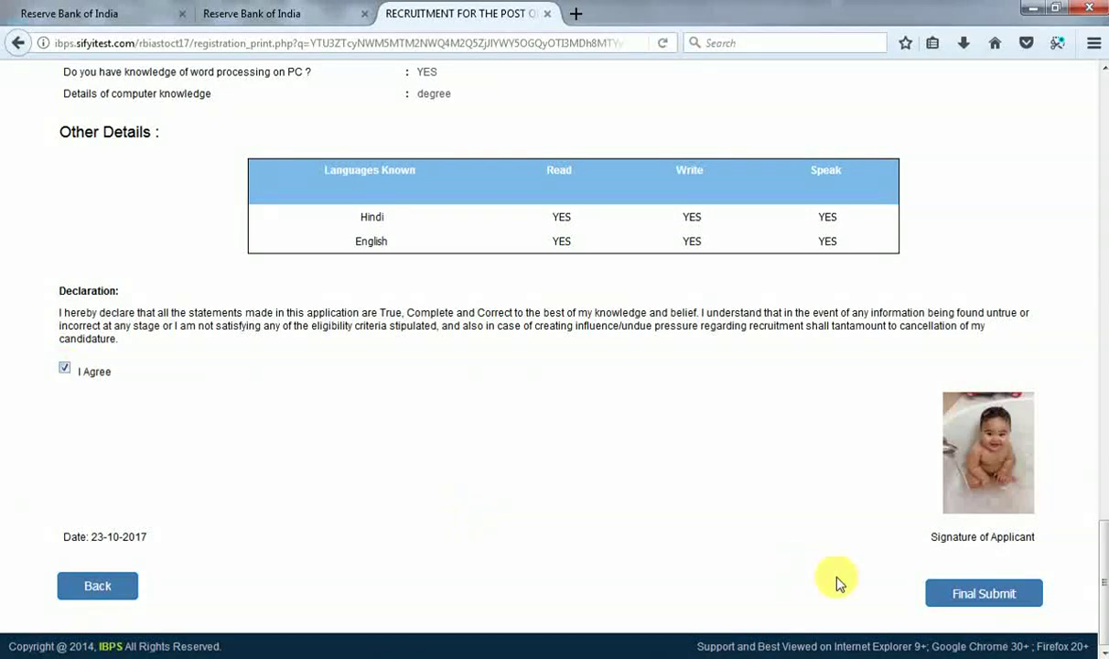
pyautogui.click(962, 595)
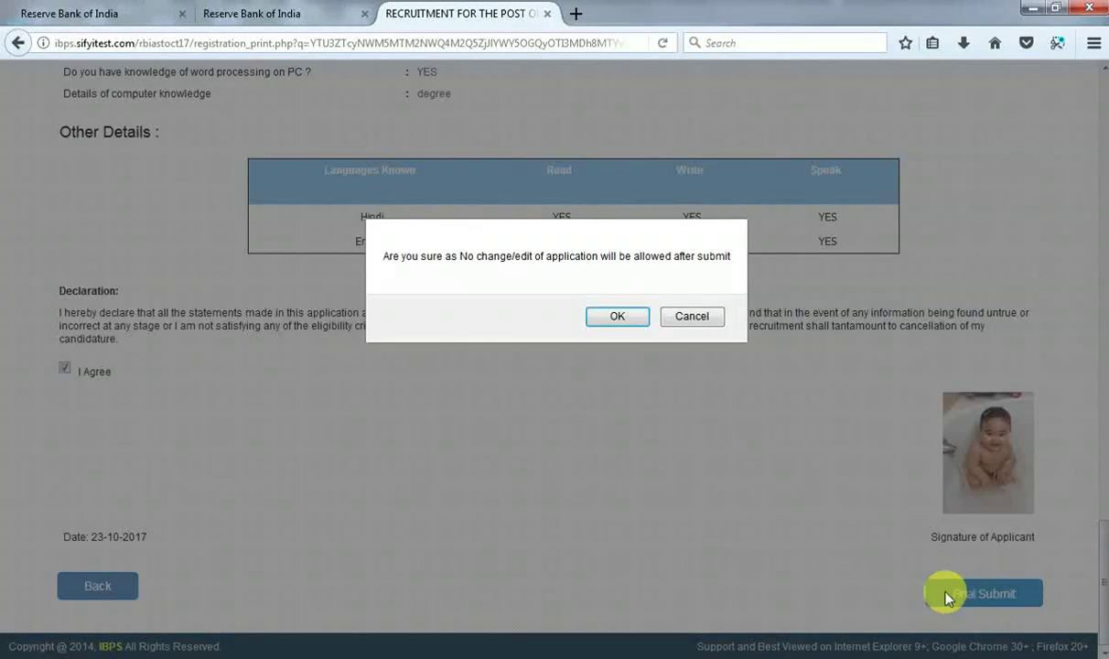
pyautogui.click(615, 317)
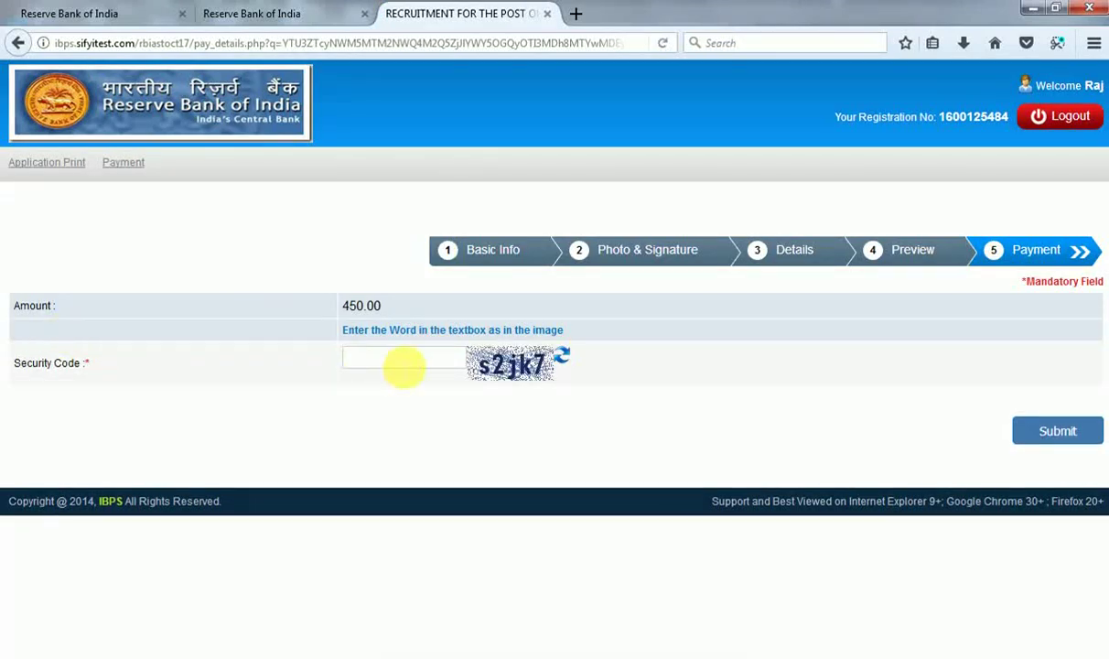
# Enter the captcha security code and submit, confirming to proceed to payment.
pyautogui.write('s2jk7')
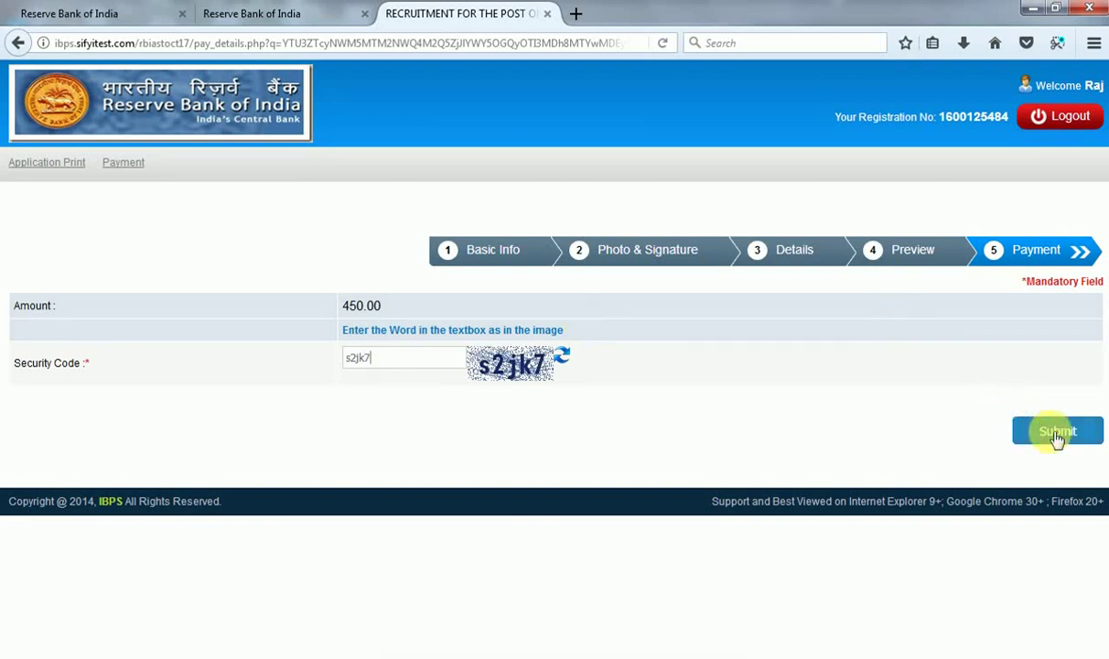
pyautogui.click(1055, 437)
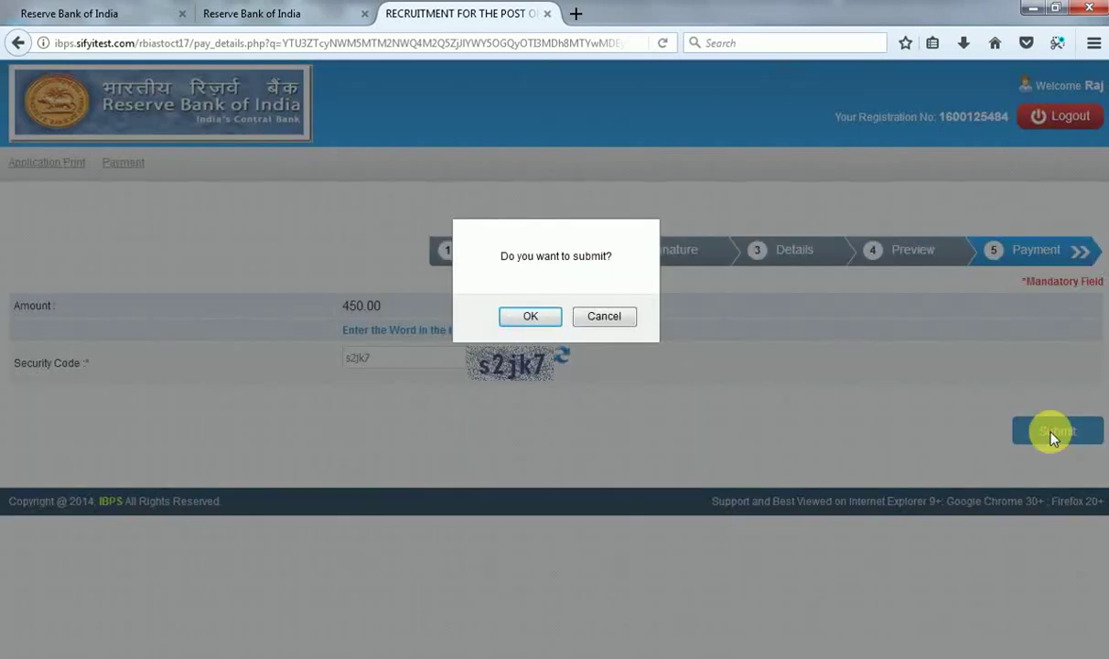
pyautogui.press('Return')
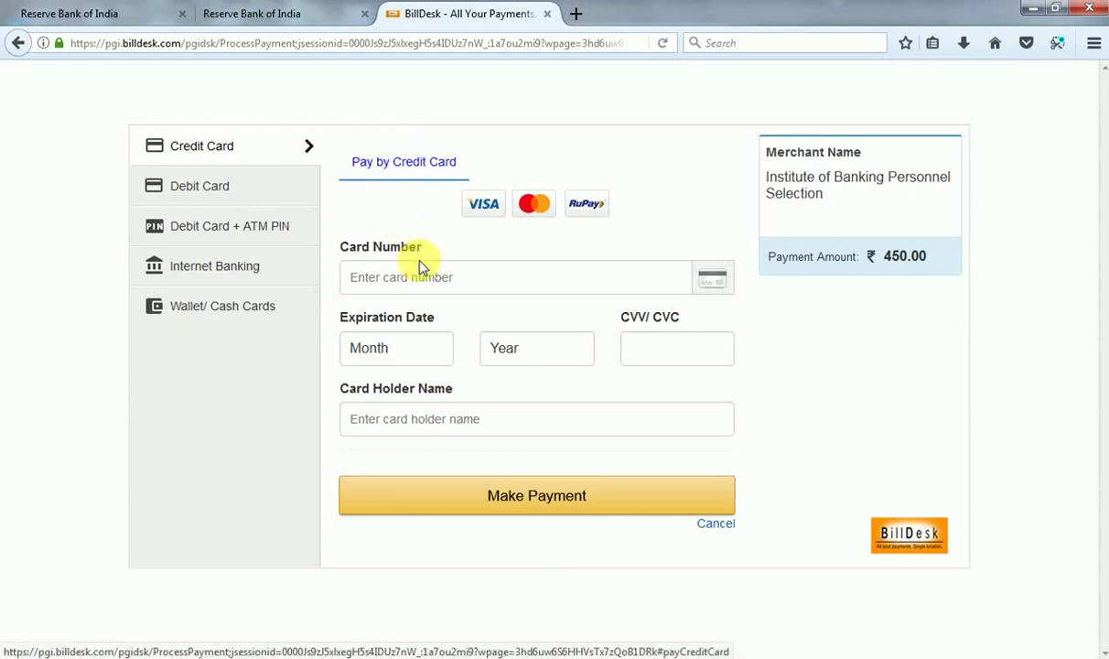
# Switch BillDesk to debit card payment, then briefly check the RBI recruitment tab.
pyautogui.click(500, 290)
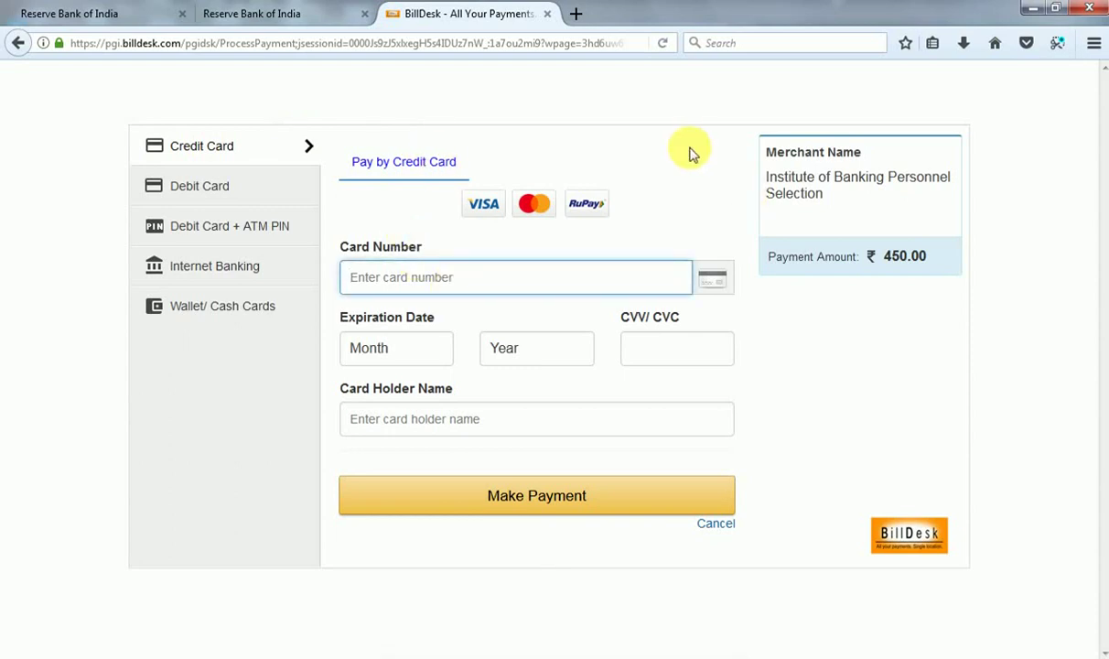
pyautogui.click(199, 193)
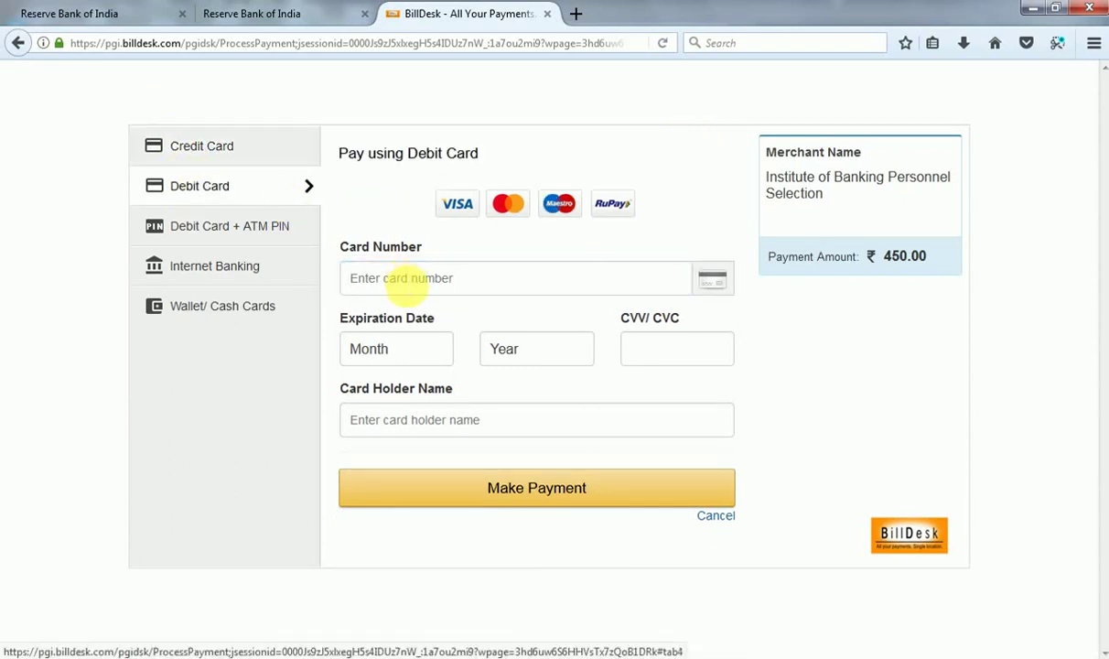
pyautogui.click(402, 278)
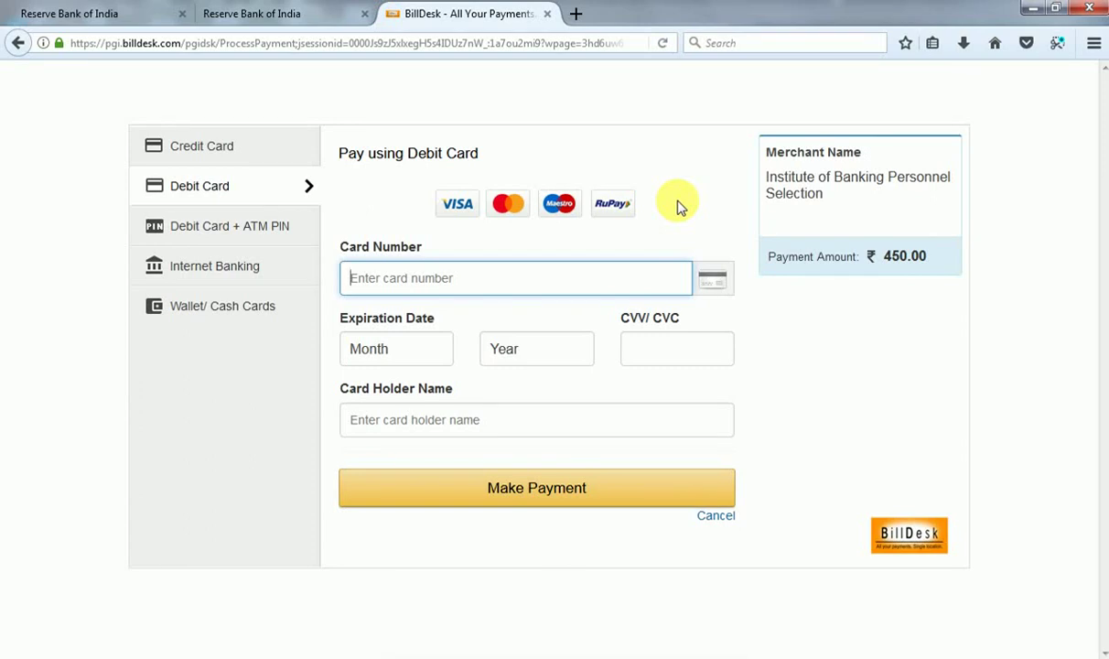
pyautogui.click(285, 13)
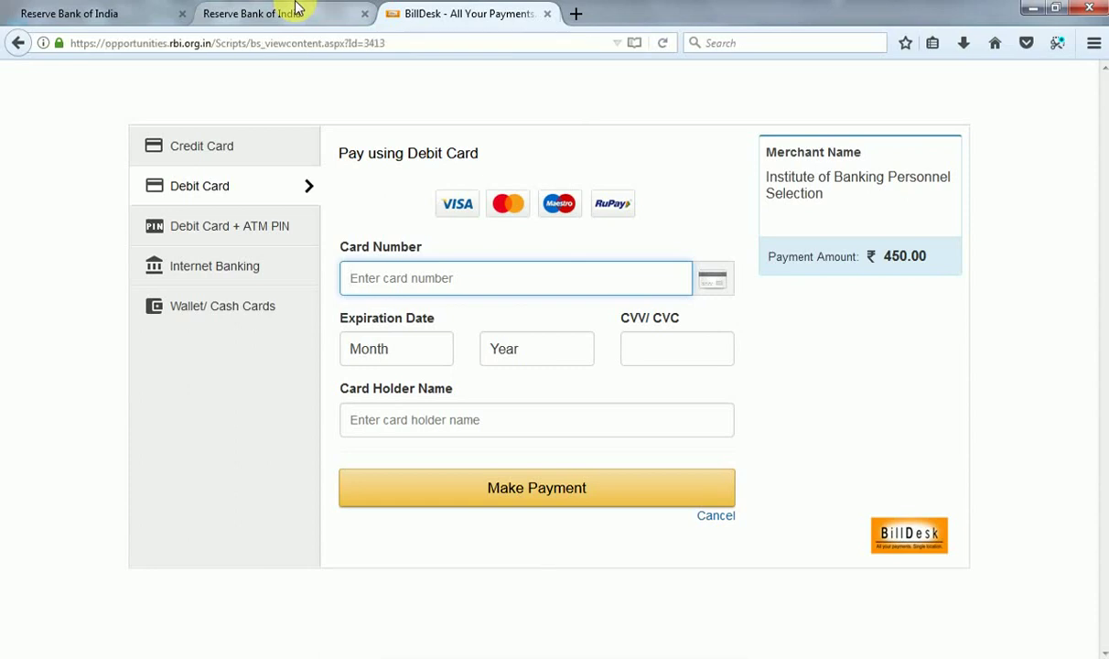
pyautogui.click(462, 12)
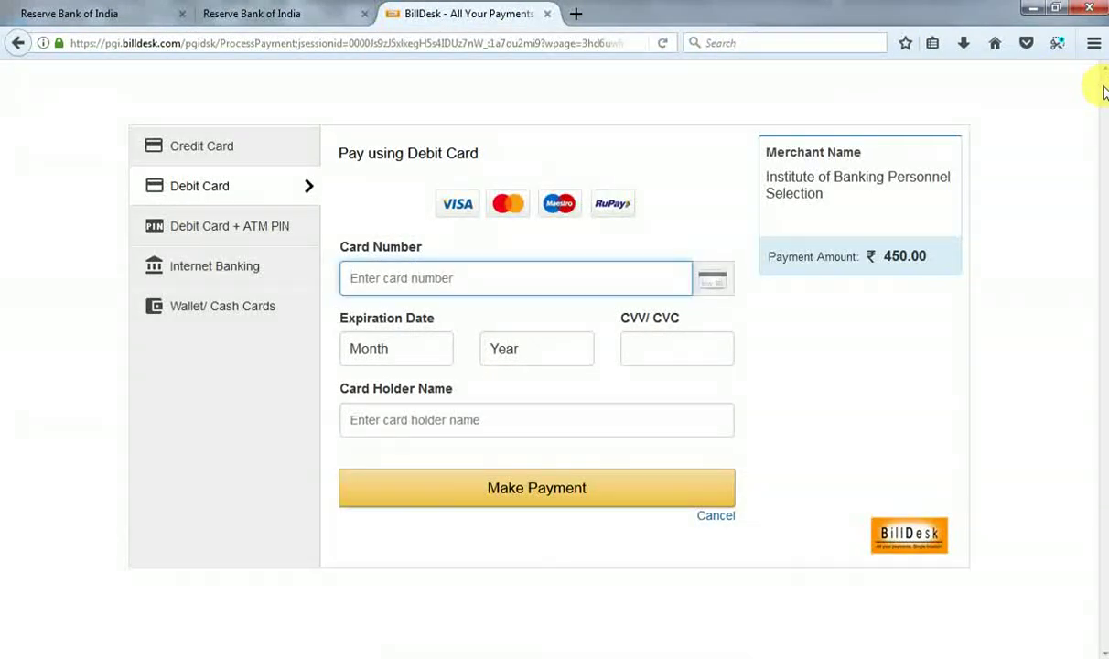